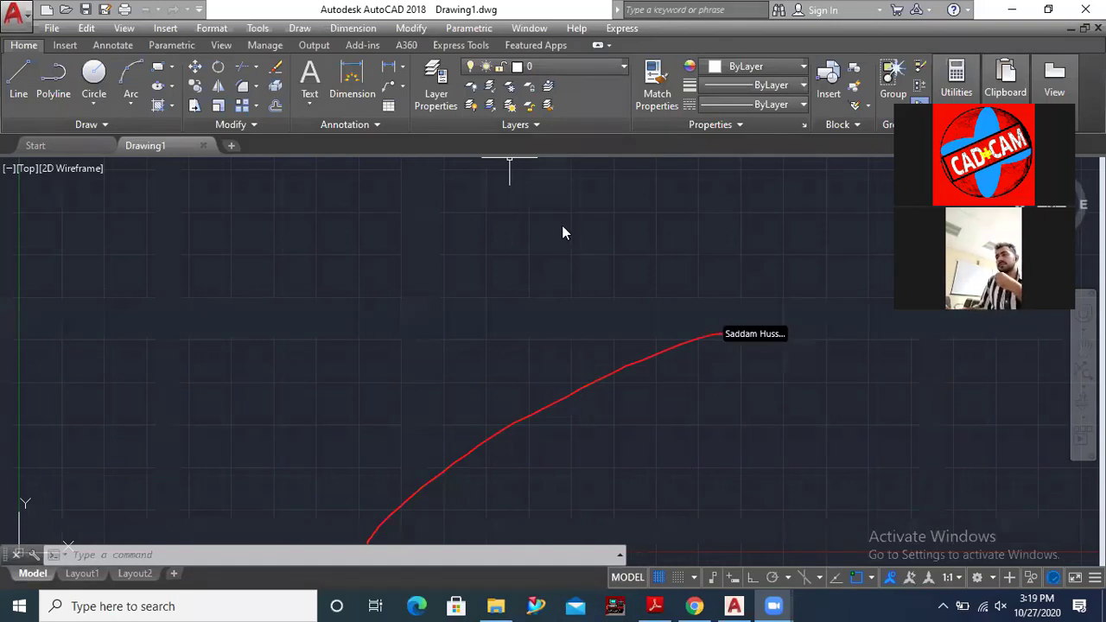
# Switch to Adobe Reader and view the dimensioned L-shaped figure in 1.pdf at 100% zoom
pyautogui.scroll(-2, 504, 355)
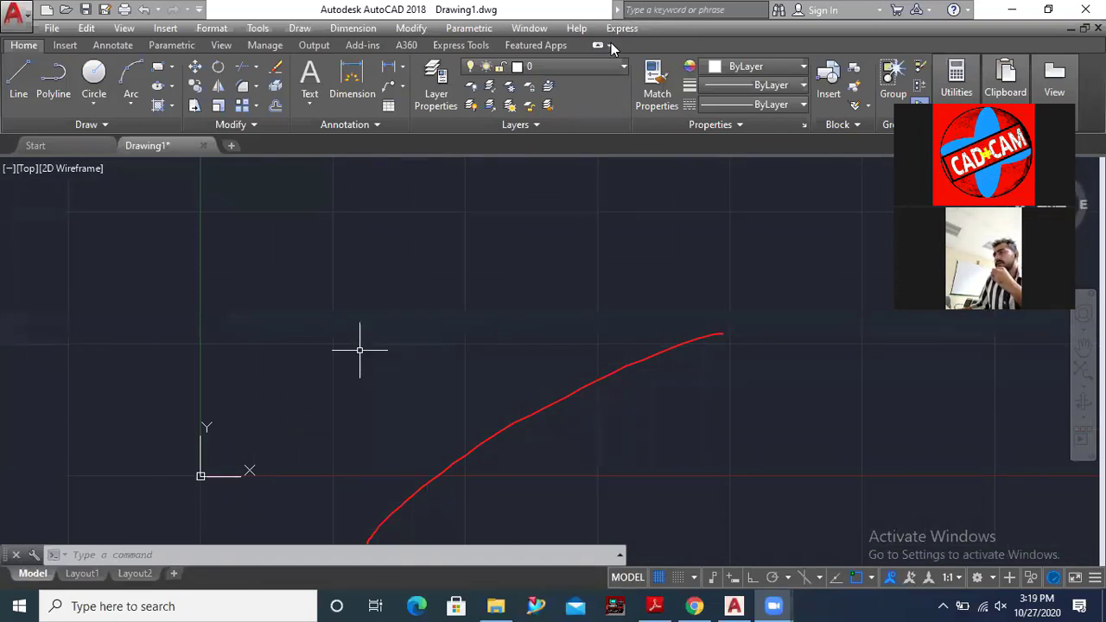
pyautogui.click(1007, 11)
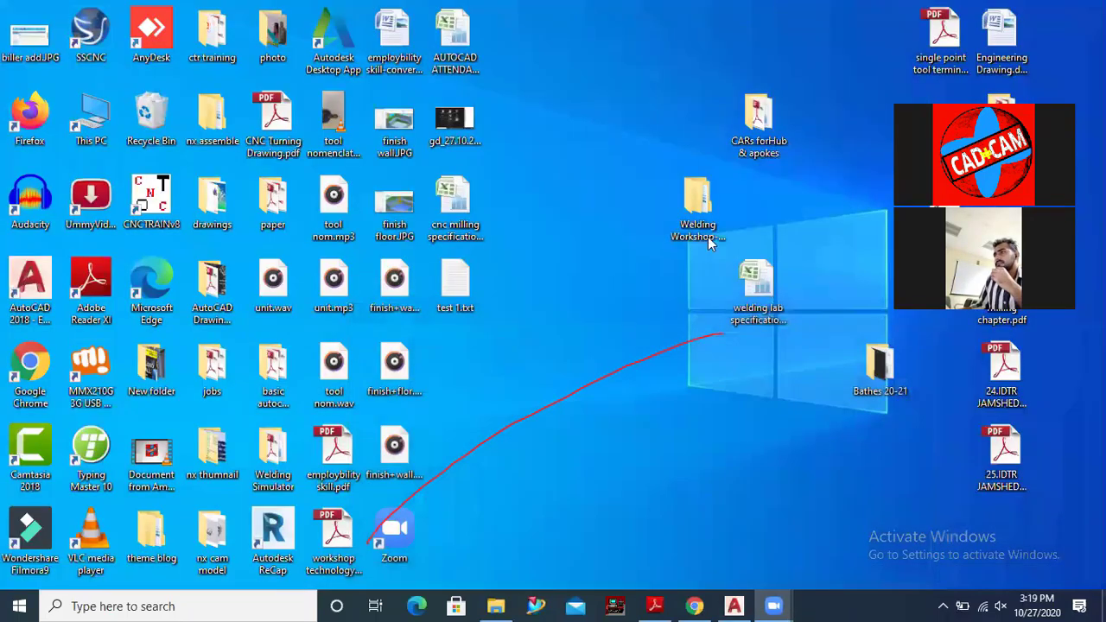
pyautogui.click(654, 606)
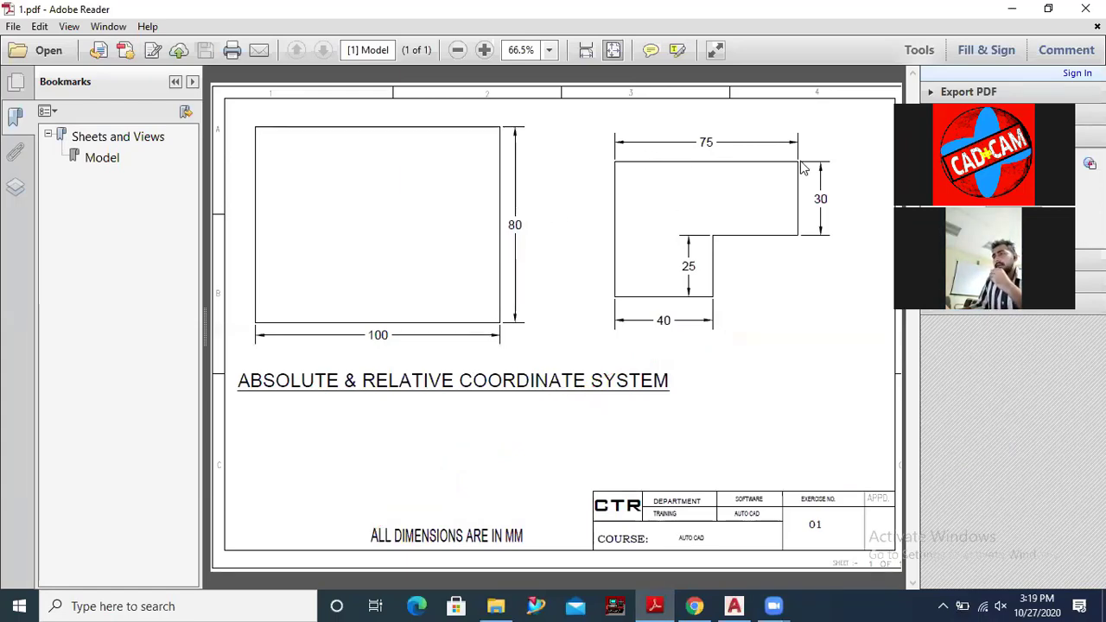
pyautogui.click(485, 51)
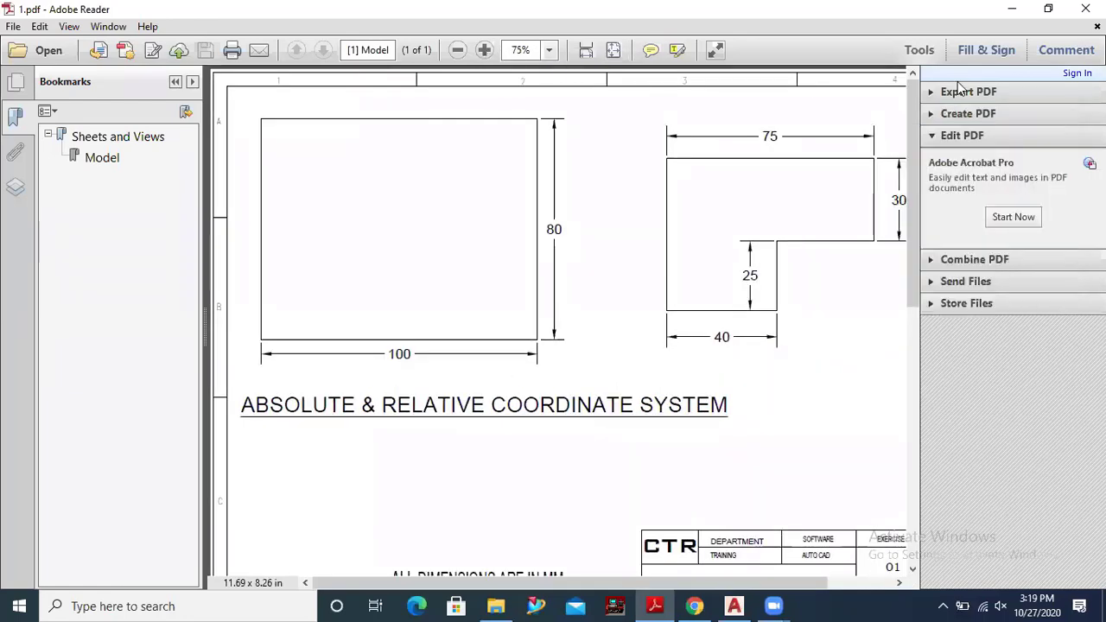
pyautogui.moveTo(611, 580); pyautogui.dragTo(675, 581)
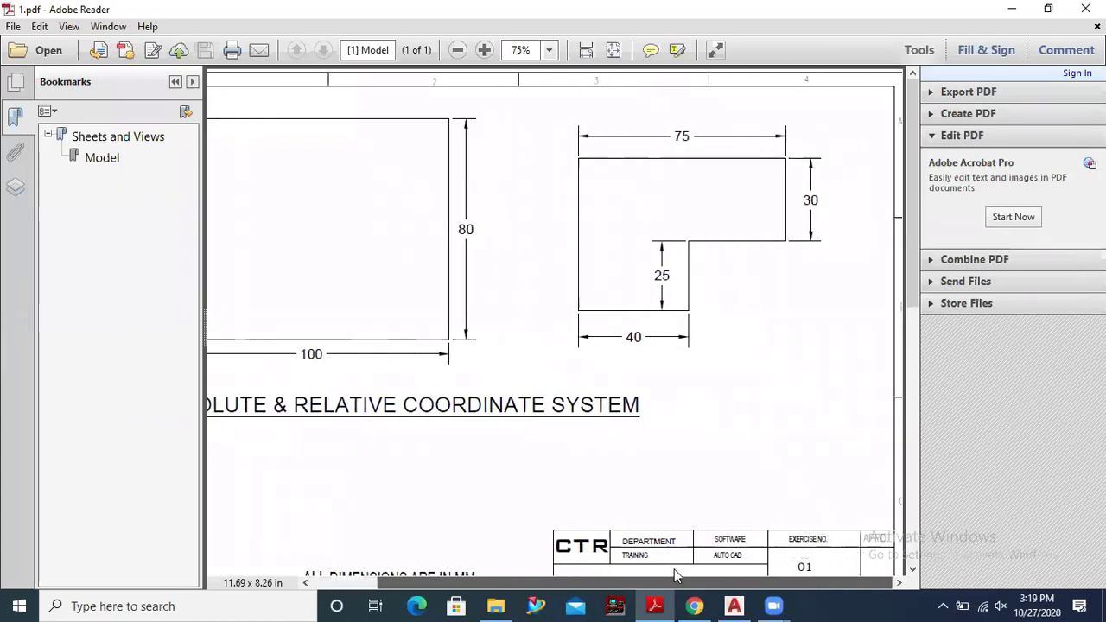
pyautogui.click(485, 50)
pyautogui.moveTo(581, 582); pyautogui.dragTo(733, 579)
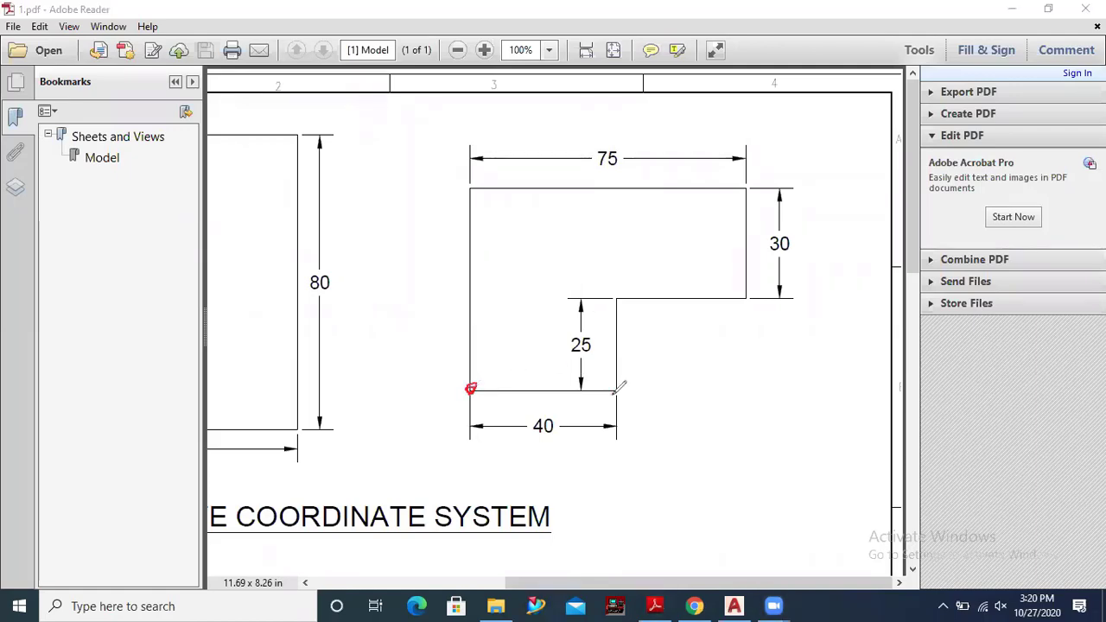
# Mark corner points of the L-shaped figure in red freehand, and switch back to AutoCAD
pyautogui.click(615, 389)
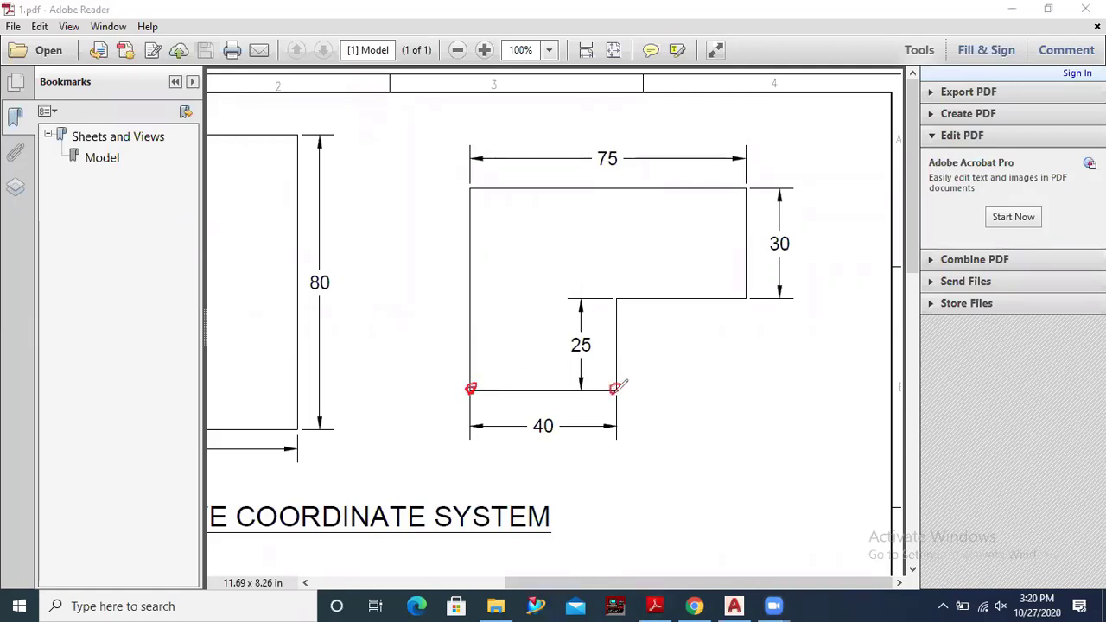
pyautogui.click(747, 298)
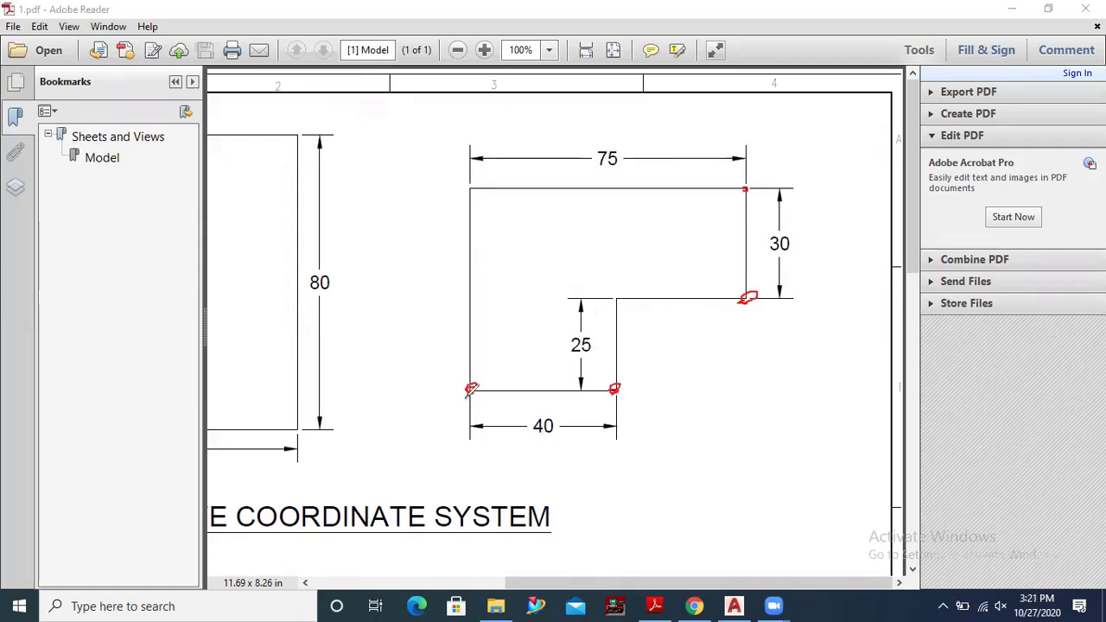
pyautogui.moveTo(471, 385); pyautogui.dragTo(471, 381)
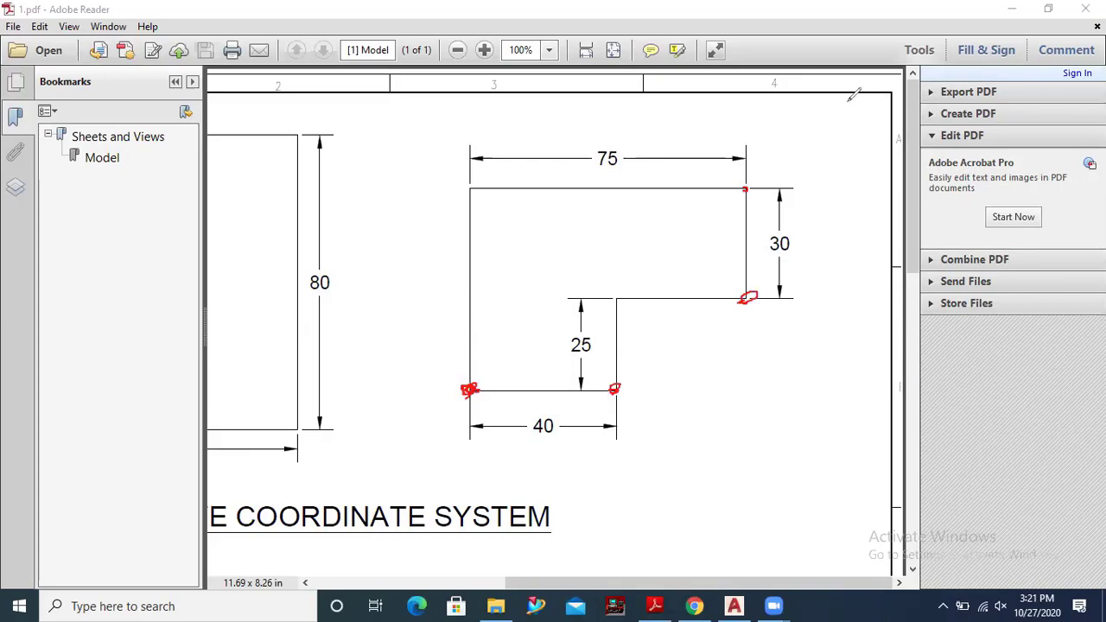
pyautogui.click(733, 606)
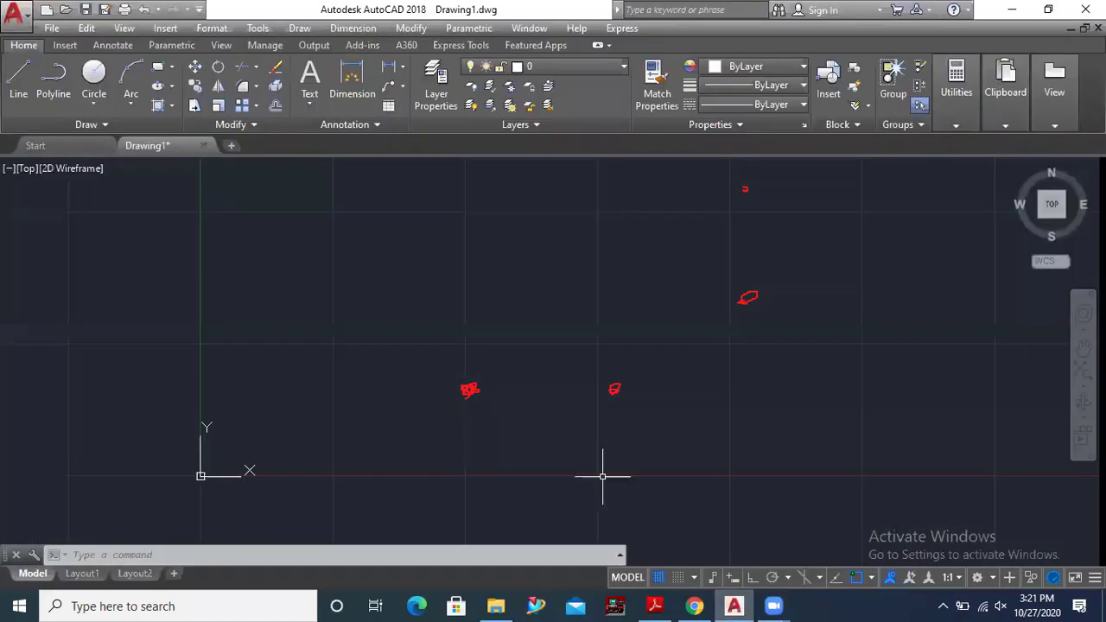
pyautogui.click(22, 80)
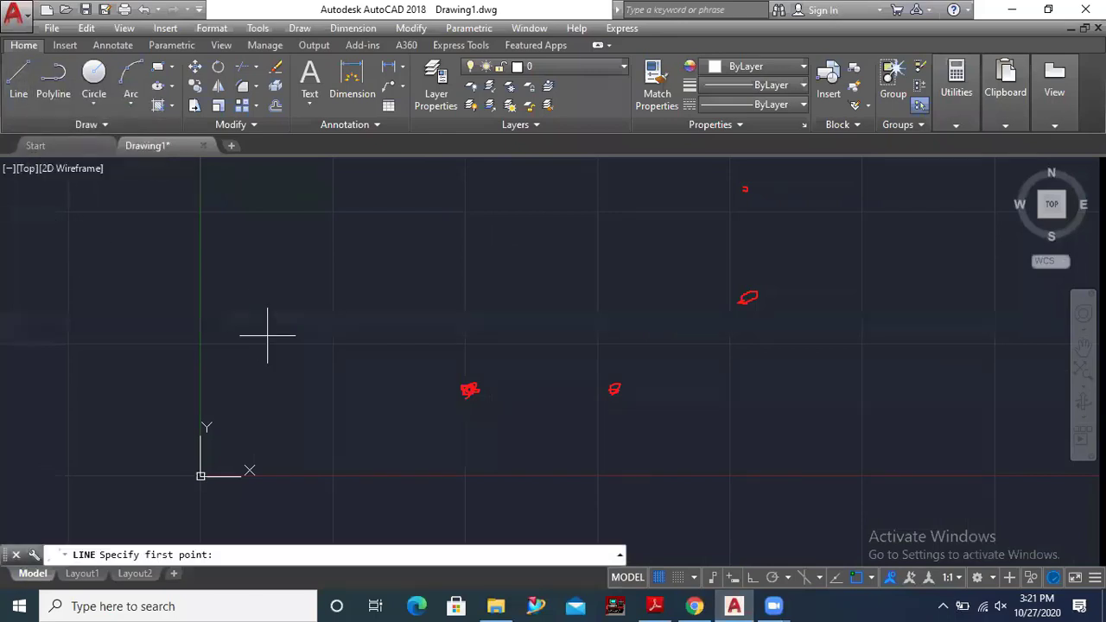
pyautogui.scroll(-2, 273, 350)
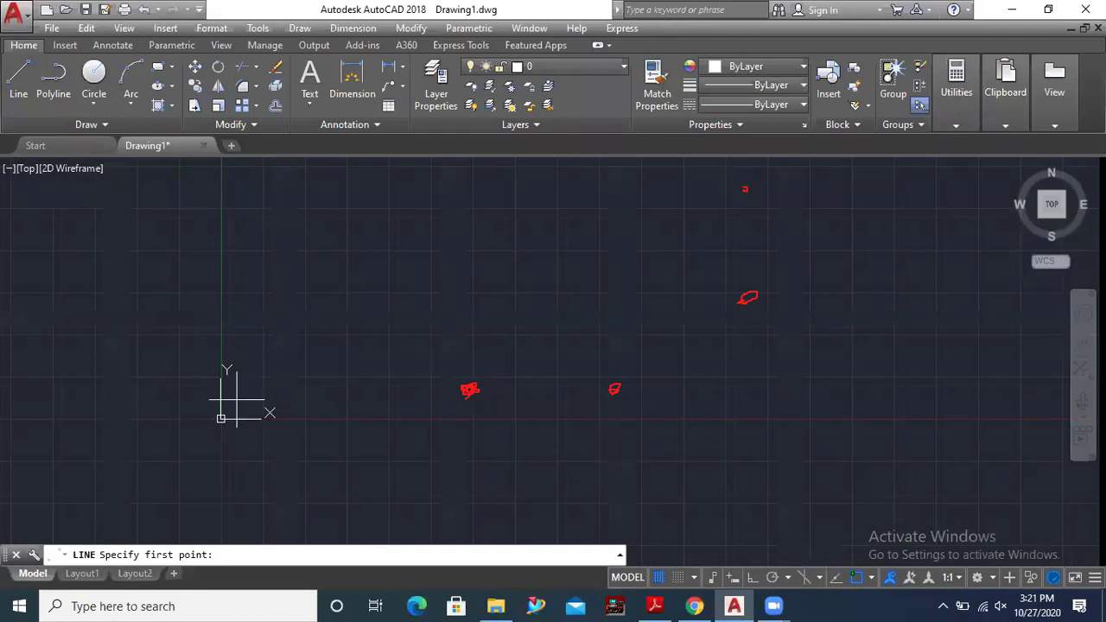
pyautogui.scroll(3, 238, 389)
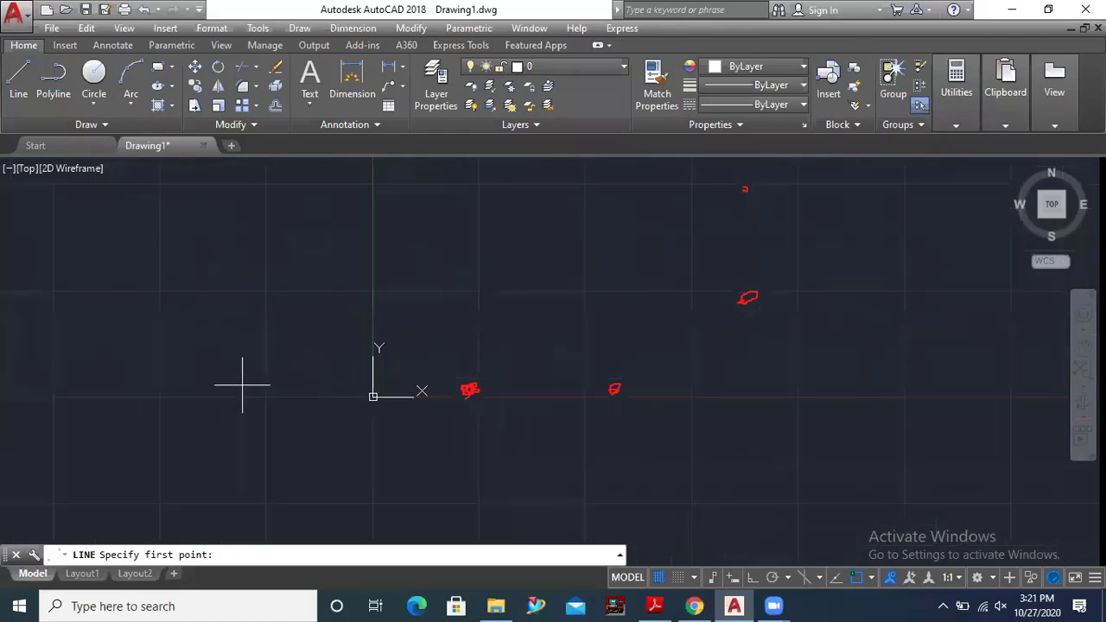
pyautogui.moveTo(259, 388); pyautogui.dragTo(389, 403, button='middle')
pyautogui.scroll(1, 452, 390)
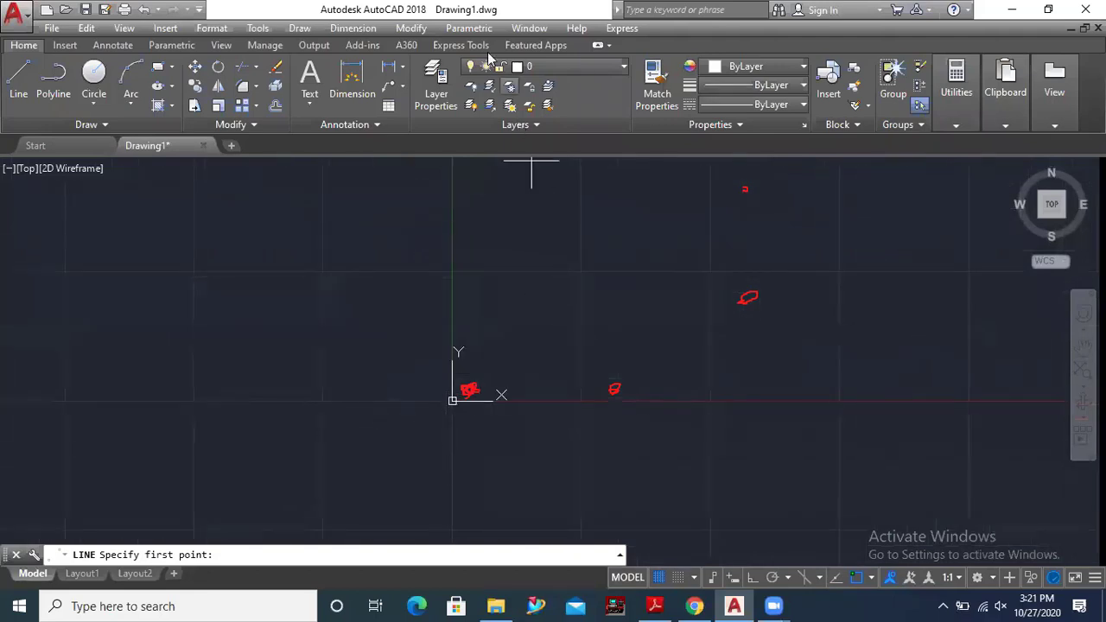
pyautogui.click(452, 400)
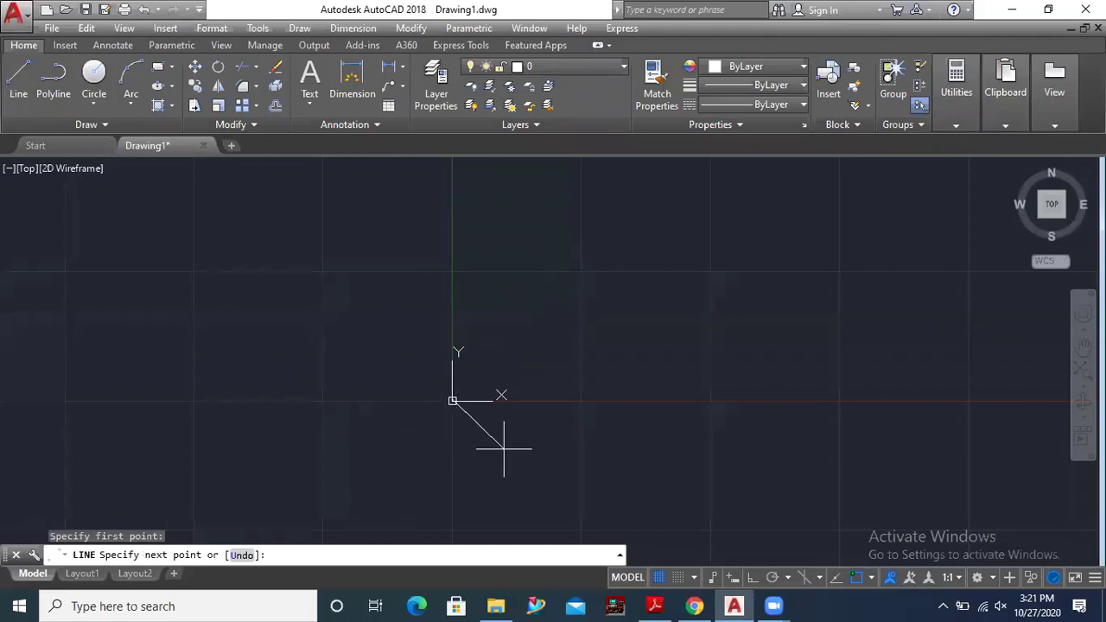
pyautogui.scroll(-2, 487, 425)
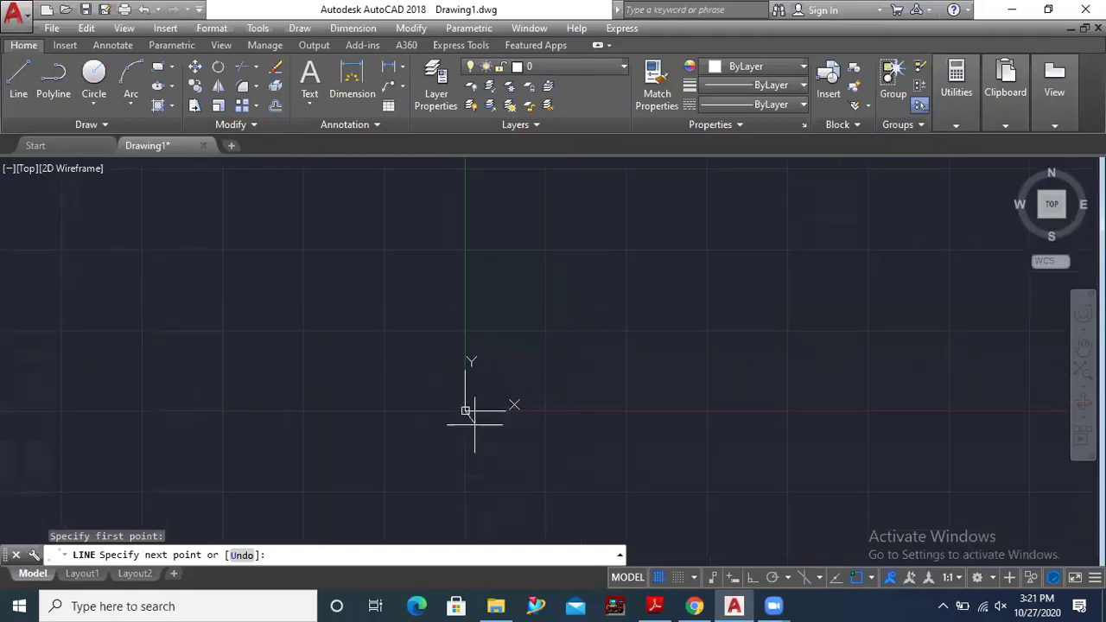
pyautogui.scroll(-2, 463, 413)
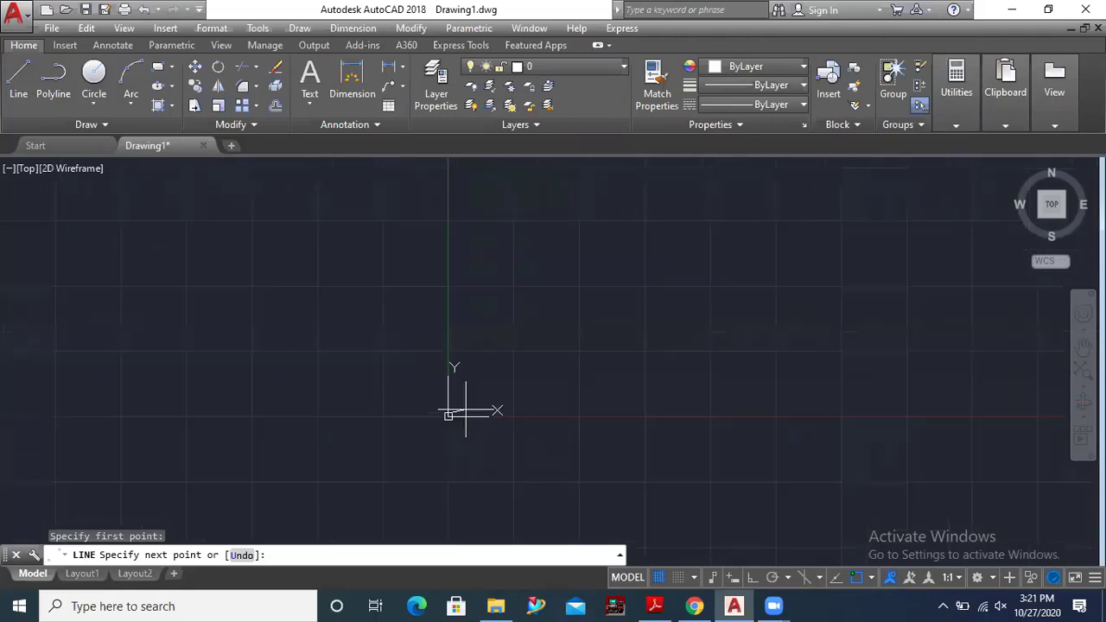
pyautogui.scroll(-2, 442, 399)
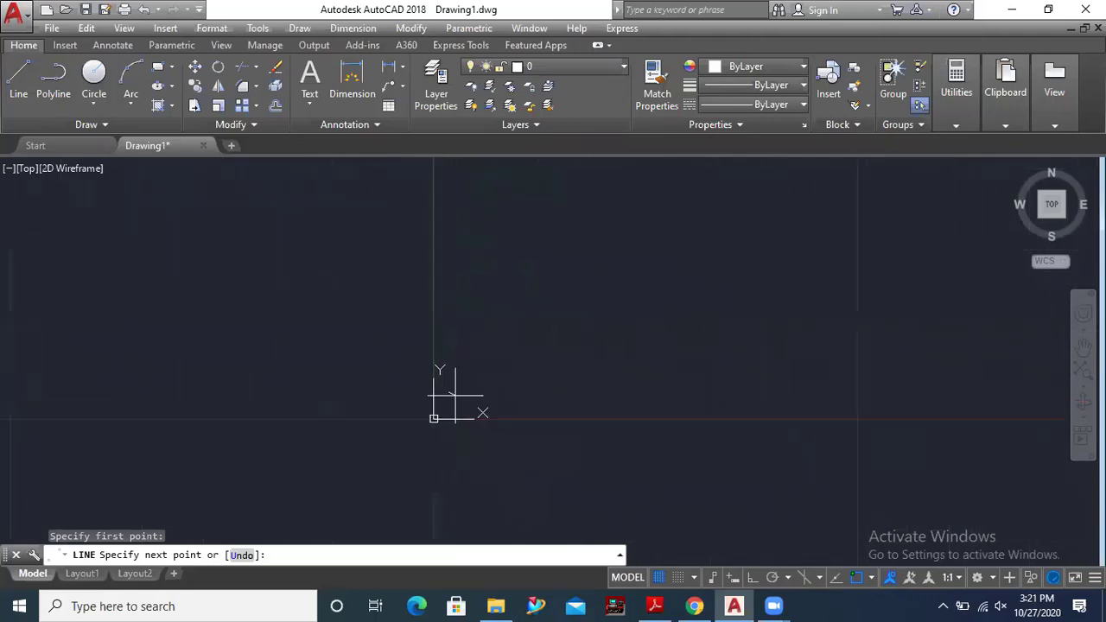
pyautogui.scroll(4, 443, 398)
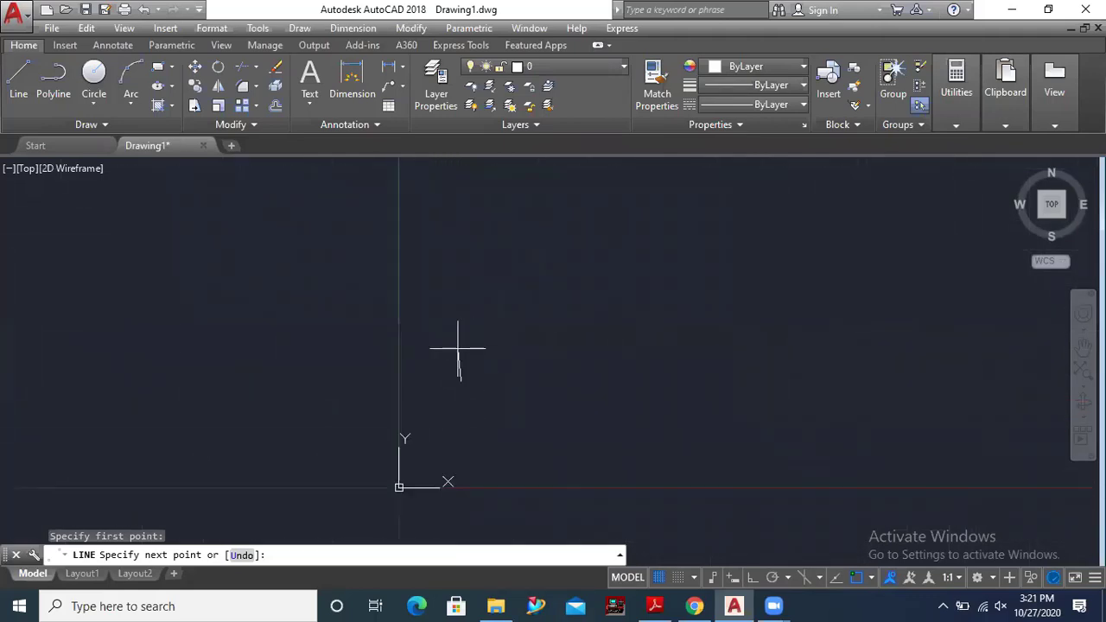
pyautogui.scroll(1, 432, 387)
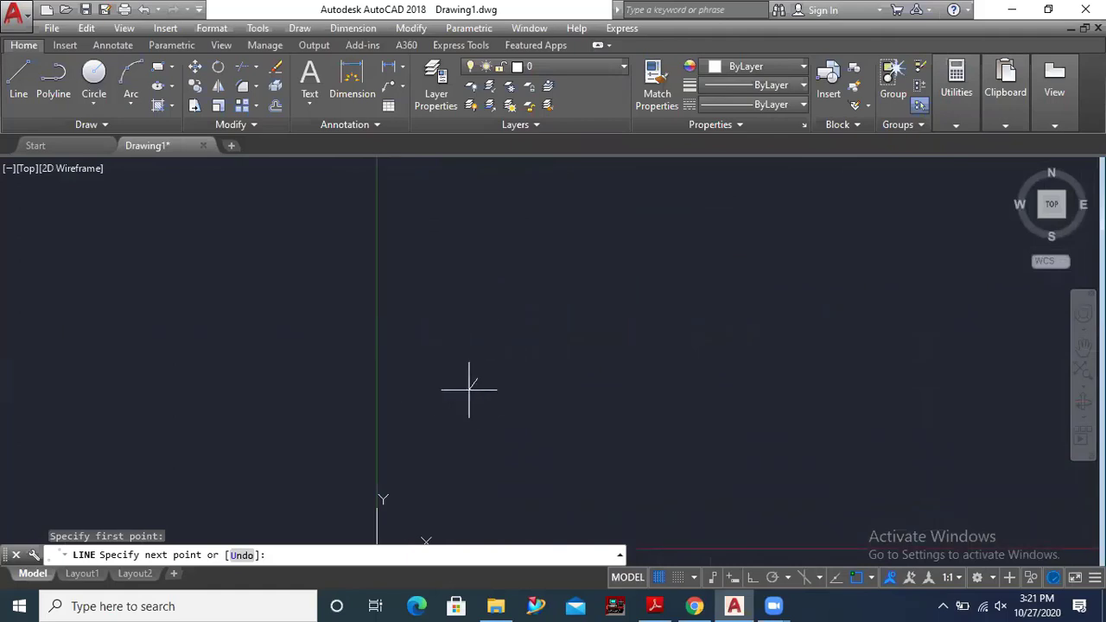
pyautogui.scroll(-6, 469, 389)
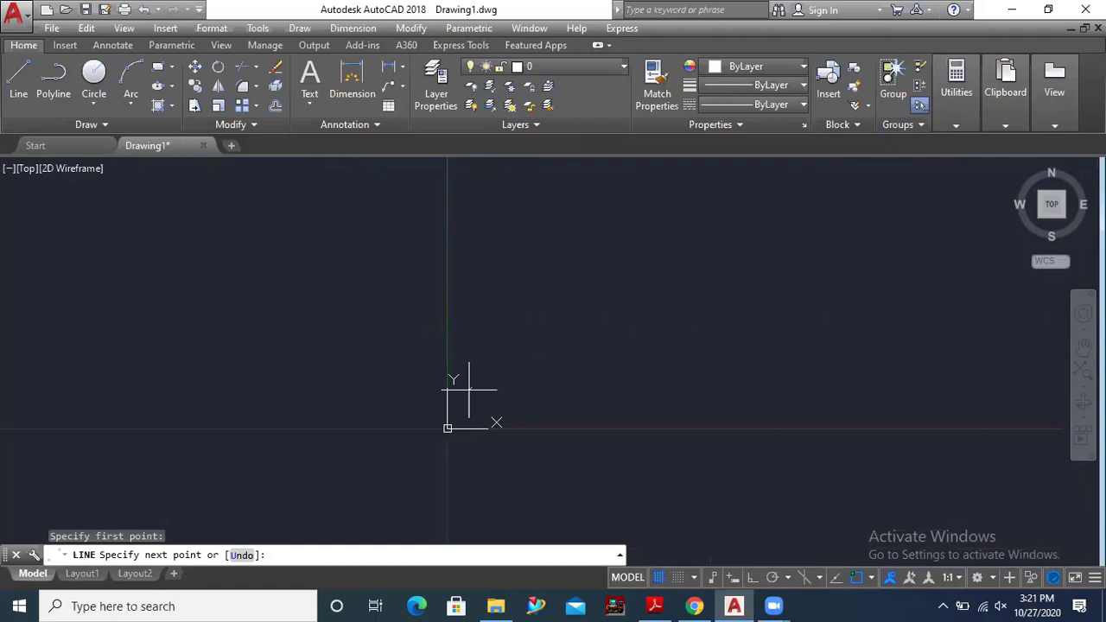
pyautogui.press('Escape')
# Start a line with its first point at the absolute coordinates 0,0
pyautogui.click(21, 87)
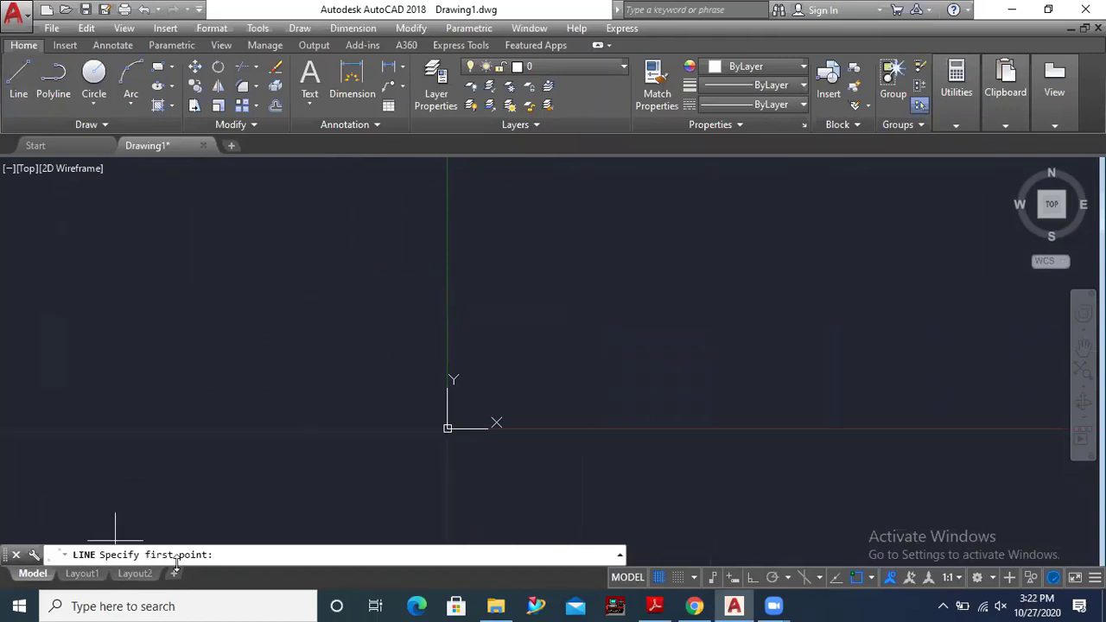
pyautogui.write('0,0')
pyautogui.press('Return')
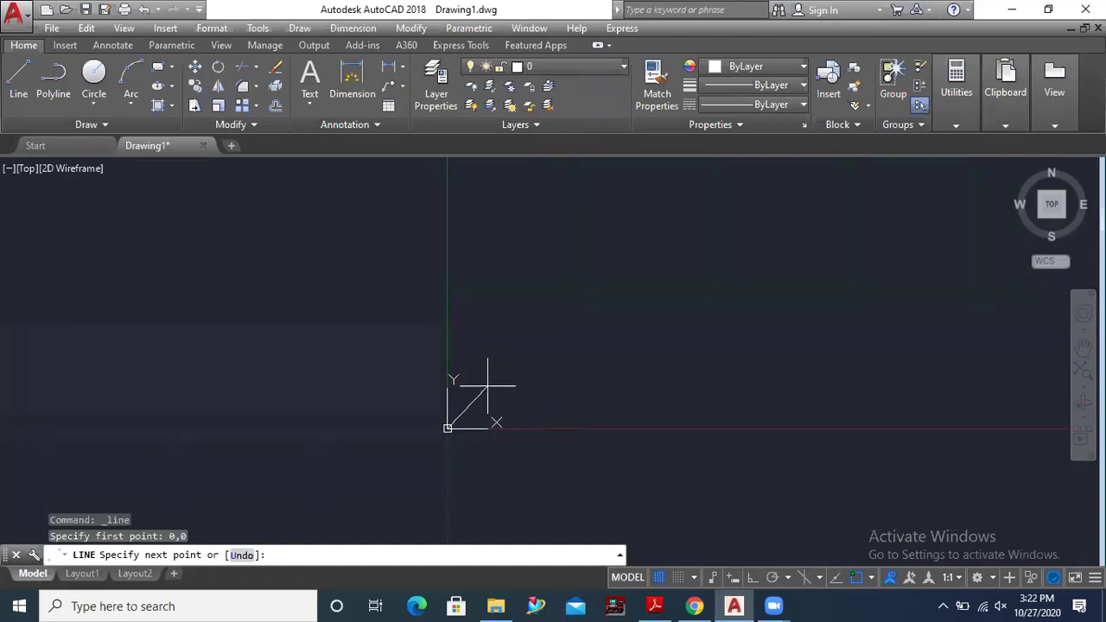
pyautogui.scroll(-2, 402, 400)
pyautogui.scroll(2, 568, 427)
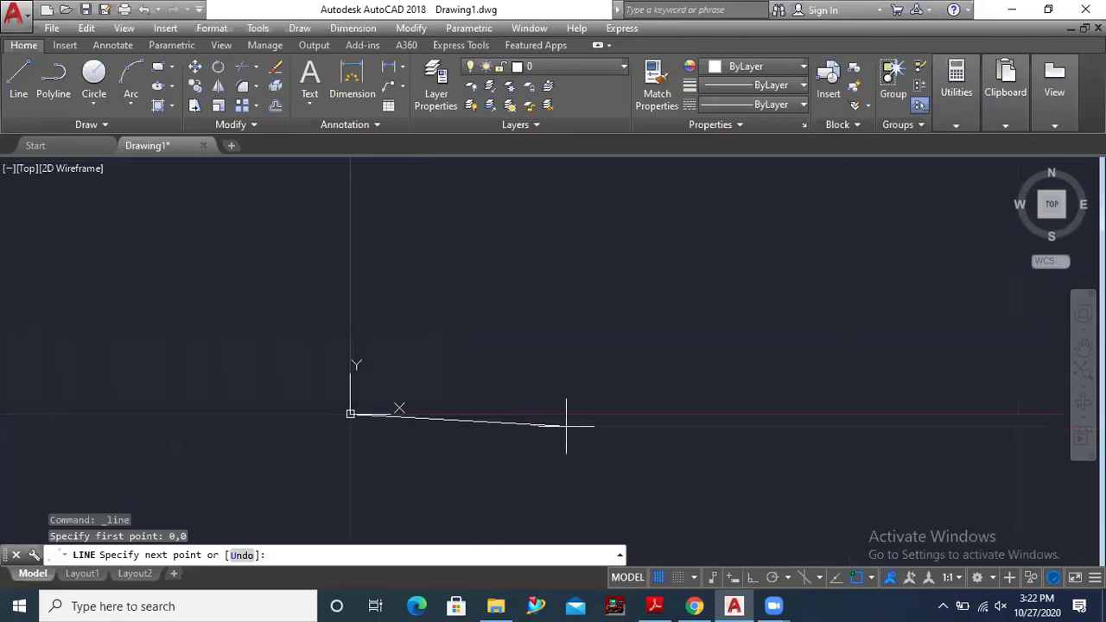
pyautogui.scroll(-2, 469, 450)
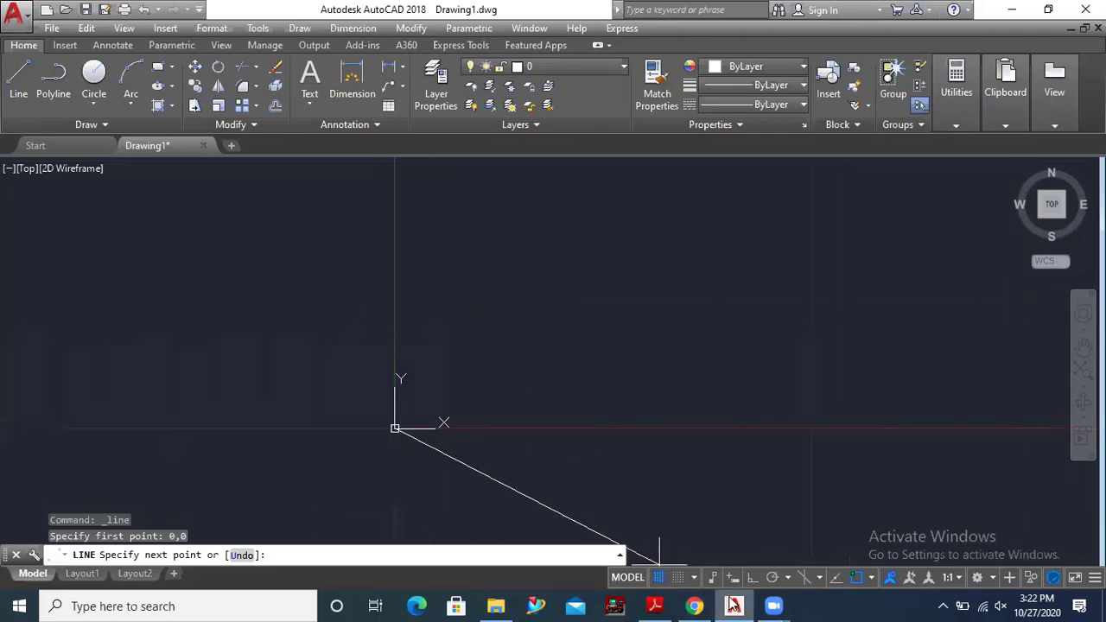
# Switch to Adobe Reader, mark the L-shape's two bottom corners and upper-left corner in red, underline its bottom edge, and write 40,0 beside the bottom-right corner
pyautogui.click(654, 605)
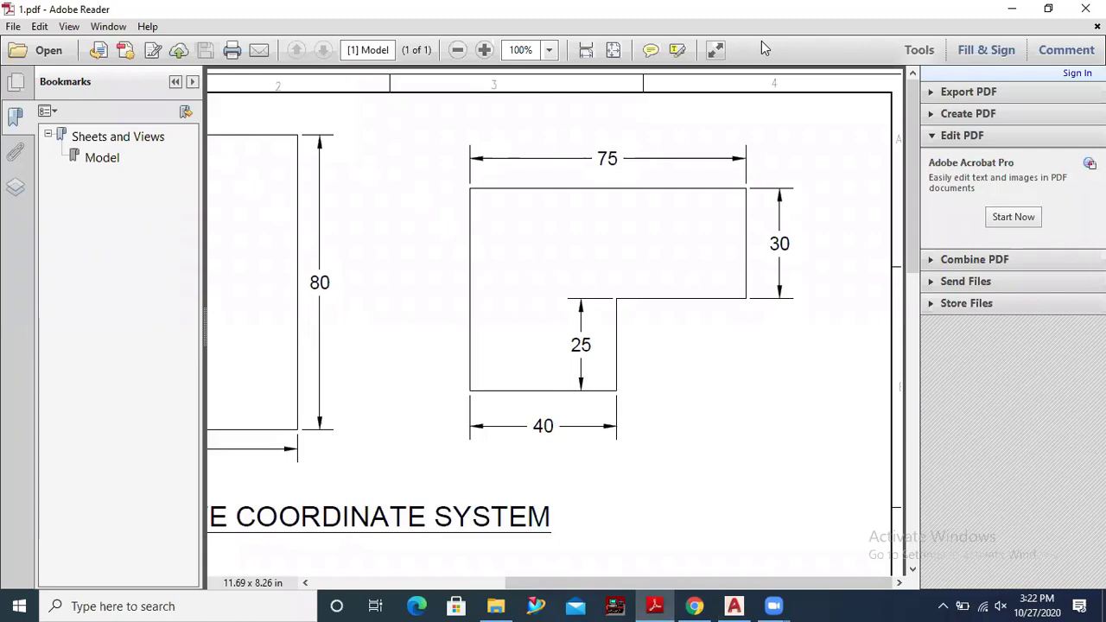
pyautogui.moveTo(613, 384); pyautogui.dragTo(615, 386)
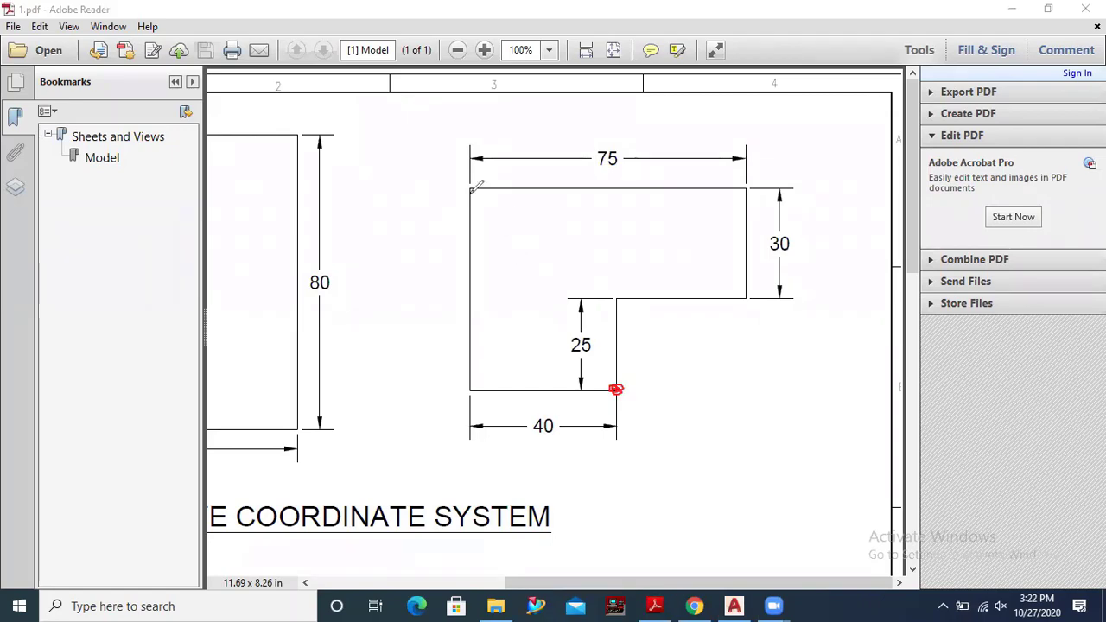
pyautogui.moveTo(478, 181); pyautogui.dragTo(484, 192)
pyautogui.moveTo(468, 186); pyautogui.dragTo(476, 178)
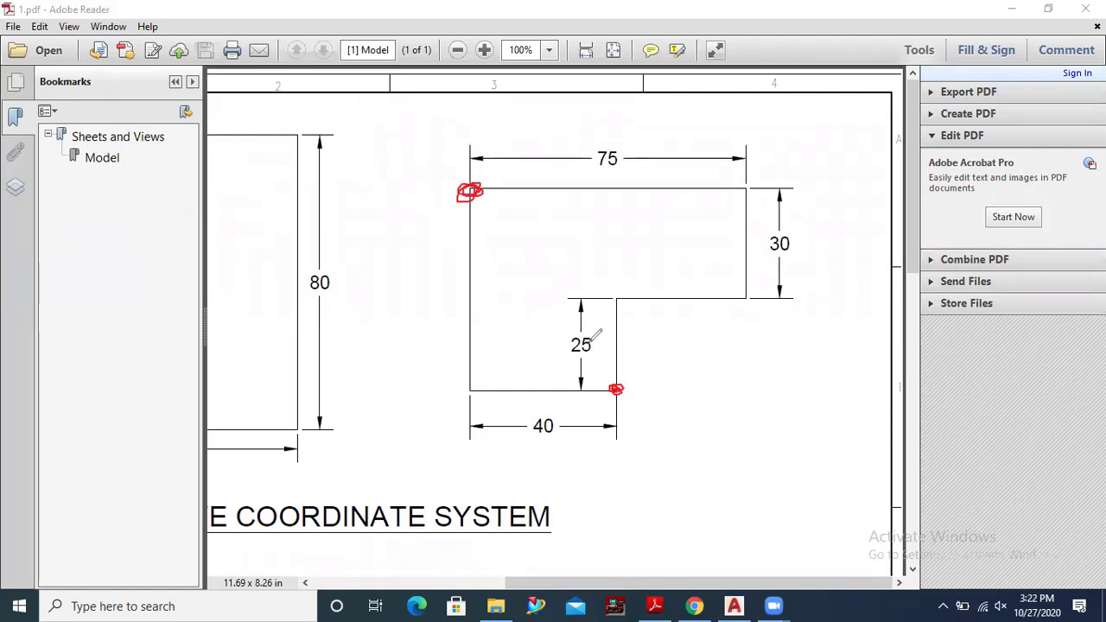
pyautogui.moveTo(620, 391); pyautogui.dragTo(643, 365)
pyautogui.moveTo(654, 381)
pyautogui.mouseDown()
pyautogui.moveTo(682, 382)
pyautogui.moveTo(669, 384)
pyautogui.moveTo(682, 388)
pyautogui.moveTo(695, 424)
pyautogui.moveTo(762, 403)
pyautogui.moveTo(710, 394)
pyautogui.moveTo(718, 387)
pyautogui.mouseUp()
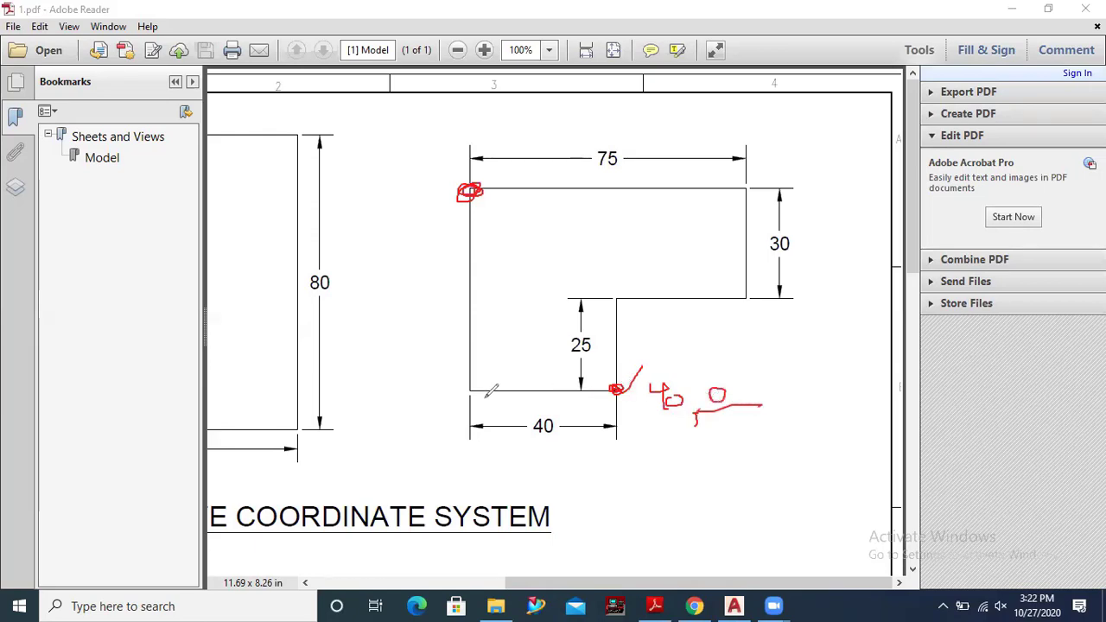
pyautogui.moveTo(471, 388); pyautogui.dragTo(475, 381)
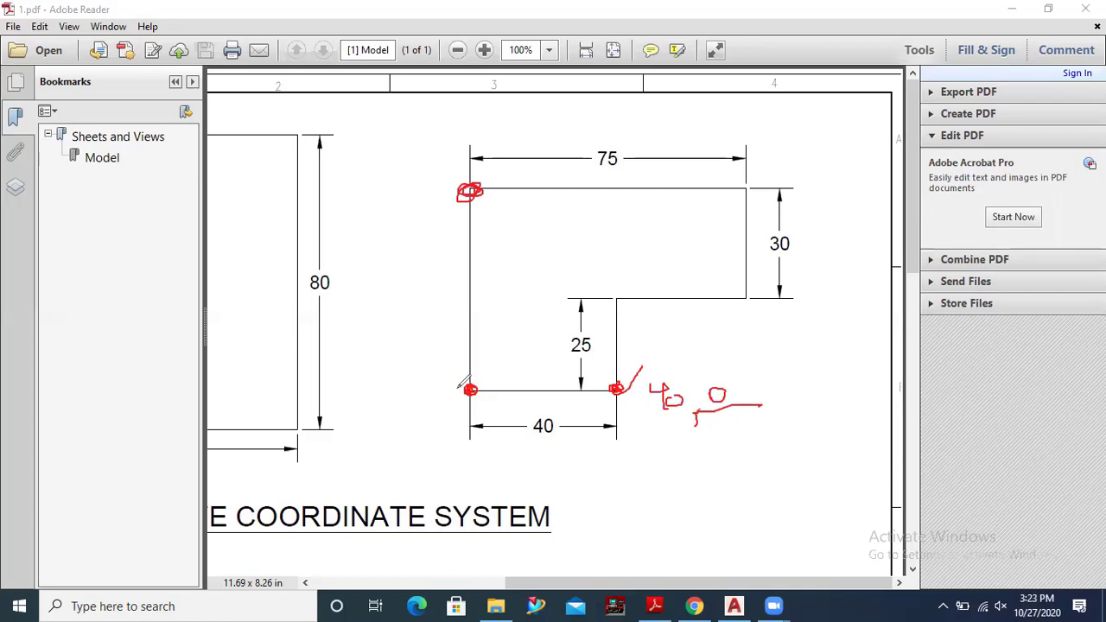
pyautogui.moveTo(481, 405); pyautogui.dragTo(603, 403)
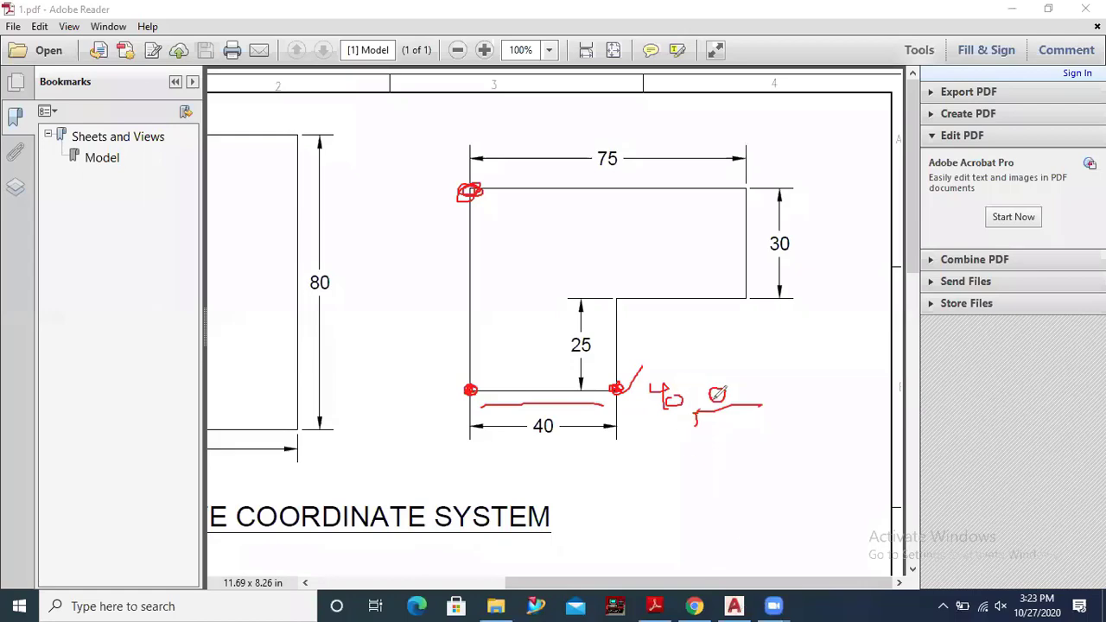
# Switch to AutoCAD and draw the L-shape's bottom edge to the absolute coordinates 40,0
pyautogui.click(733, 605)
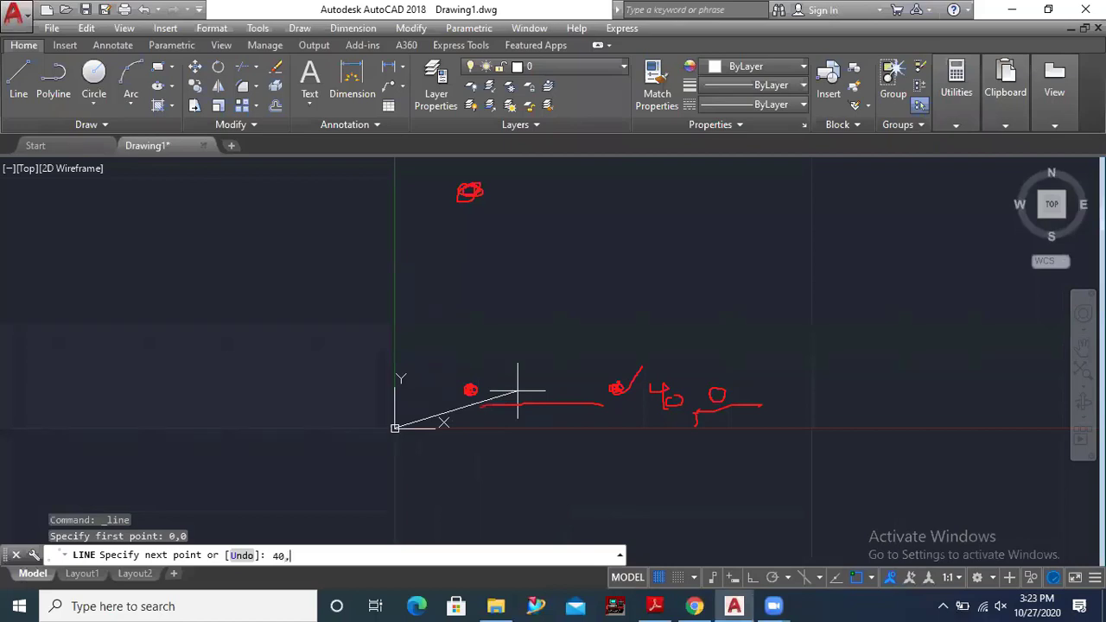
pyautogui.press('Return')
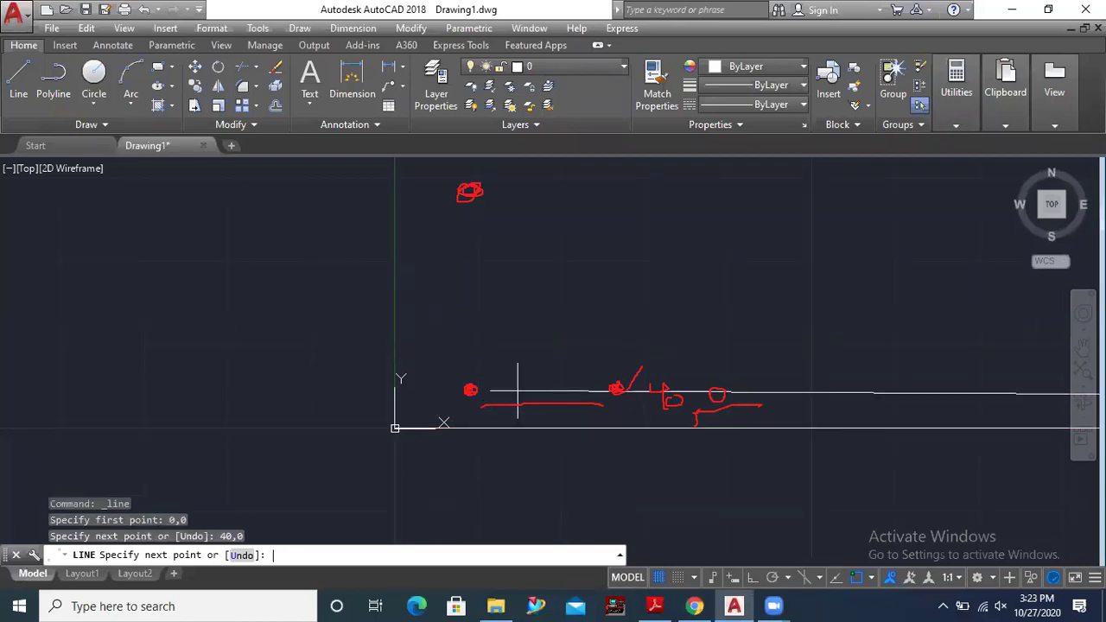
pyautogui.moveTo(395, 424)
pyautogui.mouseDown(button='middle')
pyautogui.moveTo(363, 381)
pyautogui.moveTo(318, 406)
pyautogui.mouseUp(button='middle')
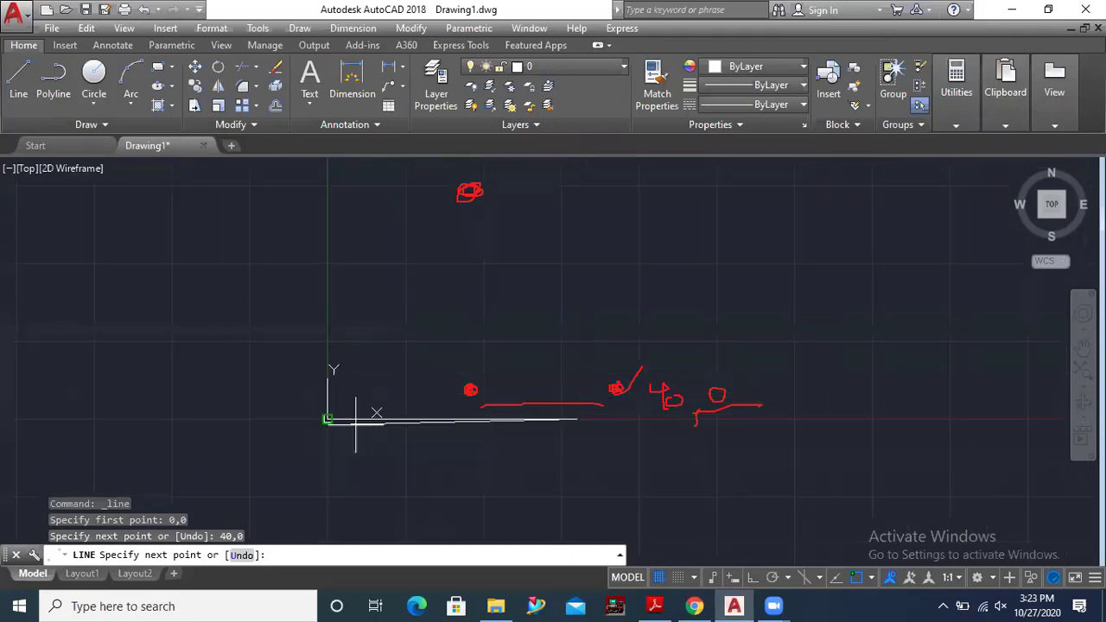
pyautogui.scroll(2, 564, 424)
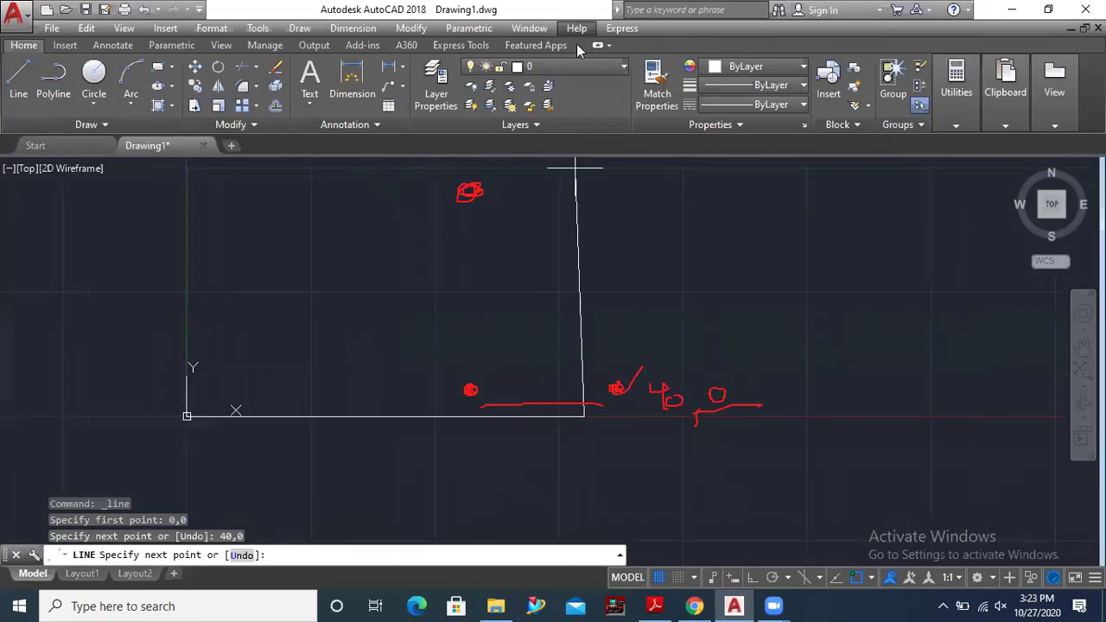
# Mark the L-shape's inner corner in red in Adobe Reader, and draw the vertical edge in AutoCAD to the absolute coordinates 40,25
pyautogui.press('e')
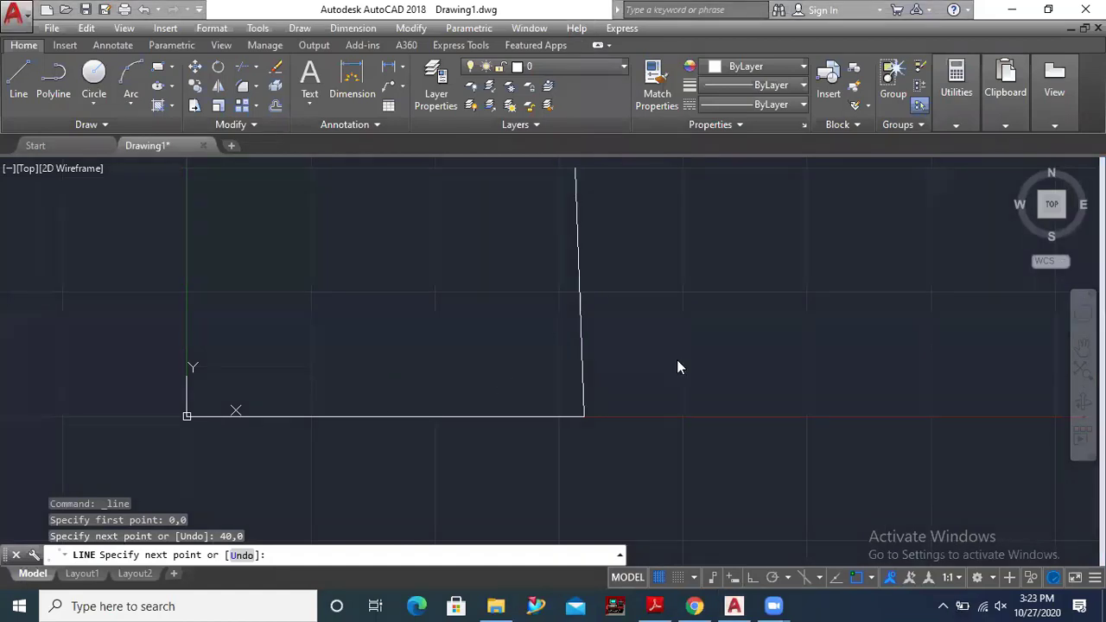
pyautogui.scroll(-2, 676, 359)
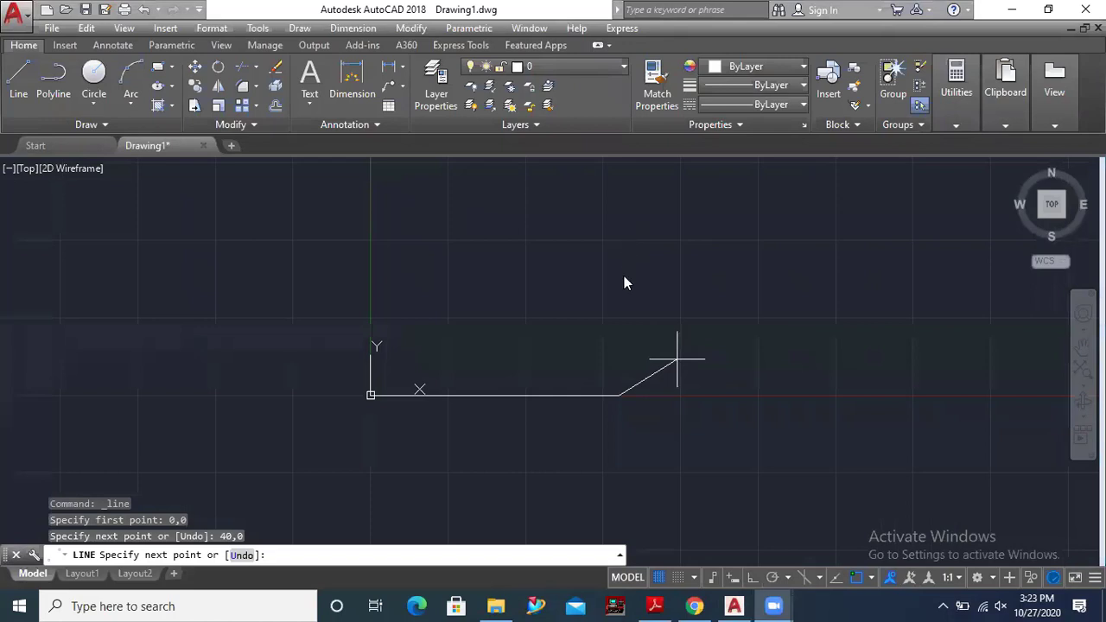
pyautogui.click(654, 606)
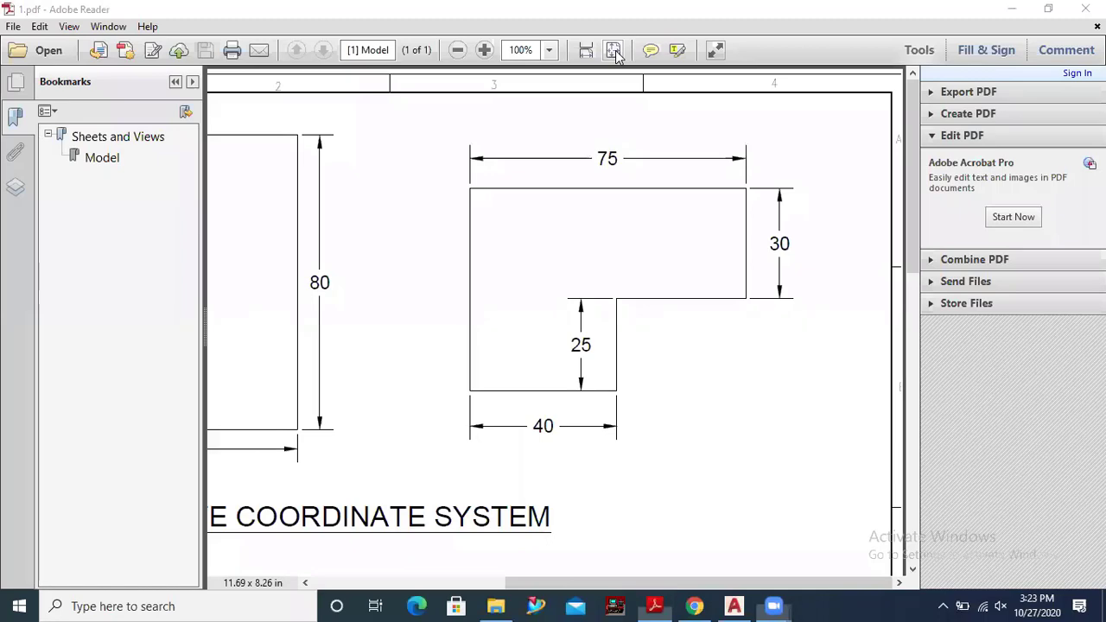
pyautogui.click(614, 298)
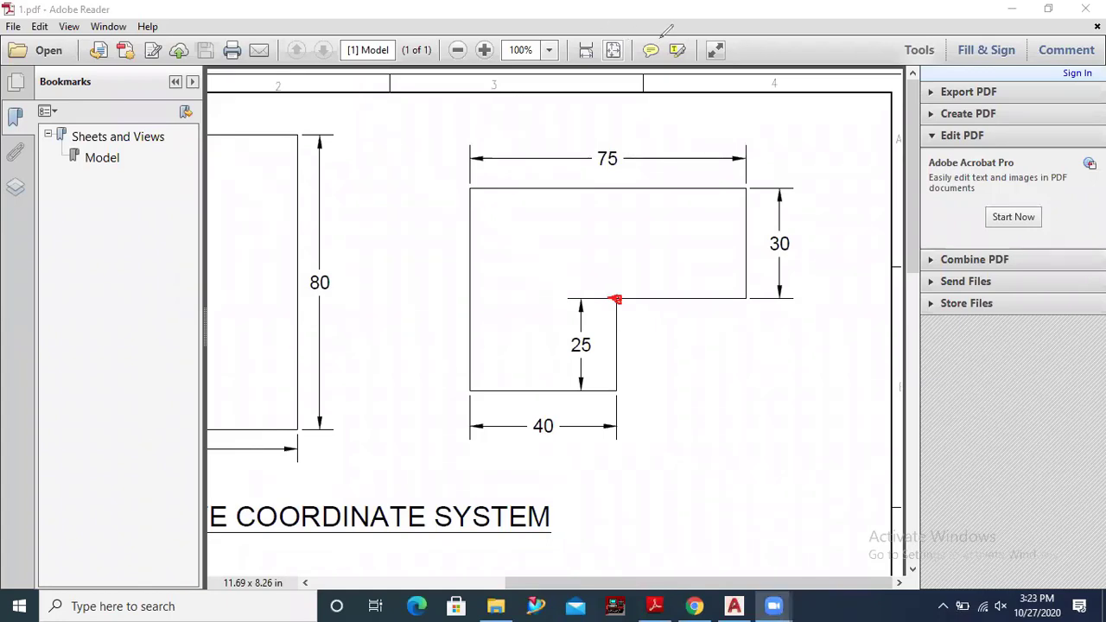
pyautogui.hotkey('alt', 'Tab')
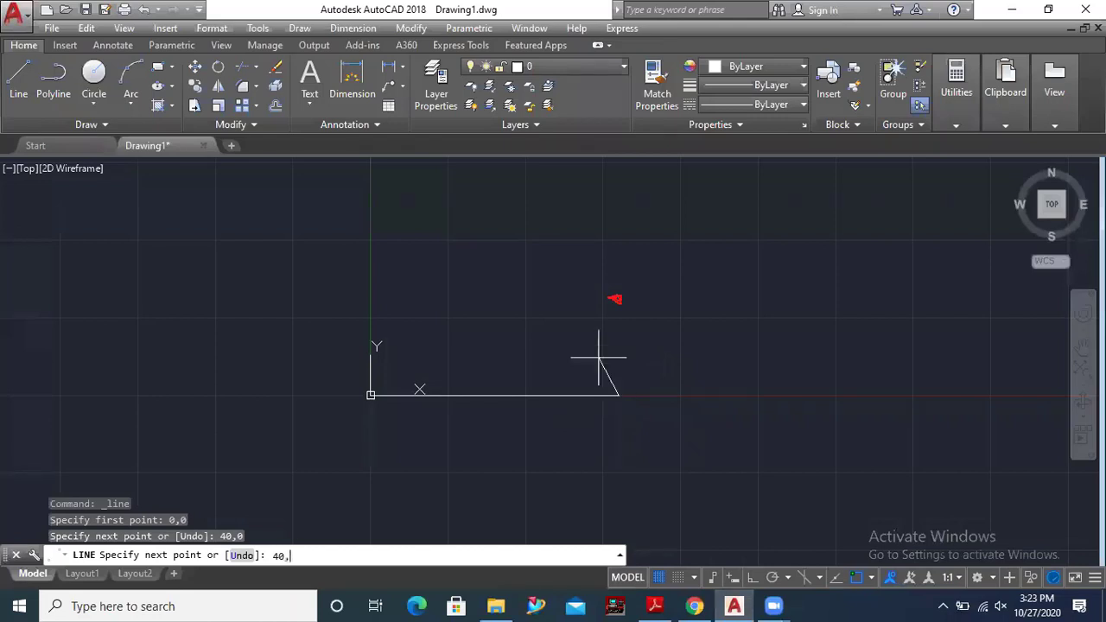
pyautogui.press('Return')
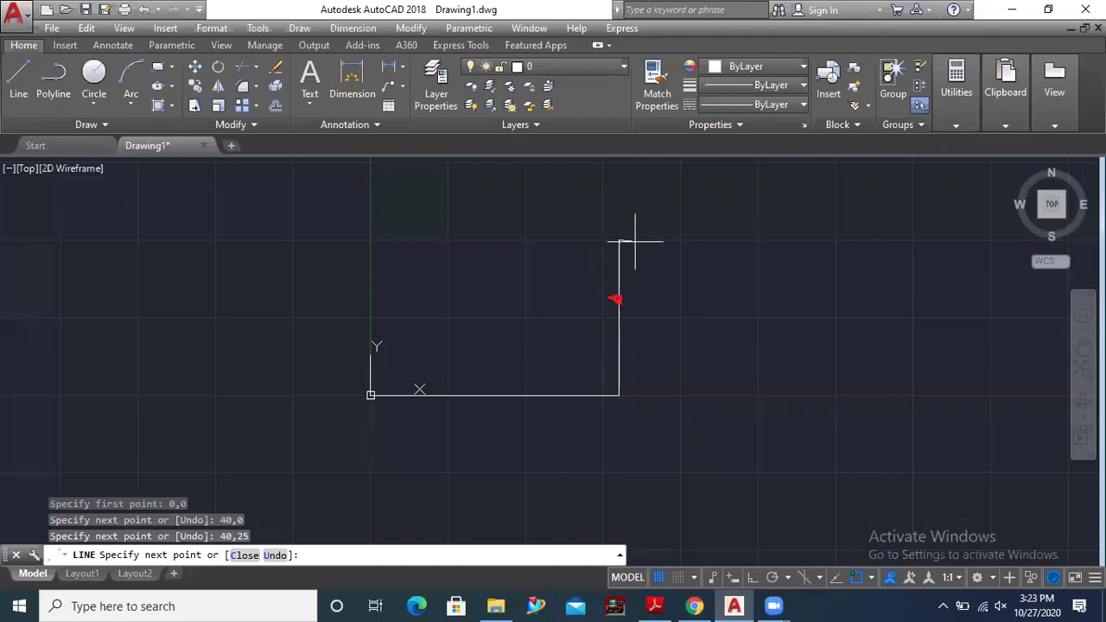
# Switch to Adobe Reader, mark the lower-right corner of the L-shape's upper arm in red, and write 75,35 below it
pyautogui.click(654, 606)
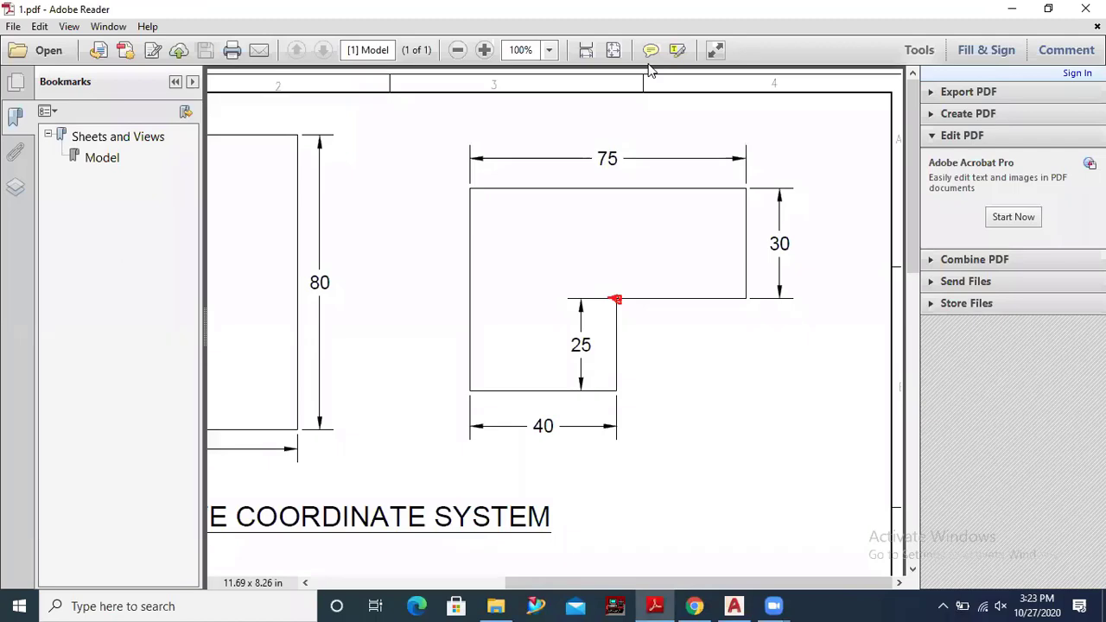
pyautogui.click(745, 299)
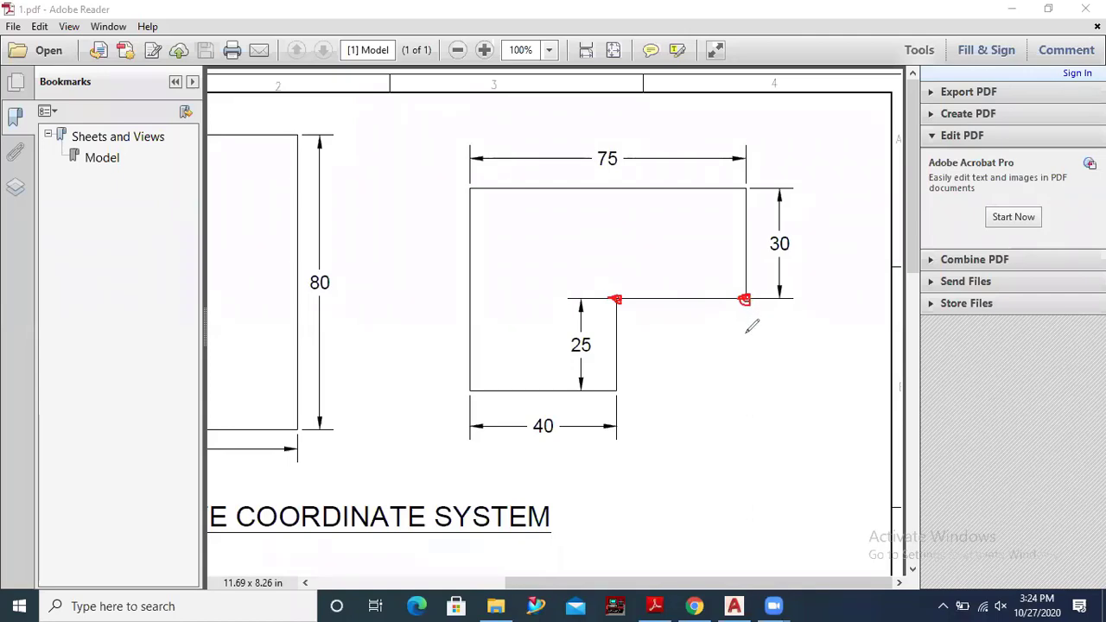
pyautogui.moveTo(720, 327)
pyautogui.mouseDown()
pyautogui.moveTo(745, 325)
pyautogui.moveTo(737, 344)
pyautogui.moveTo(784, 358)
pyautogui.moveTo(769, 379)
pyautogui.mouseUp()
pyautogui.moveTo(793, 333)
pyautogui.mouseDown()
pyautogui.moveTo(805, 332)
pyautogui.moveTo(796, 366)
pyautogui.moveTo(830, 355)
pyautogui.moveTo(815, 370)
pyautogui.mouseUp()
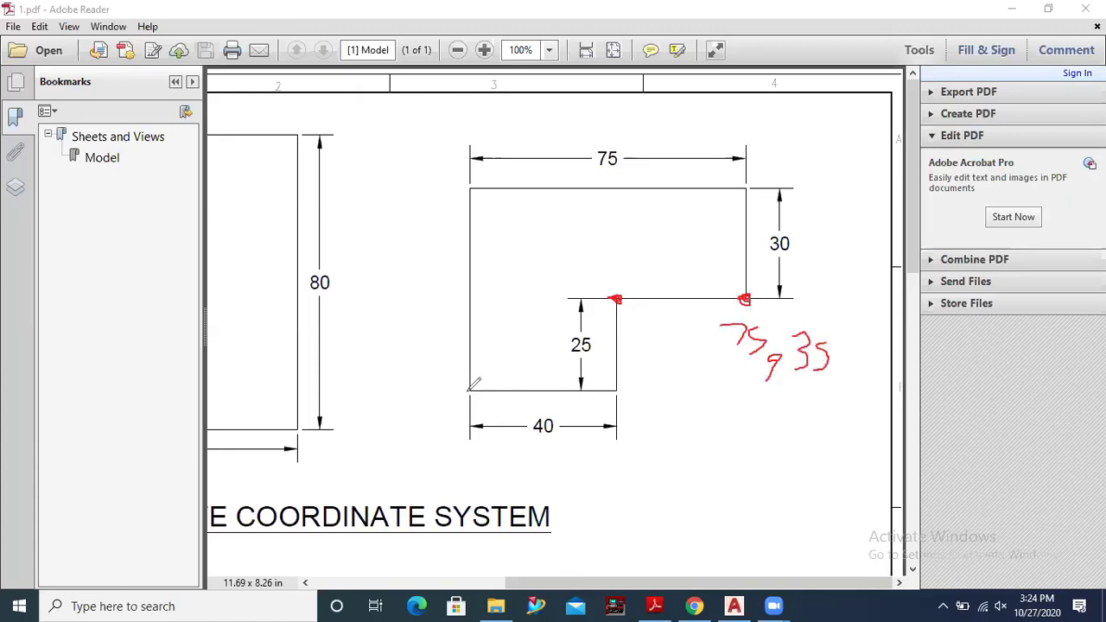
# Mark the origin corner, annotate the distances from it with horizontal and vertical red arrows, circle the 75 dimension, and correct the handwritten Y value
pyautogui.moveTo(468, 389); pyautogui.dragTo(473, 390)
pyautogui.moveTo(471, 459)
pyautogui.mouseDown()
pyautogui.moveTo(753, 456)
pyautogui.moveTo(714, 482)
pyautogui.mouseUp()
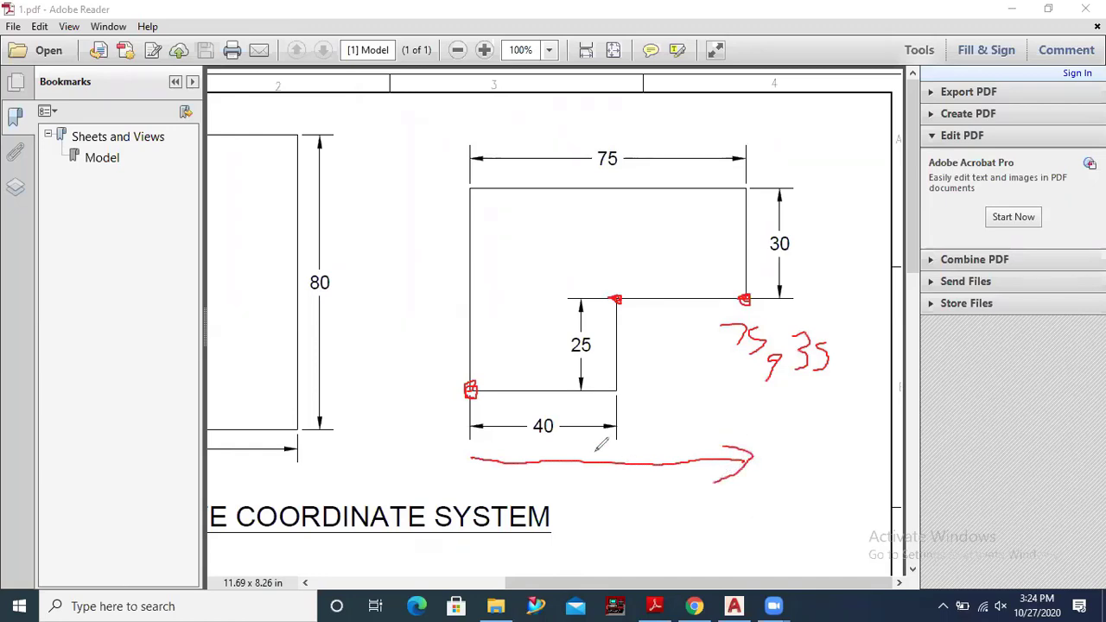
pyautogui.moveTo(486, 449)
pyautogui.mouseDown()
pyautogui.moveTo(465, 457)
pyautogui.moveTo(487, 470)
pyautogui.mouseUp()
pyautogui.moveTo(627, 171)
pyautogui.mouseDown()
pyautogui.moveTo(619, 141)
pyautogui.moveTo(587, 154)
pyautogui.moveTo(626, 176)
pyautogui.mouseUp()
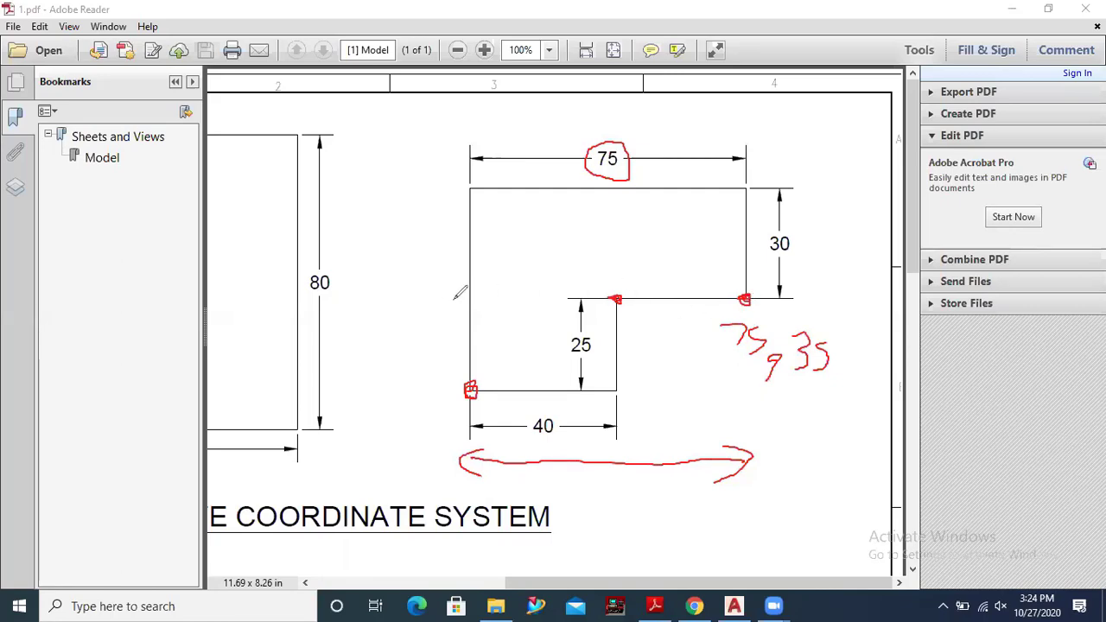
pyautogui.moveTo(453, 300); pyautogui.dragTo(473, 295)
pyautogui.moveTo(442, 396); pyautogui.dragTo(445, 307)
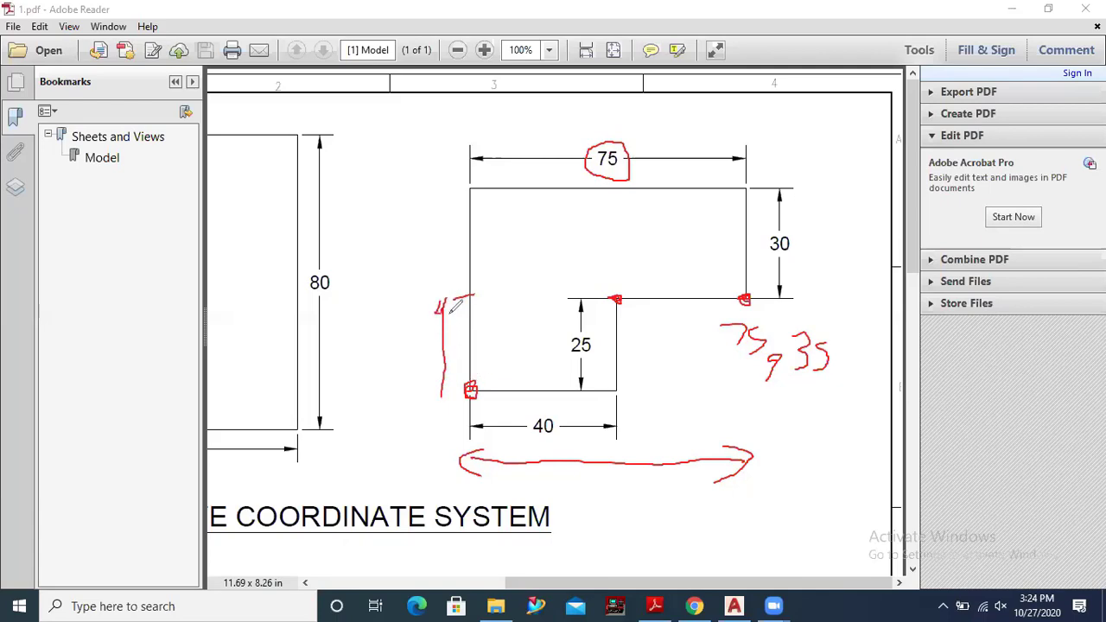
pyautogui.moveTo(431, 391); pyautogui.dragTo(447, 383)
pyautogui.moveTo(812, 343)
pyautogui.mouseDown()
pyautogui.moveTo(795, 335)
pyautogui.moveTo(807, 349)
pyautogui.moveTo(802, 389)
pyautogui.mouseUp()
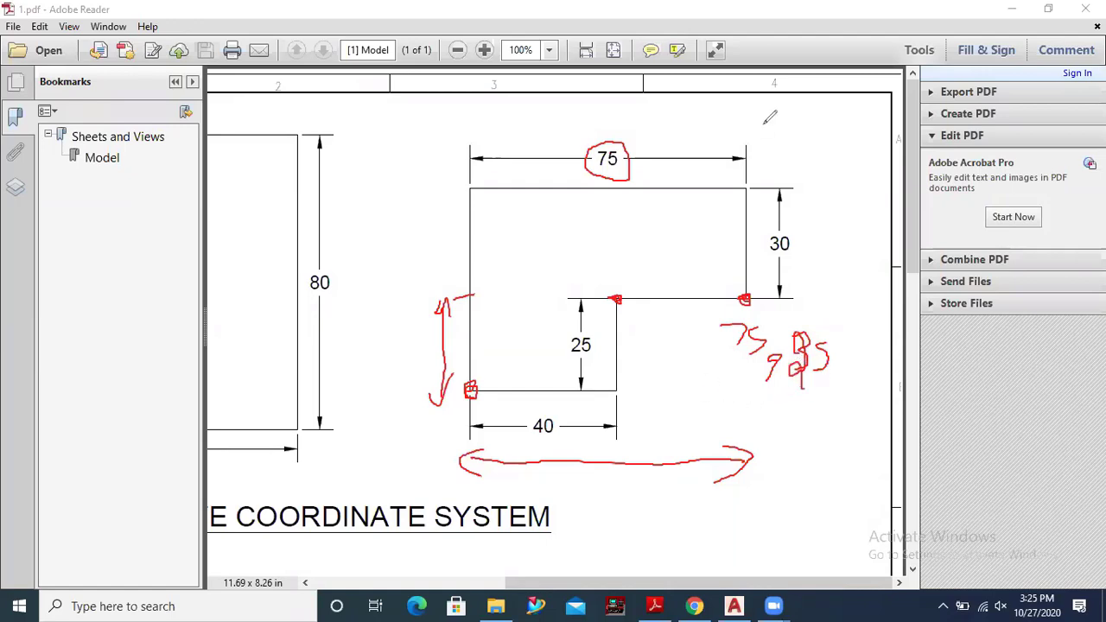
# Clear the red marks, switch to AutoCAD, and draw the horizontal inner edge to the absolute coordinates 75,25
pyautogui.press('e')
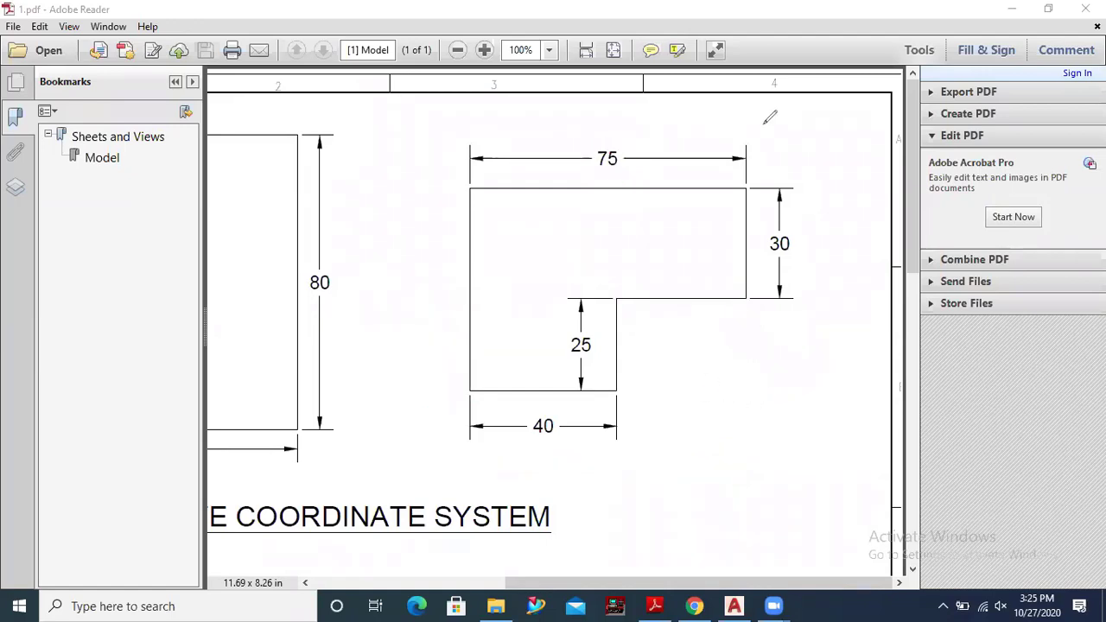
pyautogui.click(733, 606)
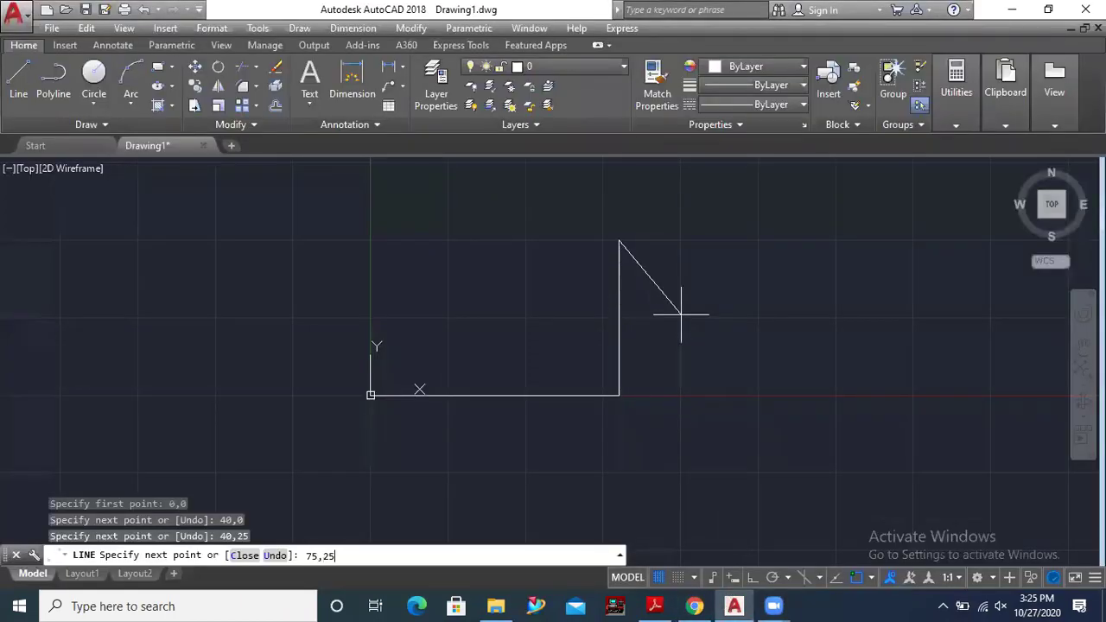
pyautogui.press('Return')
pyautogui.moveTo(597, 346)
pyautogui.mouseDown(button='middle')
pyautogui.moveTo(684, 330)
pyautogui.moveTo(483, 411)
pyautogui.mouseUp(button='middle')
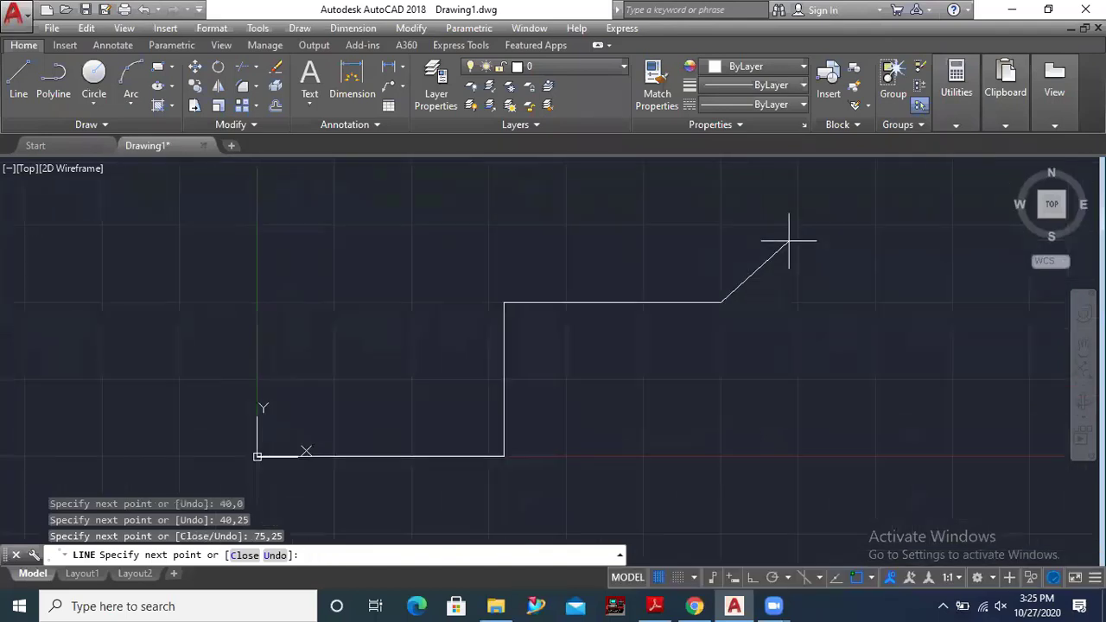
pyautogui.scroll(-1, 721, 371)
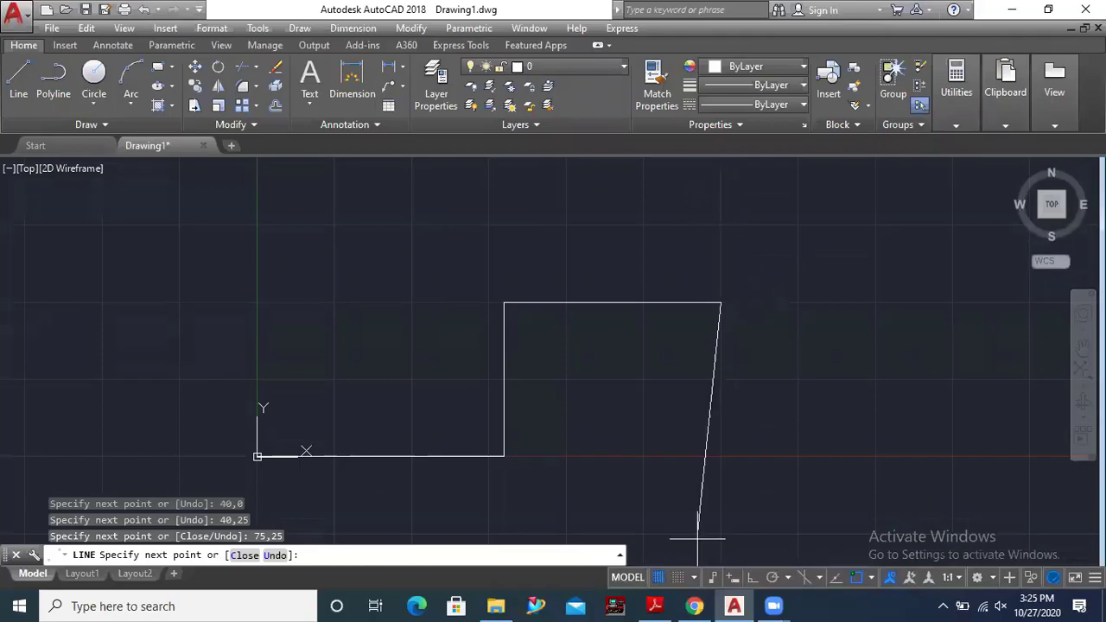
# Switch to Adobe Reader, mark the upper-right corner and the 30 and 25 heights with red strokes, and clear the marks
pyautogui.click(656, 605)
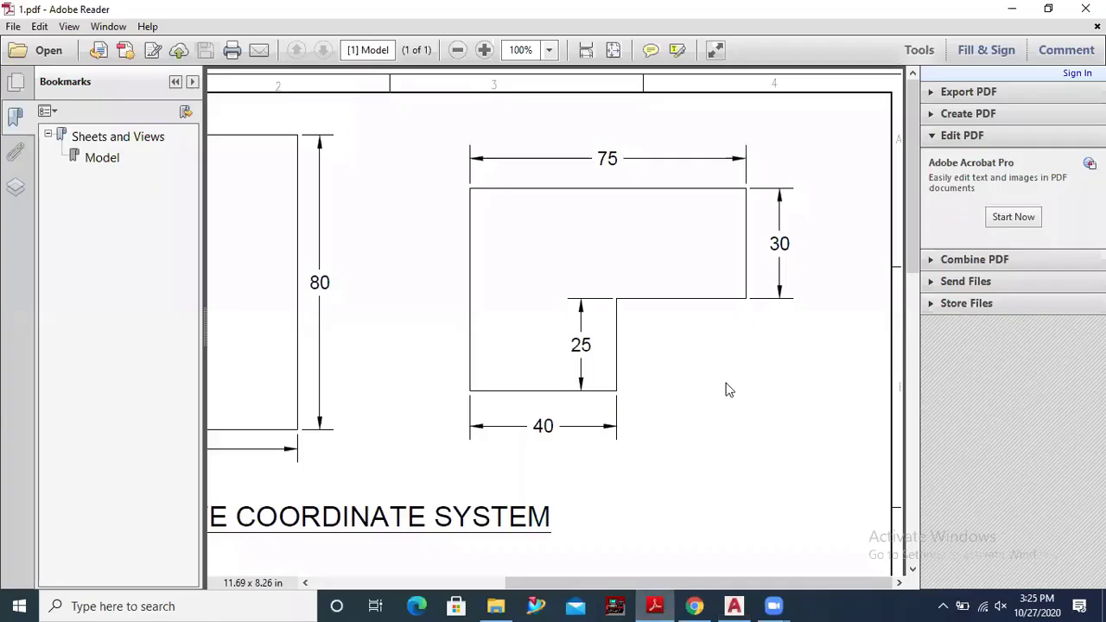
pyautogui.click(678, 48)
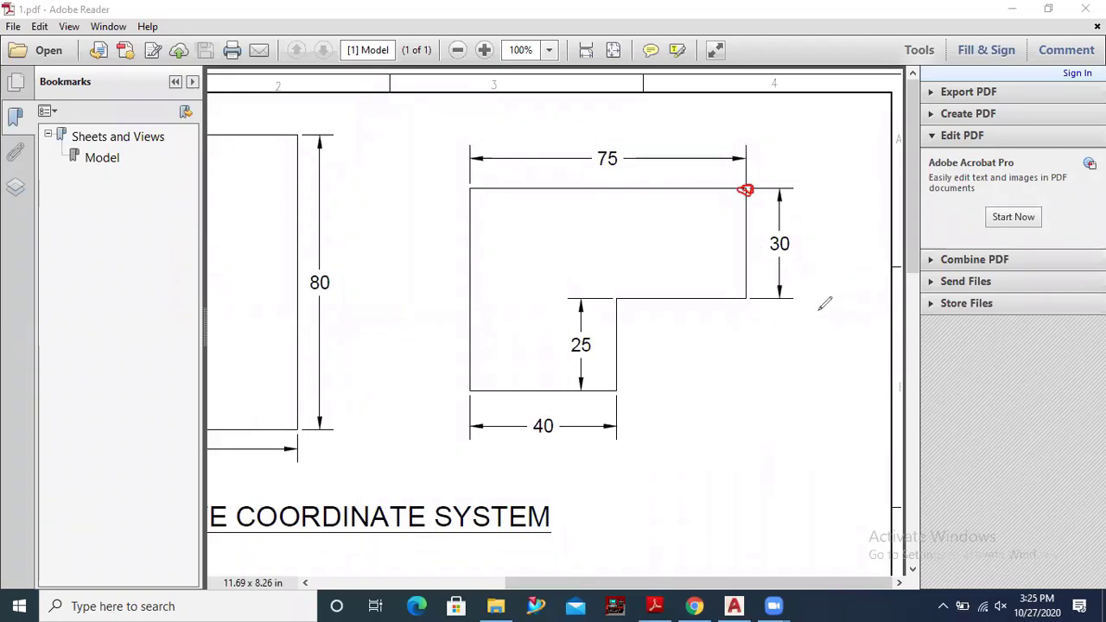
pyautogui.moveTo(813, 307); pyautogui.dragTo(813, 206)
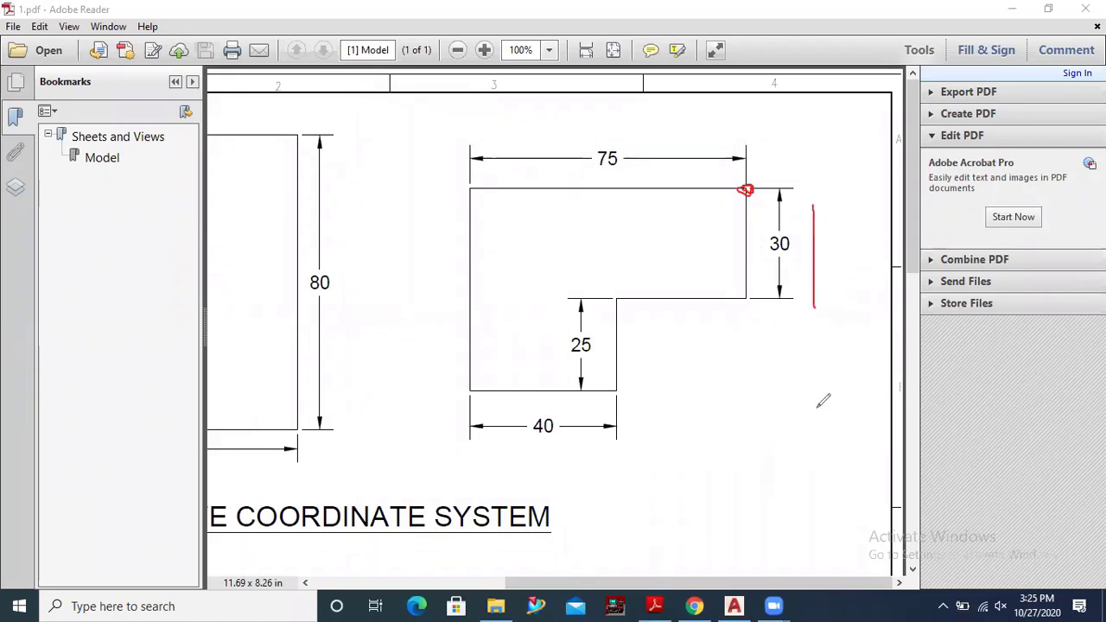
pyautogui.moveTo(816, 407); pyautogui.dragTo(816, 321)
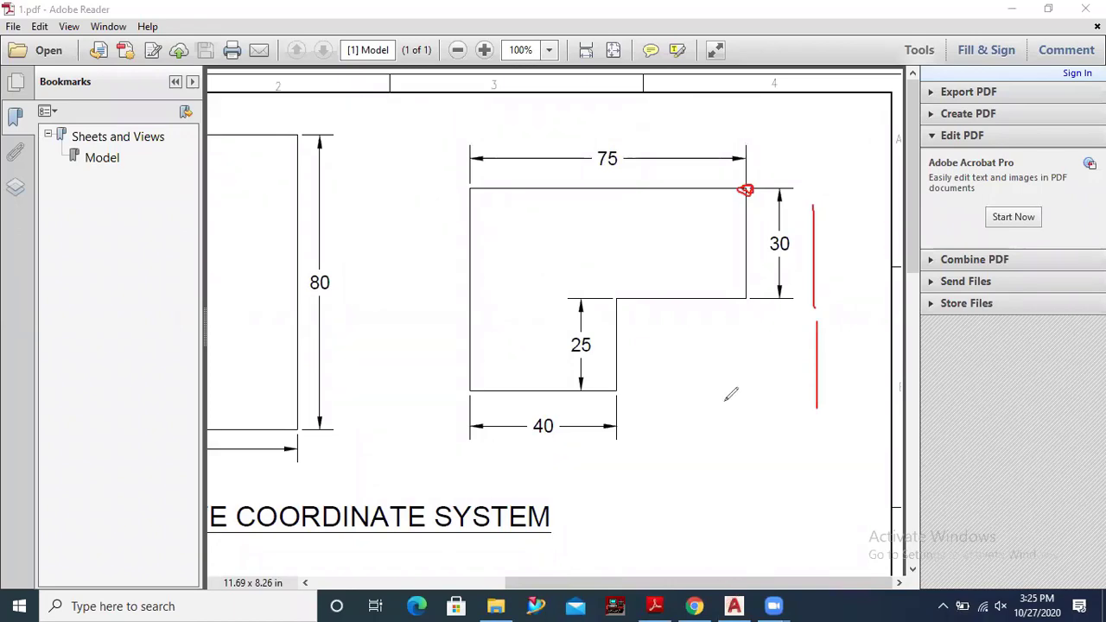
pyautogui.click(821, 115)
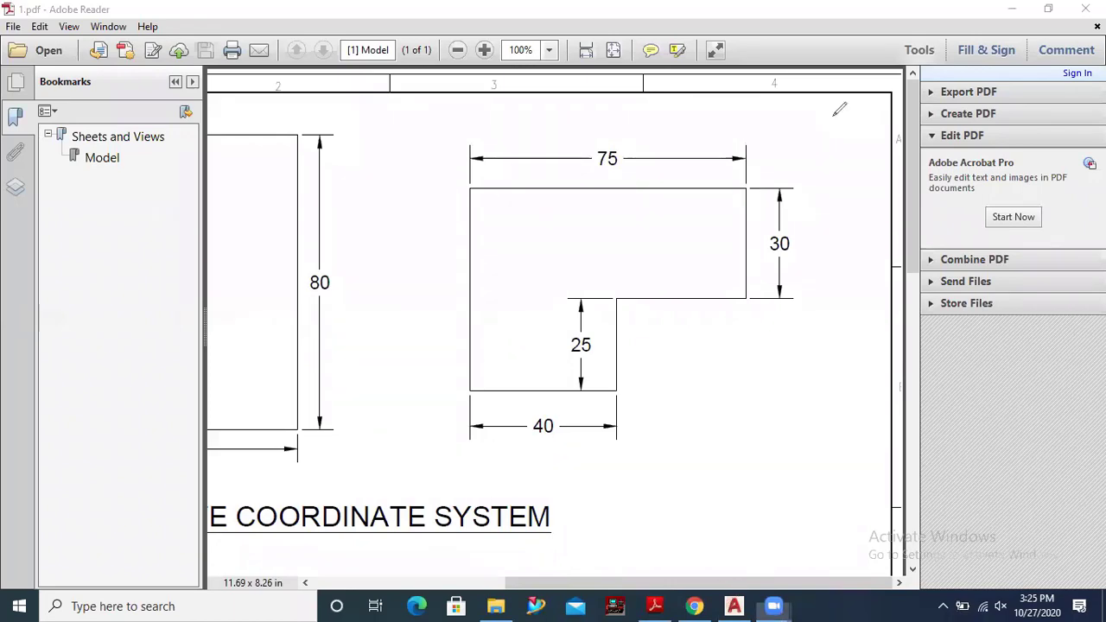
# Switch to AutoCAD and draw the L-shape's right edge to the absolute coordinates 75,55
pyautogui.click(734, 605)
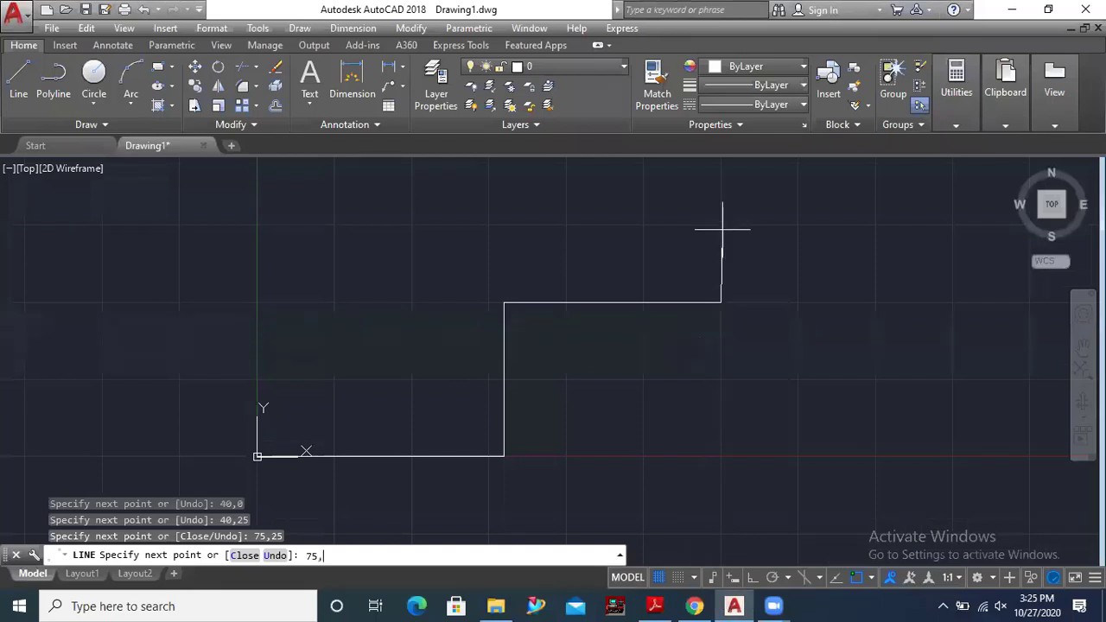
pyautogui.write('55')
pyautogui.press('Return')
pyautogui.scroll(-2, 712, 355)
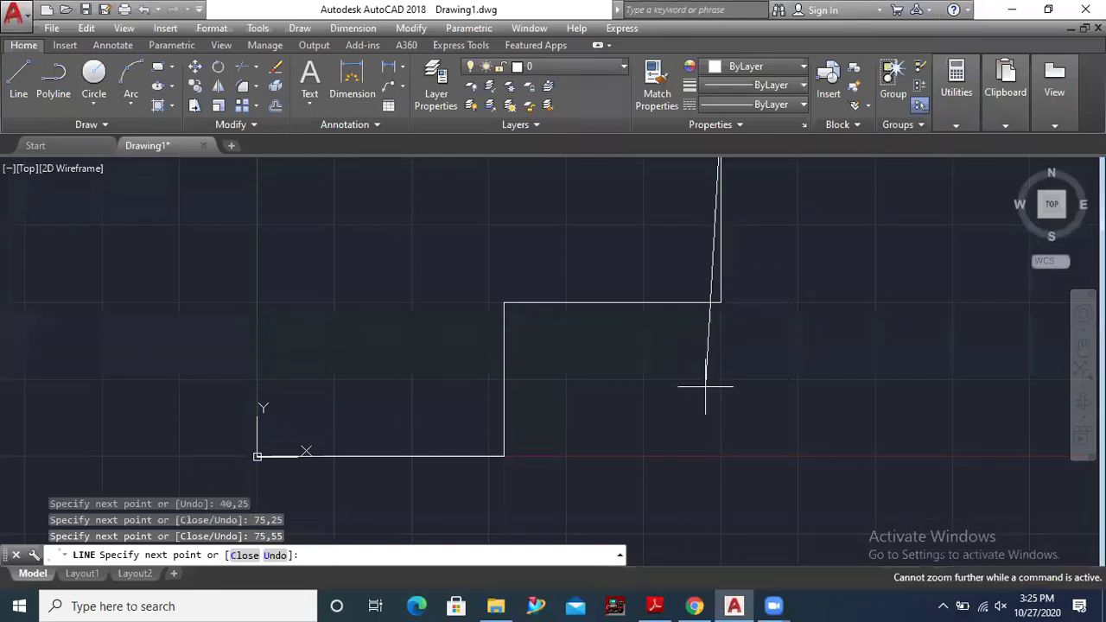
pyautogui.moveTo(704, 328); pyautogui.dragTo(699, 383, button='middle')
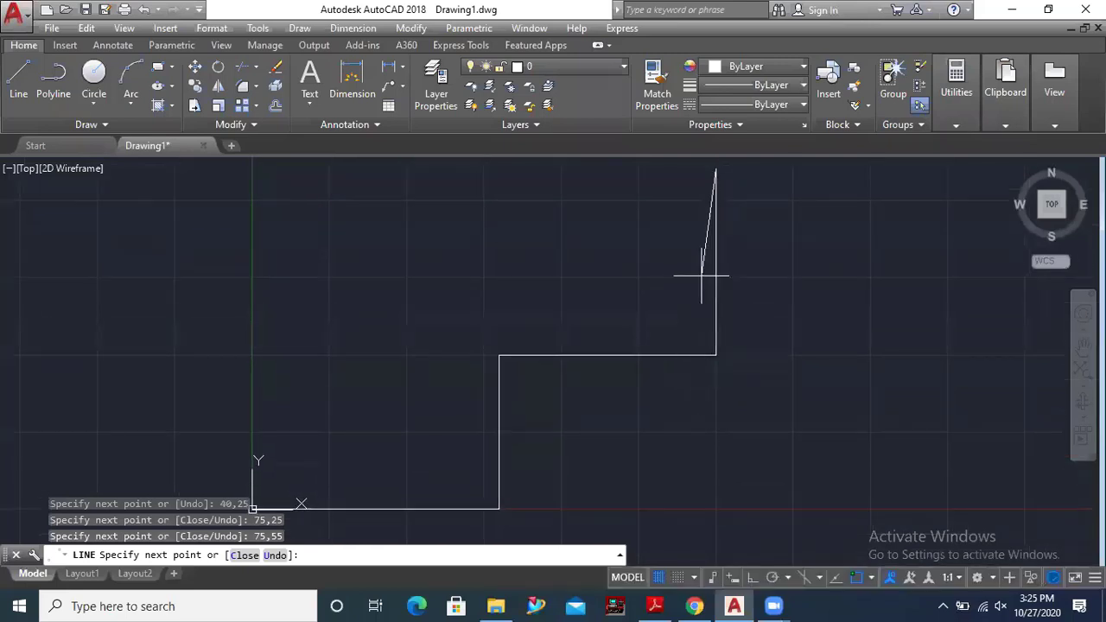
# Regenerate the model during the Line command and zoom out until the whole unfinished outline is in view
pyautogui.moveTo(711, 420); pyautogui.dragTo(709, 394, button='middle')
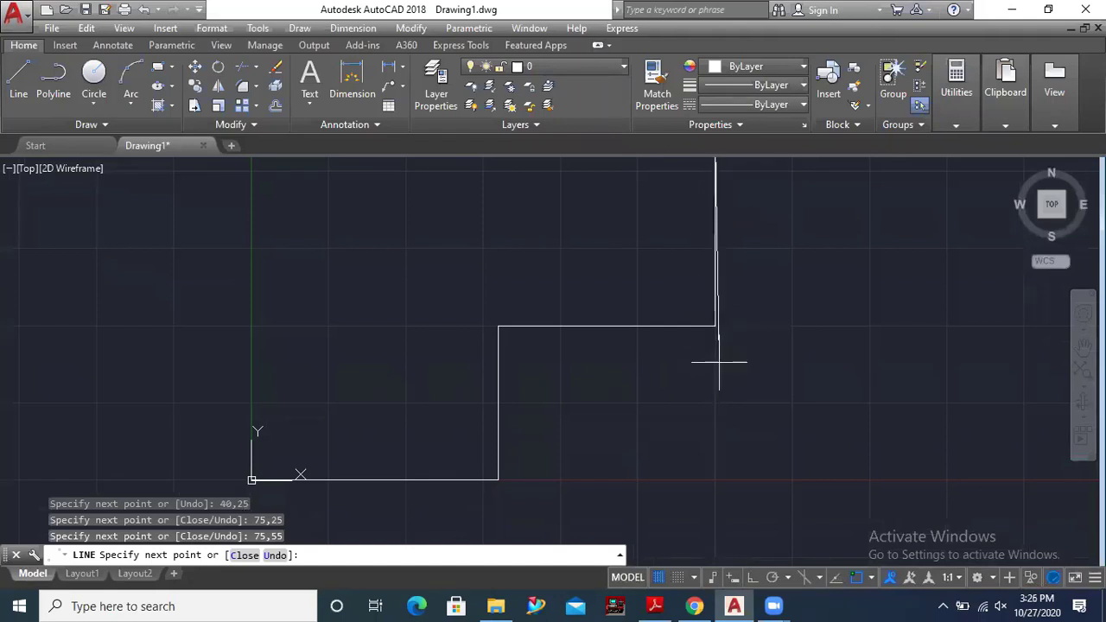
pyautogui.moveTo(719, 363); pyautogui.dragTo(699, 368, button='middle')
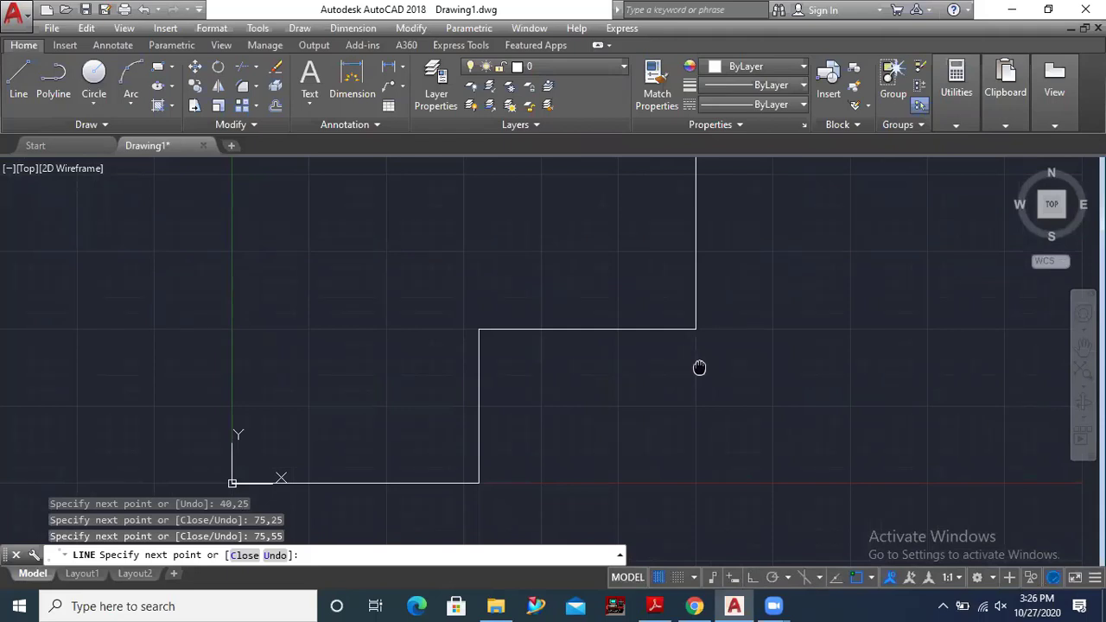
pyautogui.moveTo(699, 368)
pyautogui.mouseDown(button='middle')
pyautogui.moveTo(758, 433)
pyautogui.moveTo(617, 420)
pyautogui.moveTo(311, 424)
pyautogui.moveTo(502, 442)
pyautogui.moveTo(705, 436)
pyautogui.mouseUp(button='middle')
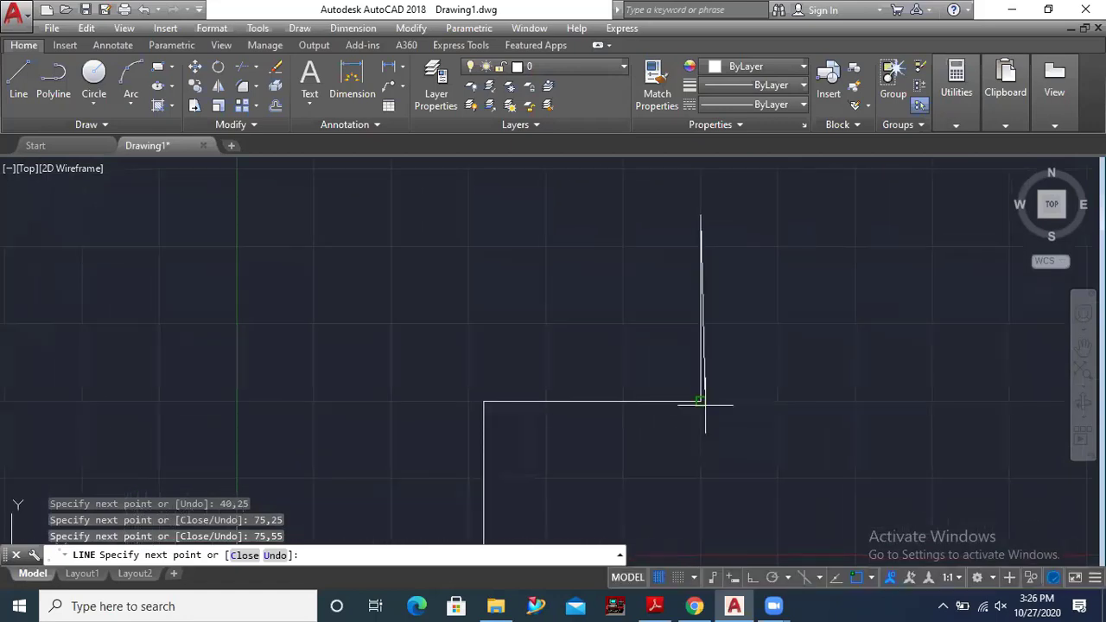
pyautogui.scroll(-1, 620, 234)
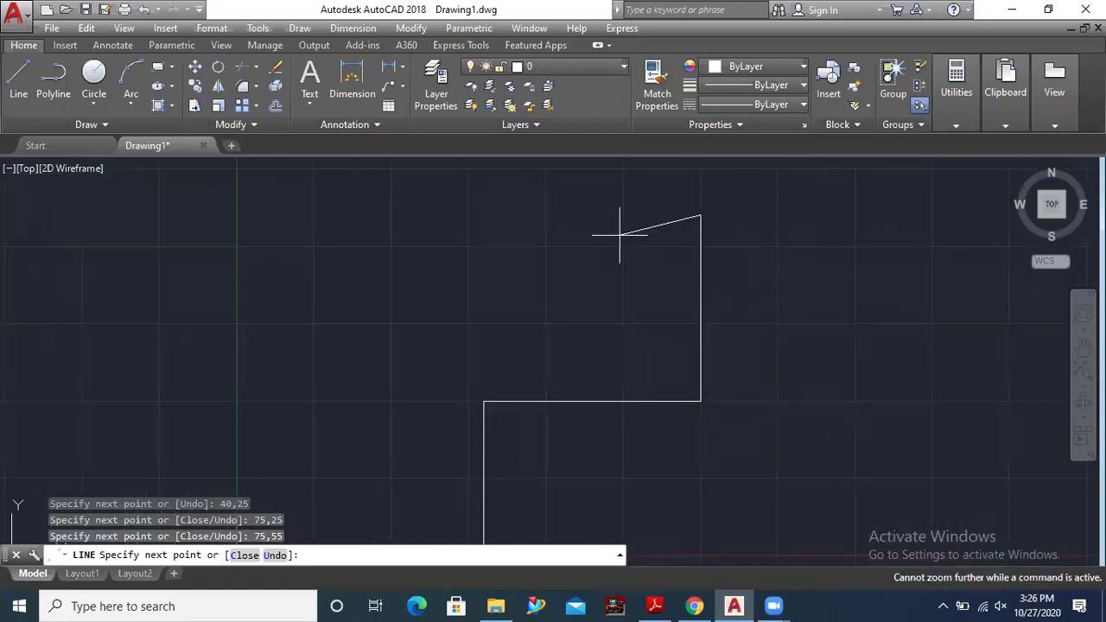
pyautogui.click(1053, 207)
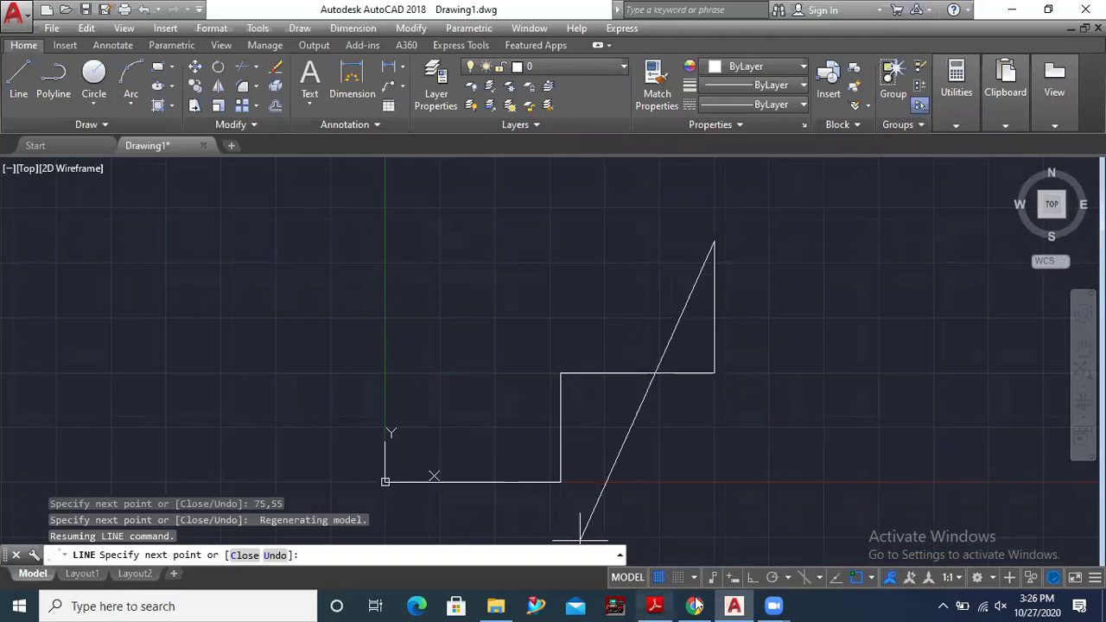
# Switch to Adobe Reader, mark the L-shape's two upper corners in red, and write 75,25 and 0 beside the upper-left corner
pyautogui.moveTo(732, 606)
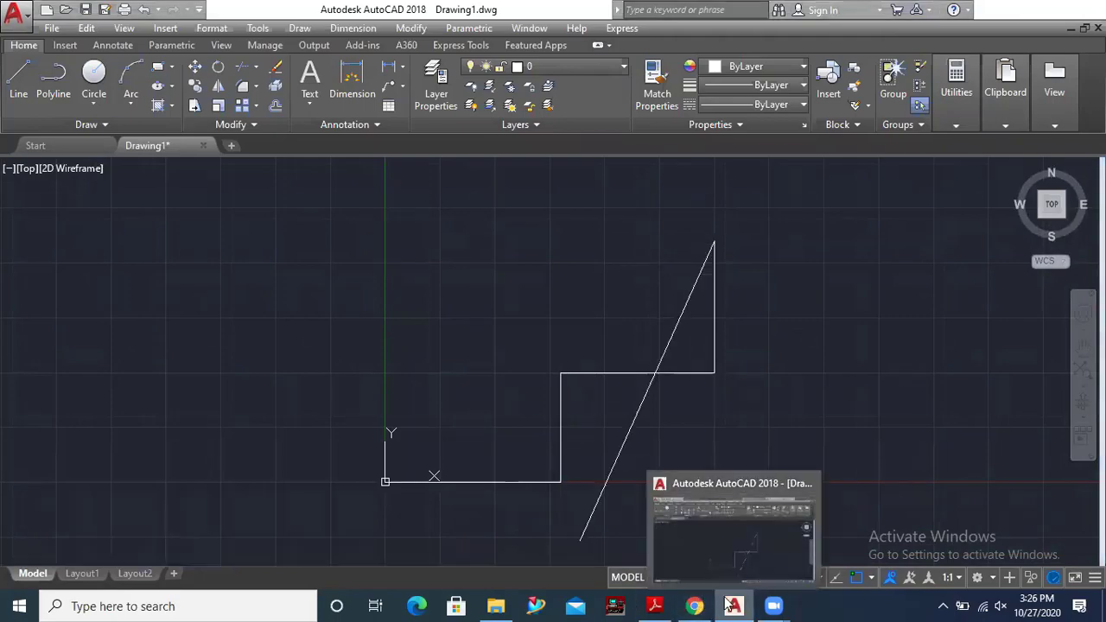
pyautogui.click(654, 606)
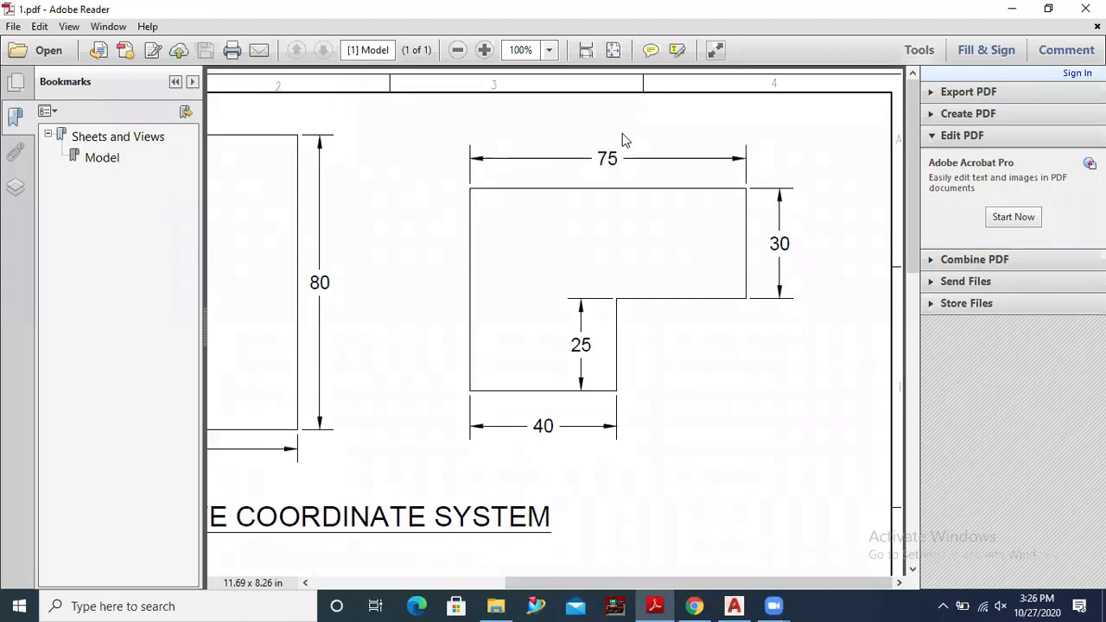
pyautogui.click(471, 186)
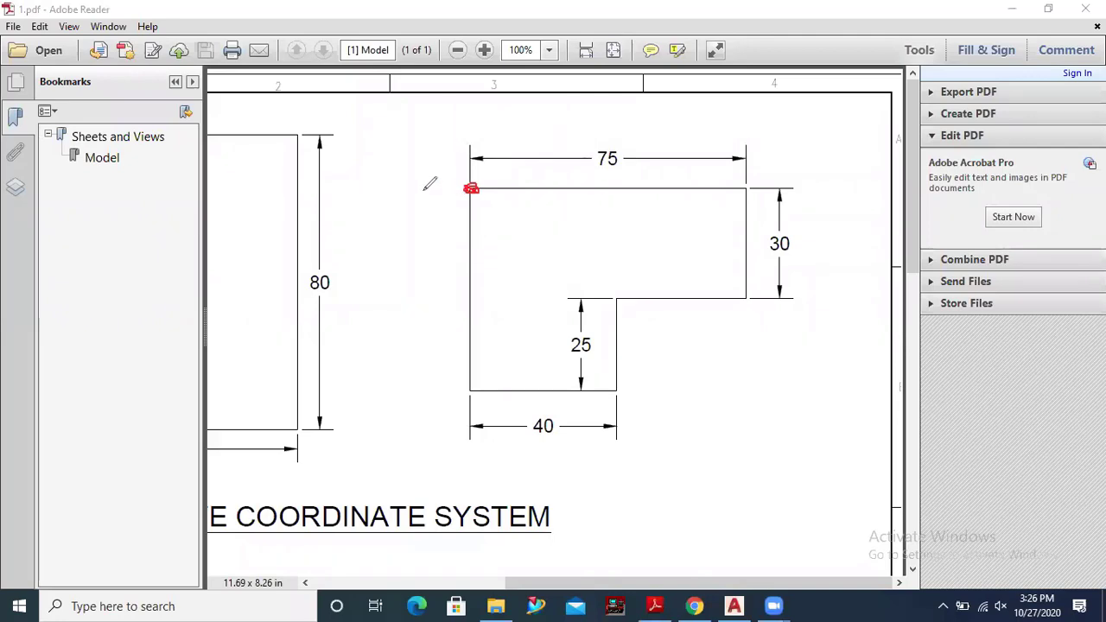
pyautogui.moveTo(414, 194)
pyautogui.mouseDown()
pyautogui.moveTo(442, 188)
pyautogui.moveTo(425, 219)
pyautogui.moveTo(438, 244)
pyautogui.moveTo(465, 231)
pyautogui.moveTo(471, 248)
pyautogui.mouseUp()
pyautogui.moveTo(741, 192); pyautogui.dragTo(745, 183)
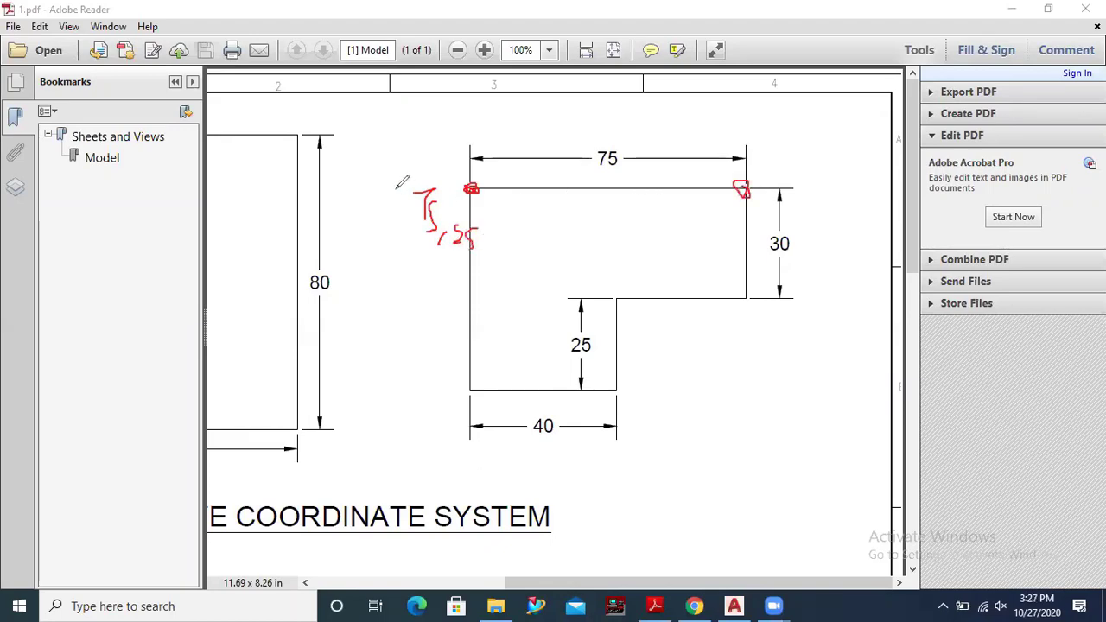
pyautogui.moveTo(394, 188)
pyautogui.mouseDown()
pyautogui.moveTo(376, 188)
pyautogui.moveTo(394, 190)
pyautogui.mouseUp()
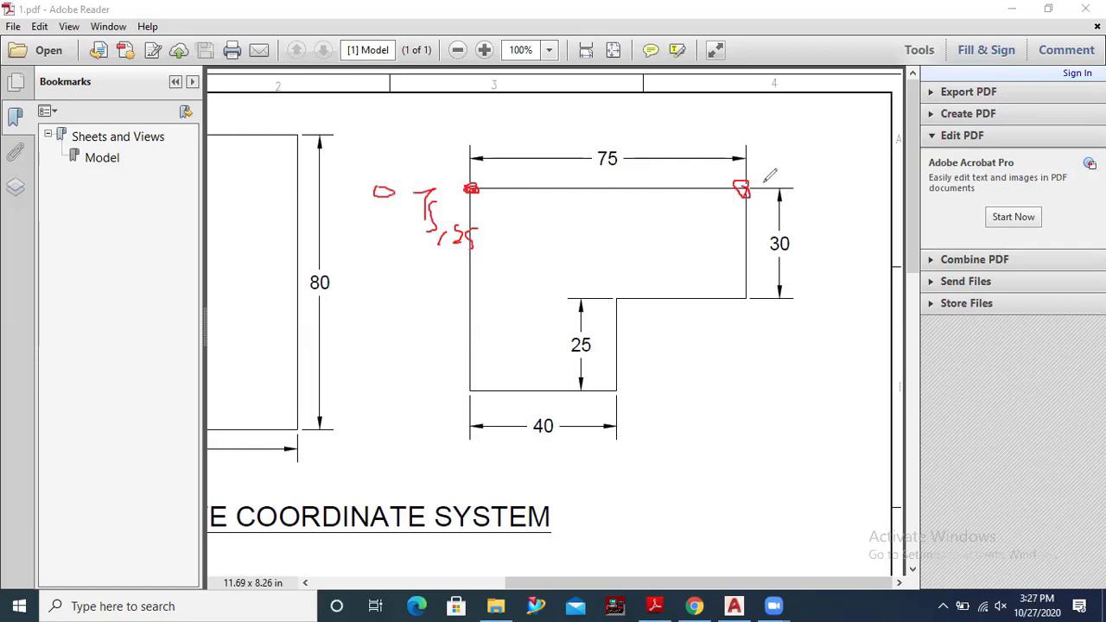
pyautogui.moveTo(753, 195)
pyautogui.mouseDown()
pyautogui.moveTo(764, 178)
pyautogui.moveTo(772, 184)
pyautogui.mouseUp()
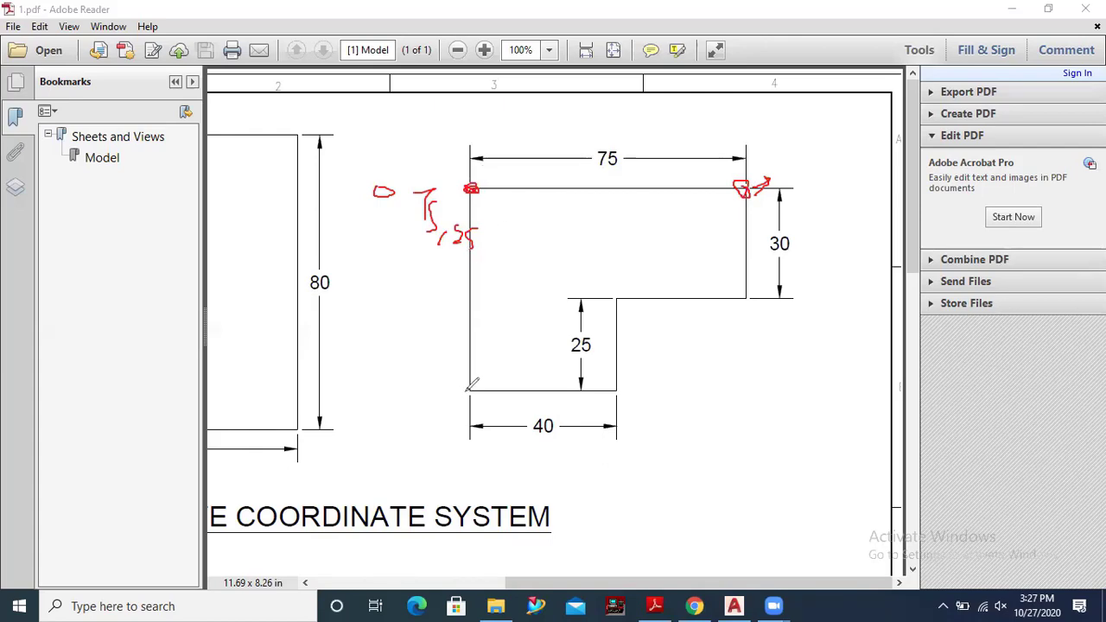
# Mark the L-shape's lower-left corner, draw a vertical double-headed red arrow beside its left edge, and clear the marks
pyautogui.moveTo(474, 385); pyautogui.dragTo(482, 383)
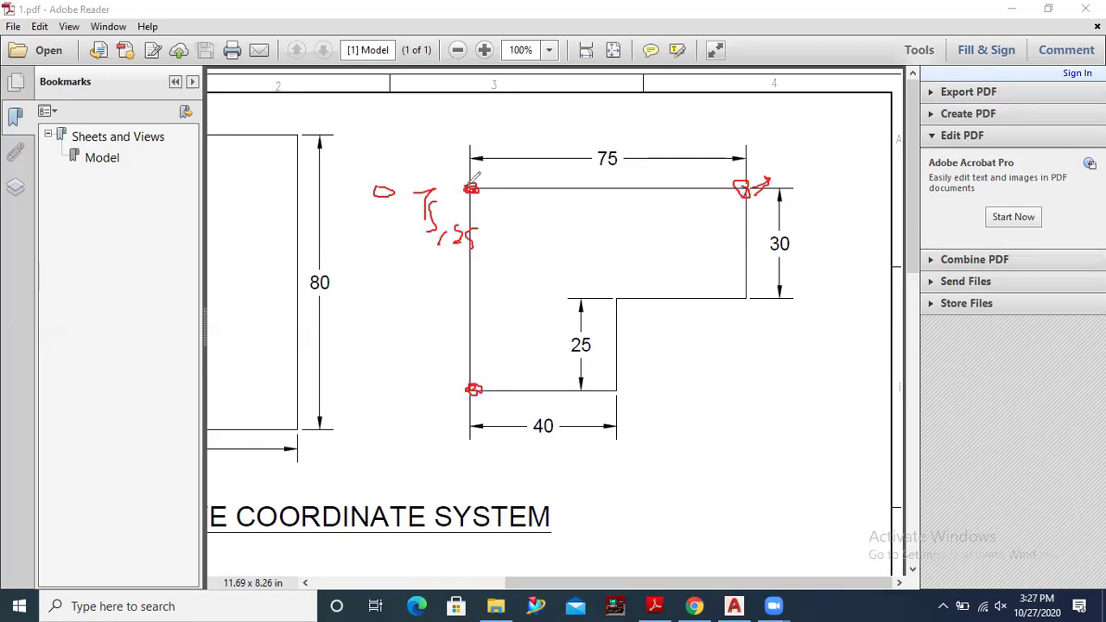
pyautogui.moveTo(473, 183); pyautogui.dragTo(485, 186)
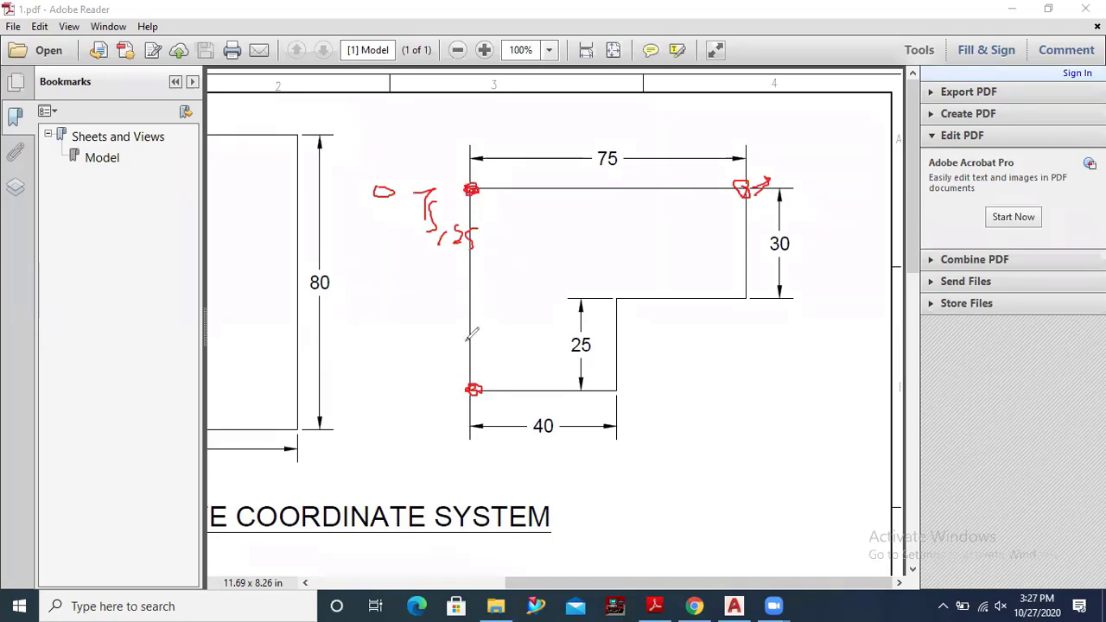
pyautogui.moveTo(398, 353)
pyautogui.mouseDown()
pyautogui.moveTo(422, 351)
pyautogui.moveTo(421, 363)
pyautogui.moveTo(385, 356)
pyautogui.moveTo(398, 373)
pyautogui.mouseUp()
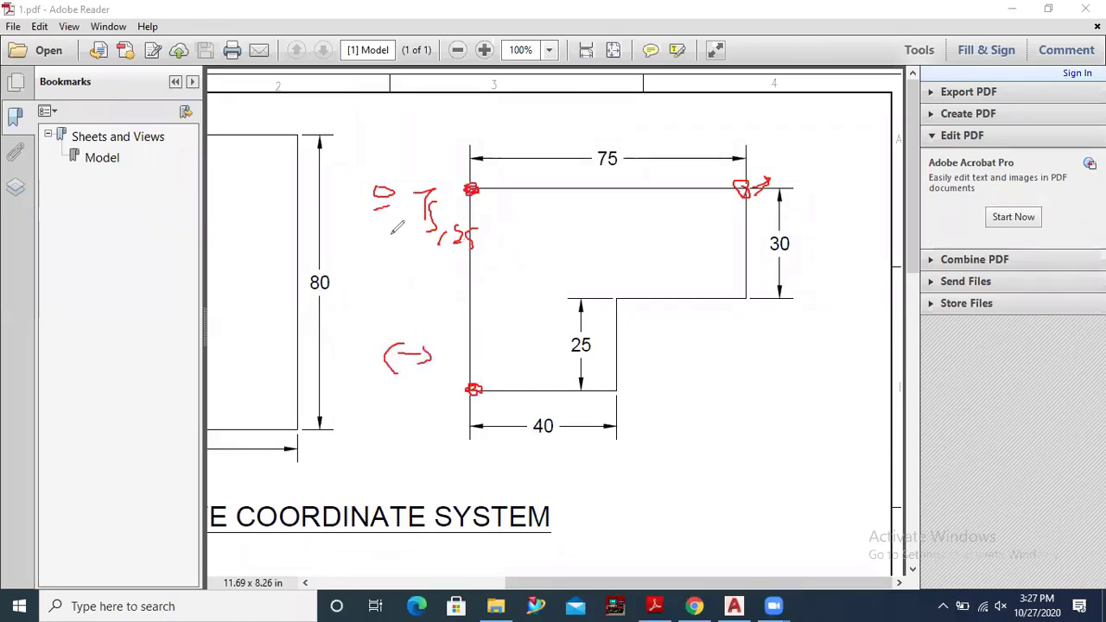
pyautogui.moveTo(358, 184)
pyautogui.mouseDown()
pyautogui.moveTo(367, 403)
pyautogui.moveTo(383, 374)
pyautogui.mouseUp()
pyautogui.moveTo(347, 201)
pyautogui.mouseDown()
pyautogui.moveTo(362, 173)
pyautogui.moveTo(370, 207)
pyautogui.mouseUp()
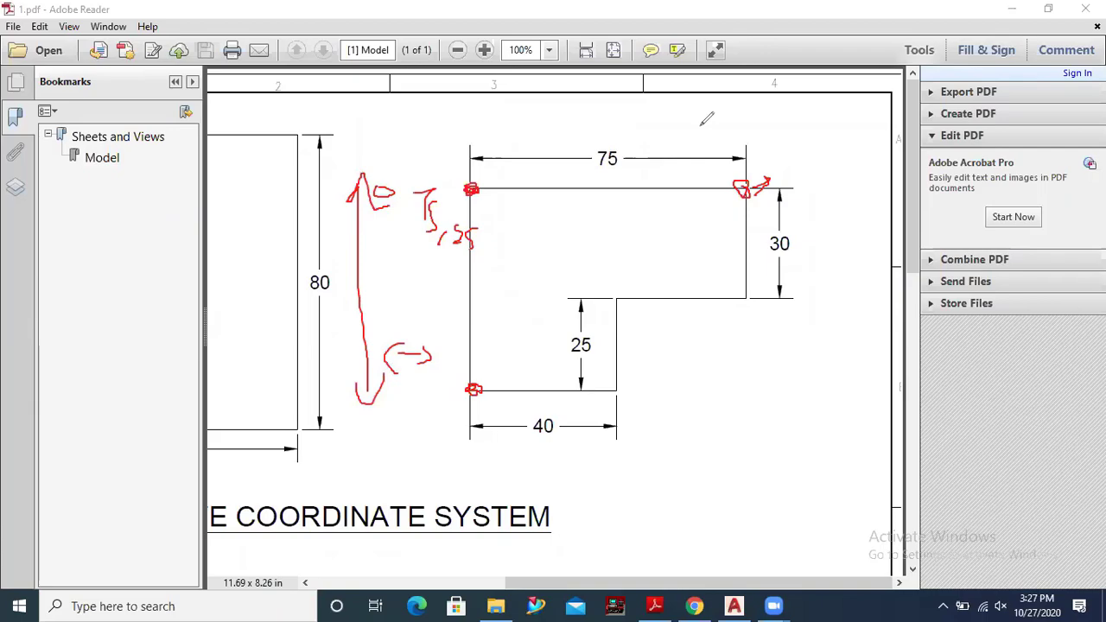
pyautogui.press('e')
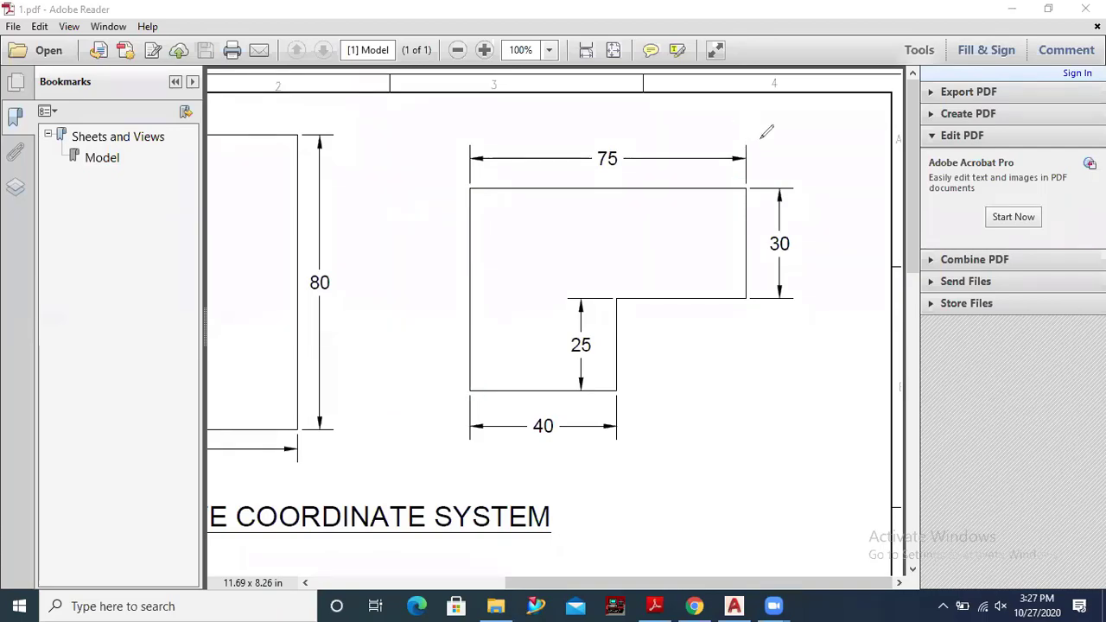
# Switch to AutoCAD, draw the L-shape's top edge to the absolute coordinates 0,55, and finish the outline with the Close option
pyautogui.click(733, 606)
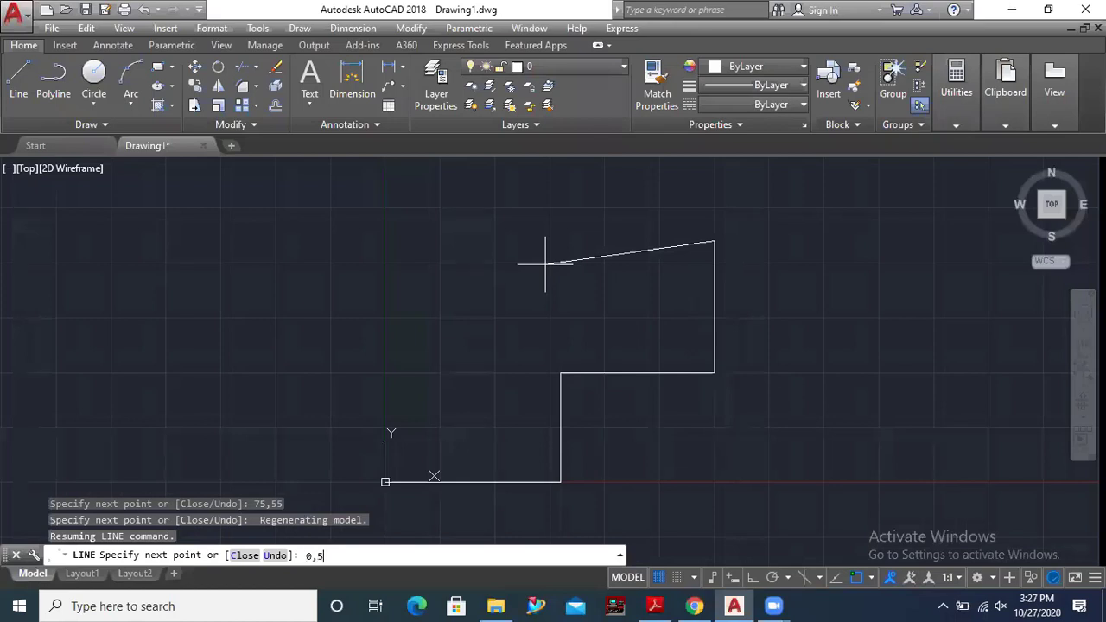
pyautogui.write('0,55')
pyautogui.press('Return')
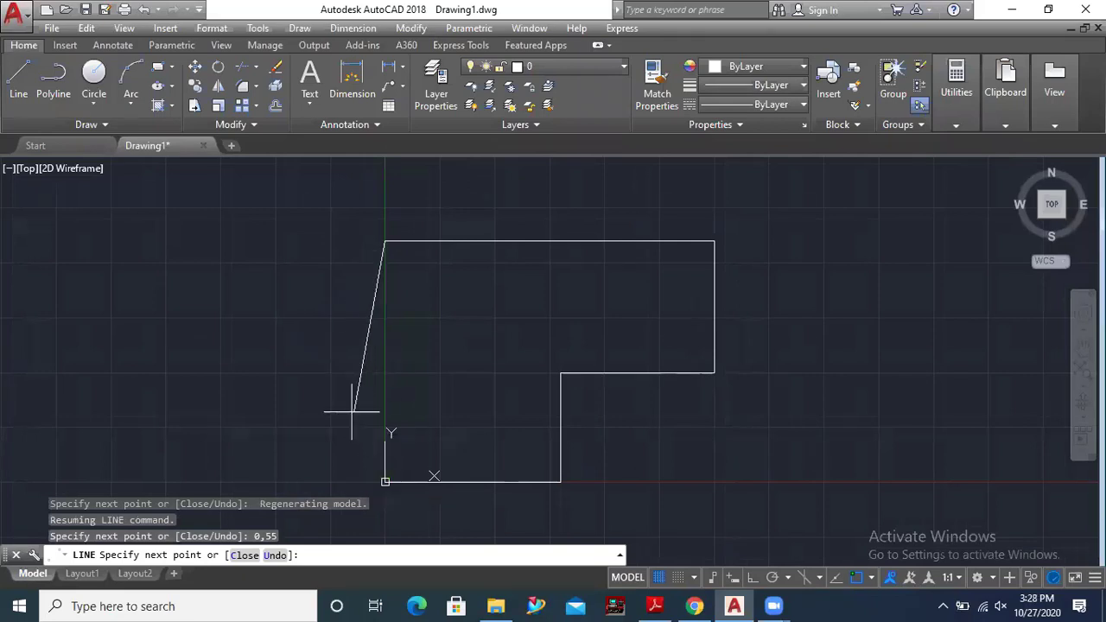
pyautogui.click(243, 557)
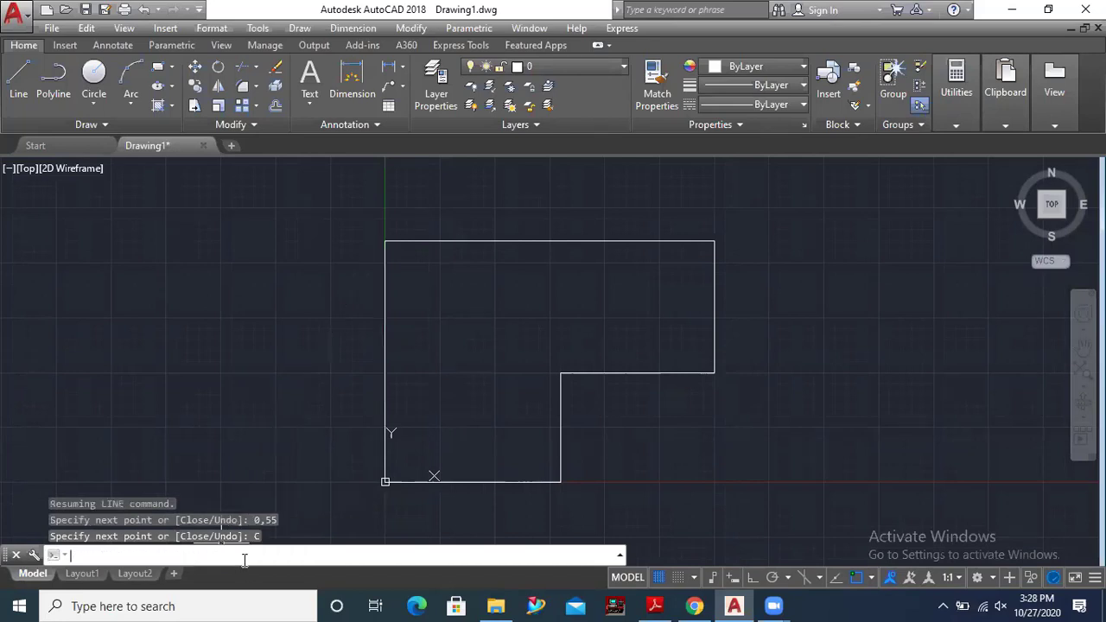
pyautogui.scroll(-2, 469, 279)
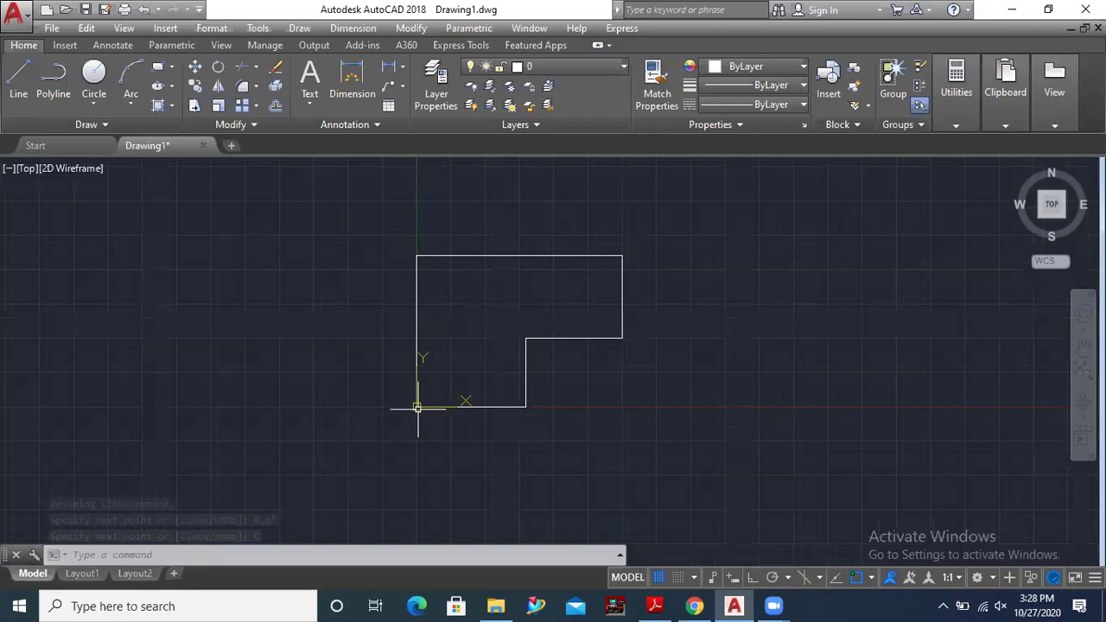
# Draw an open two-segment practice line in the empty area beside the L-shape with the Line command
pyautogui.press('Return')
pyautogui.click(90, 425)
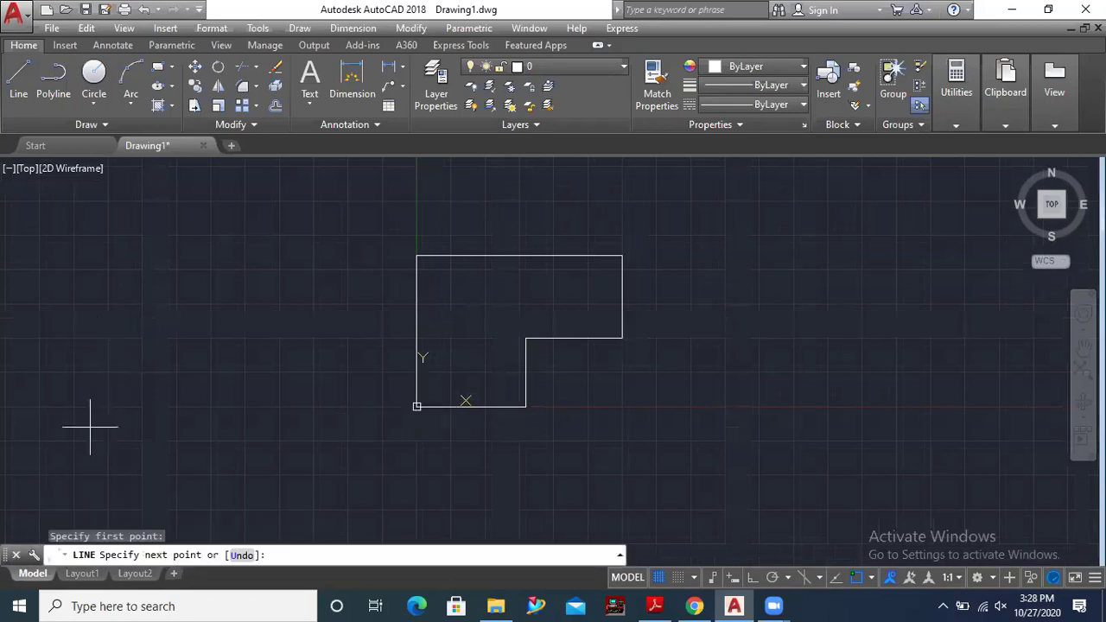
pyautogui.click(174, 377)
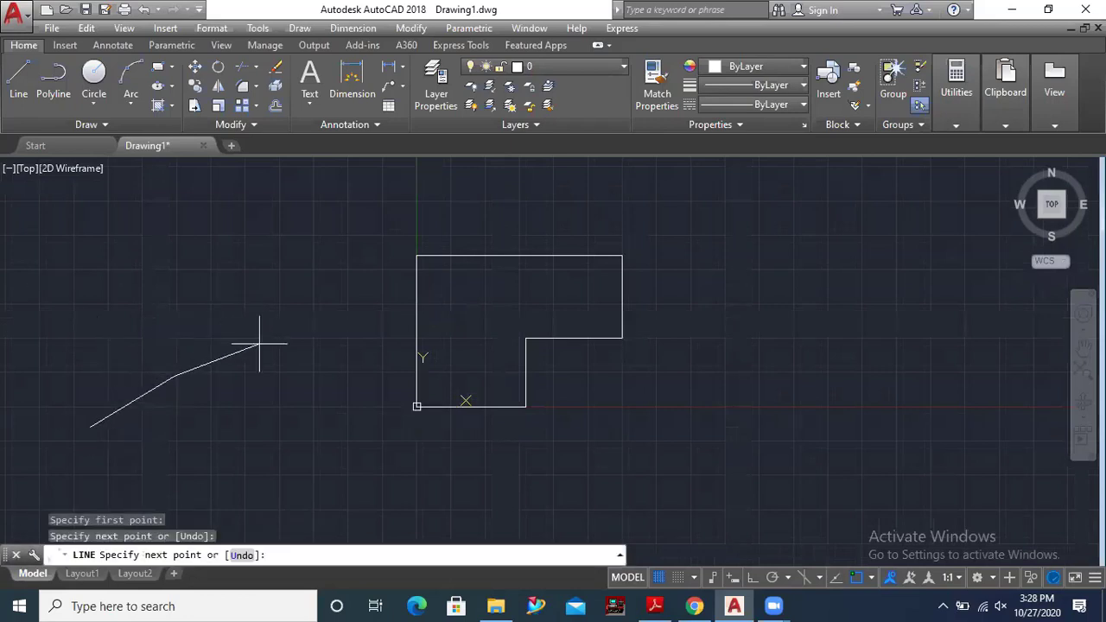
pyautogui.click(270, 378)
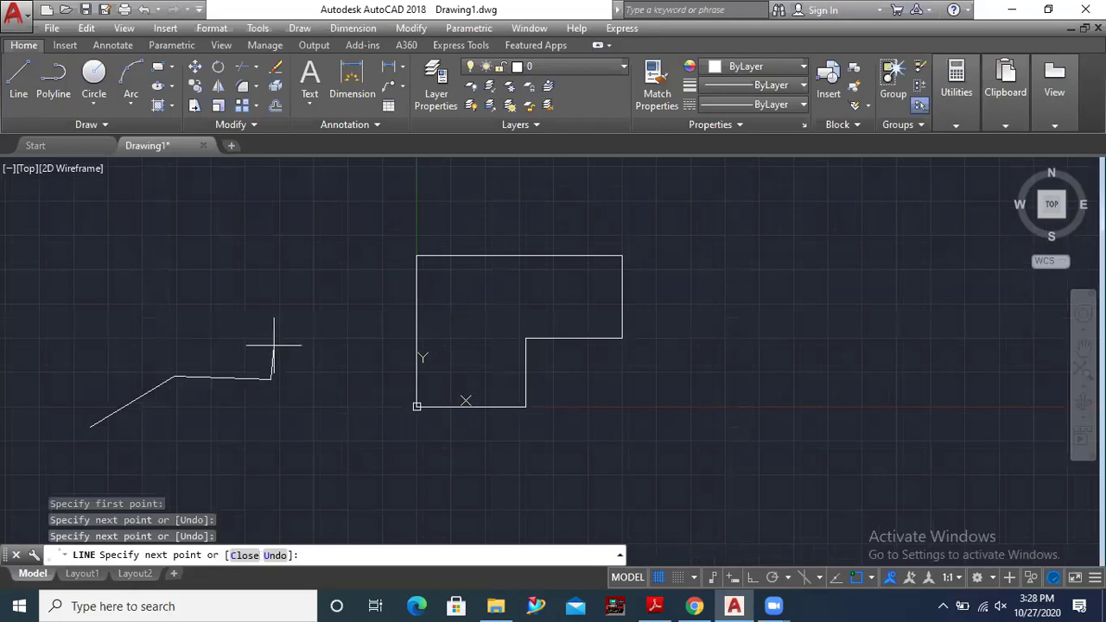
pyautogui.press('Return')
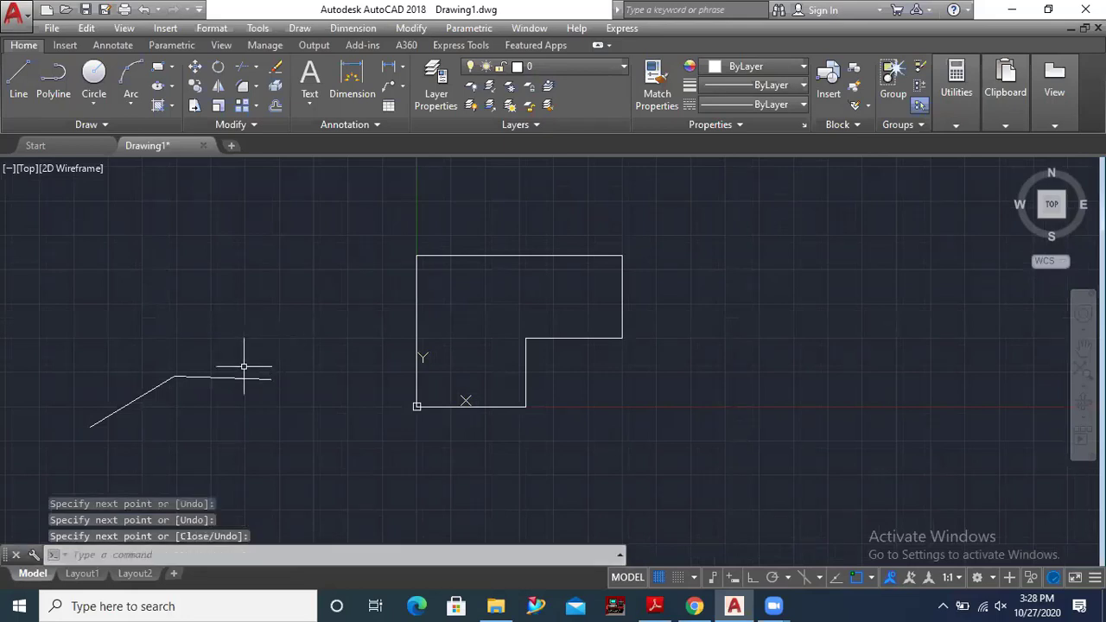
# Draw a triangle from the practice line's free endpoint with the Line command and its Close option
pyautogui.click(18, 79)
pyautogui.click(270, 378)
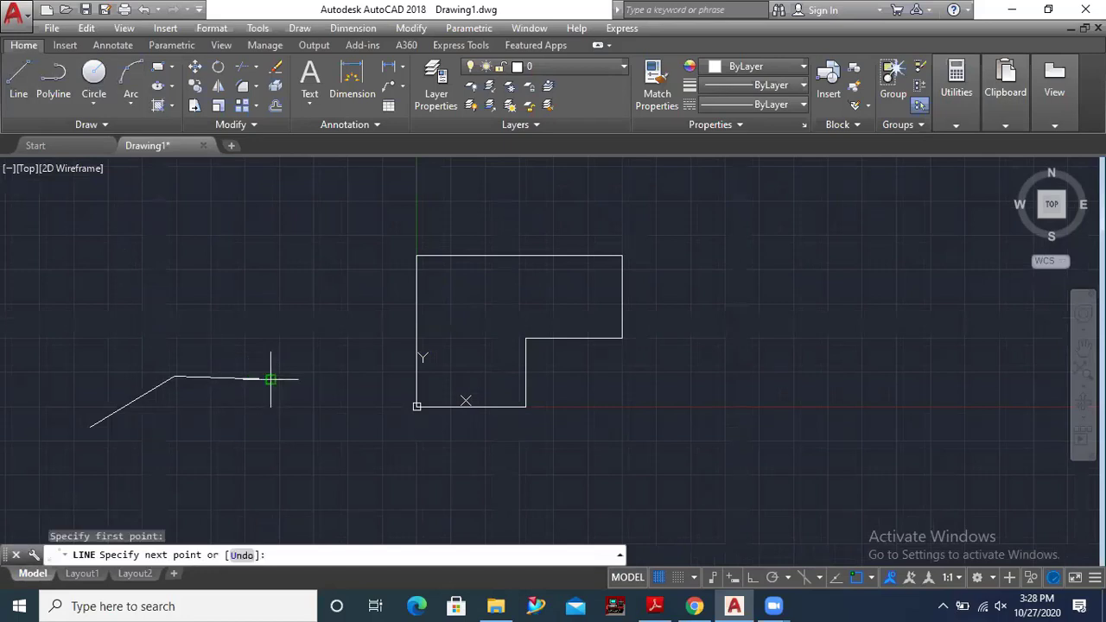
pyautogui.click(235, 251)
pyautogui.click(119, 246)
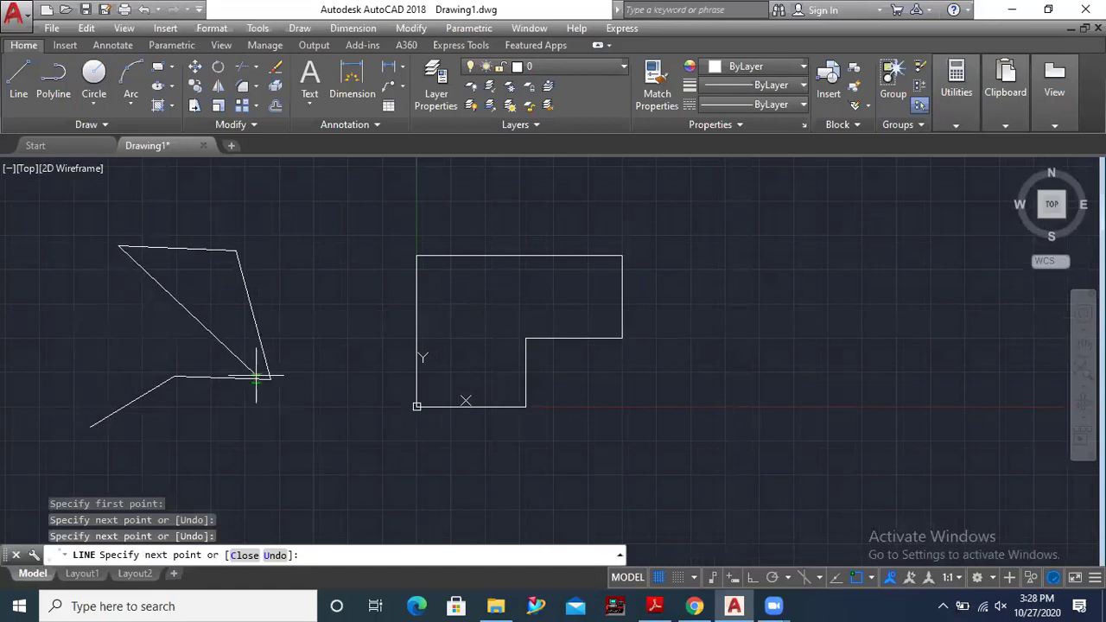
pyautogui.click(242, 556)
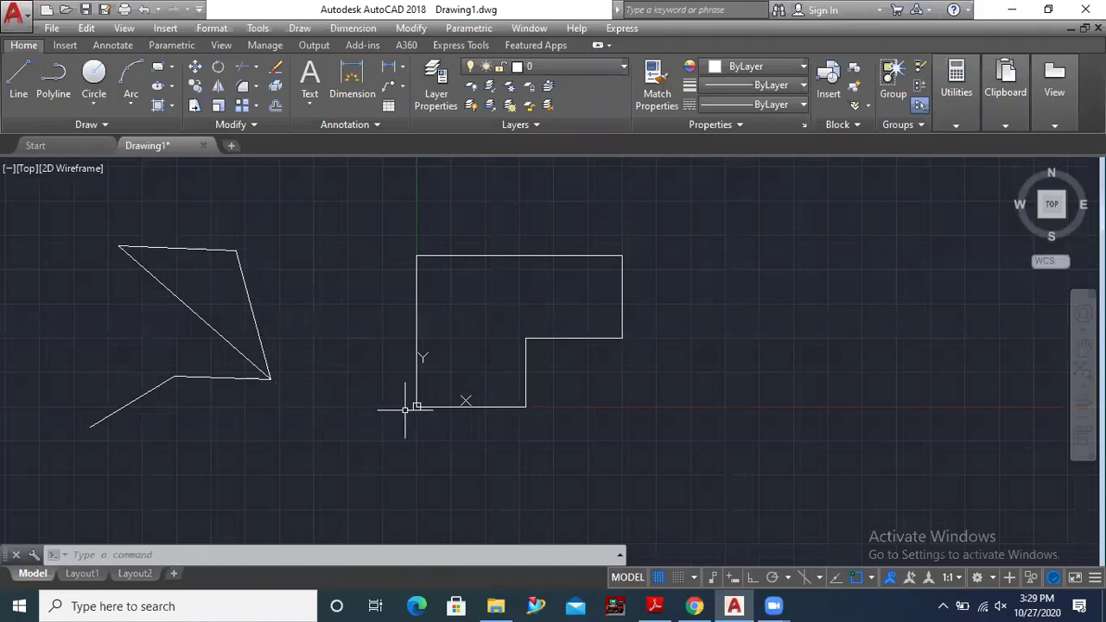
# Delete the practice line and triangle beside the L-shape
pyautogui.click(311, 216)
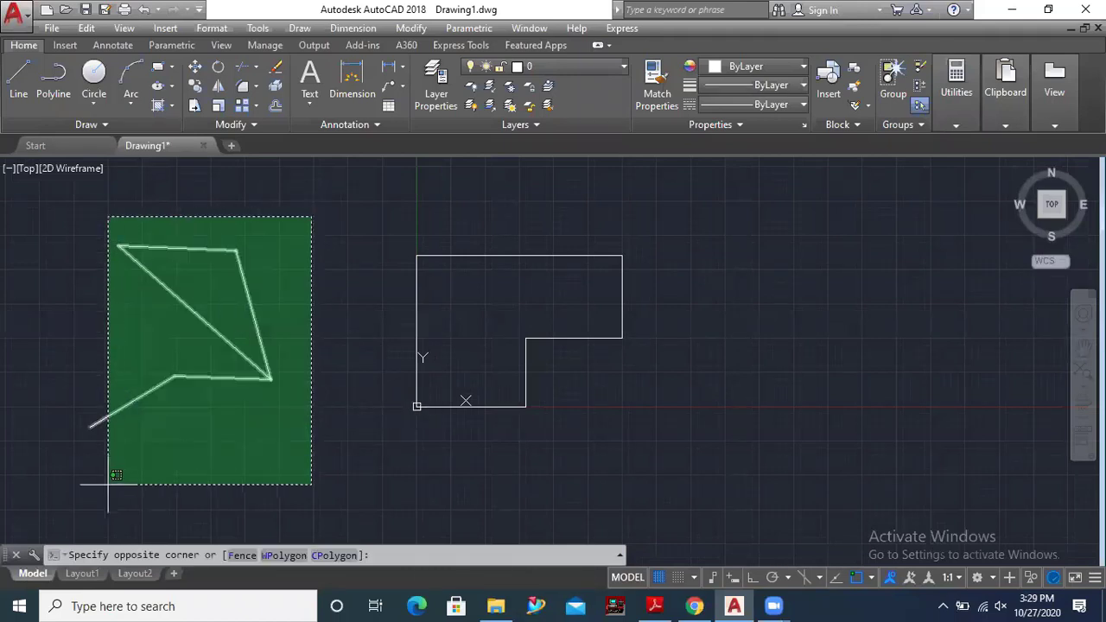
pyautogui.click(81, 478)
pyautogui.press('Delete')
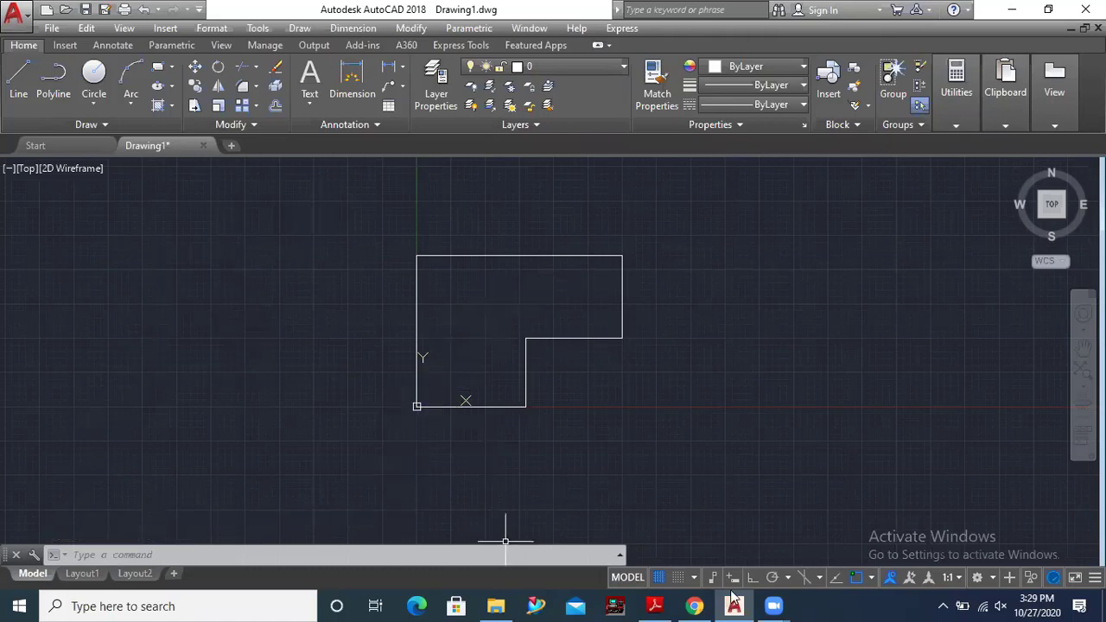
# Switch to Adobe Reader, mark the lower-left corner in red, and label the right edge's lower end 0,0 and upper end 0,30
pyautogui.click(654, 606)
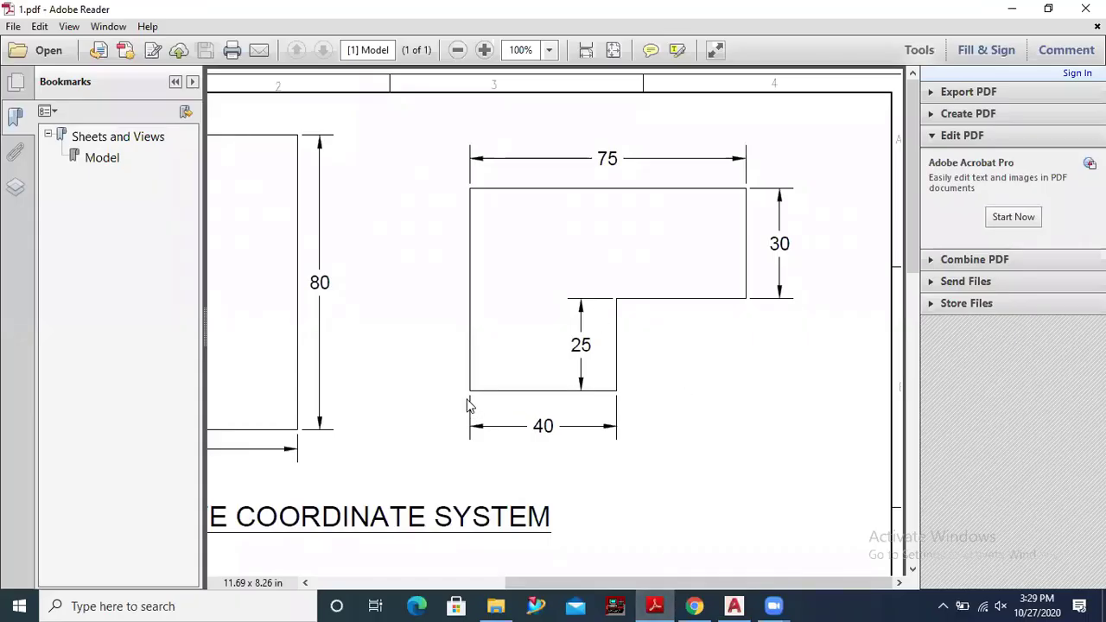
pyautogui.click(507, 37)
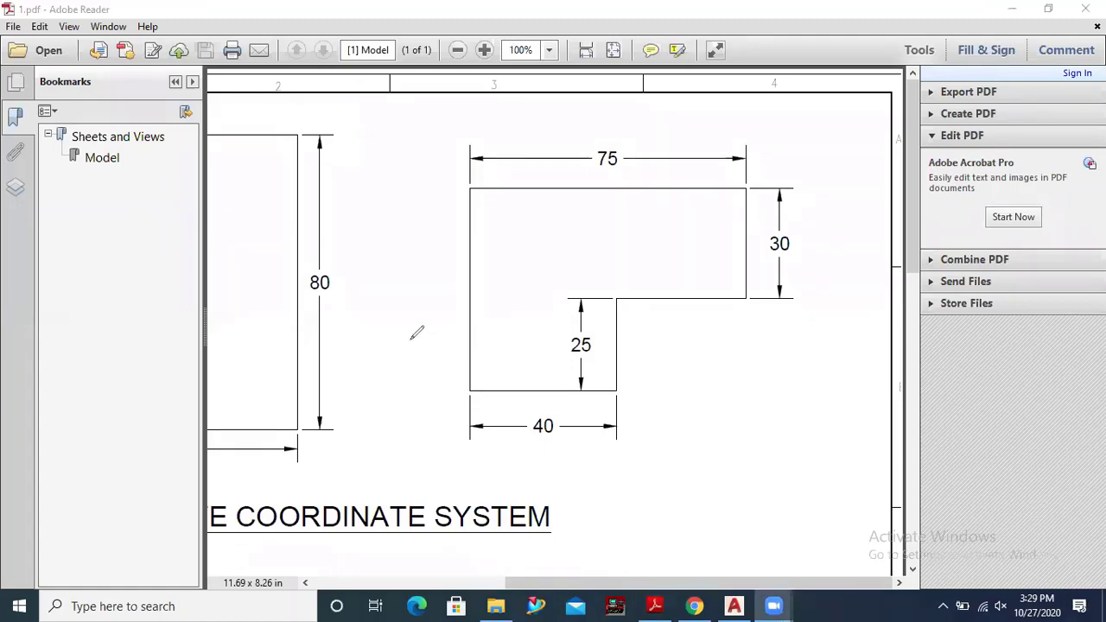
pyautogui.moveTo(474, 383); pyautogui.dragTo(472, 389)
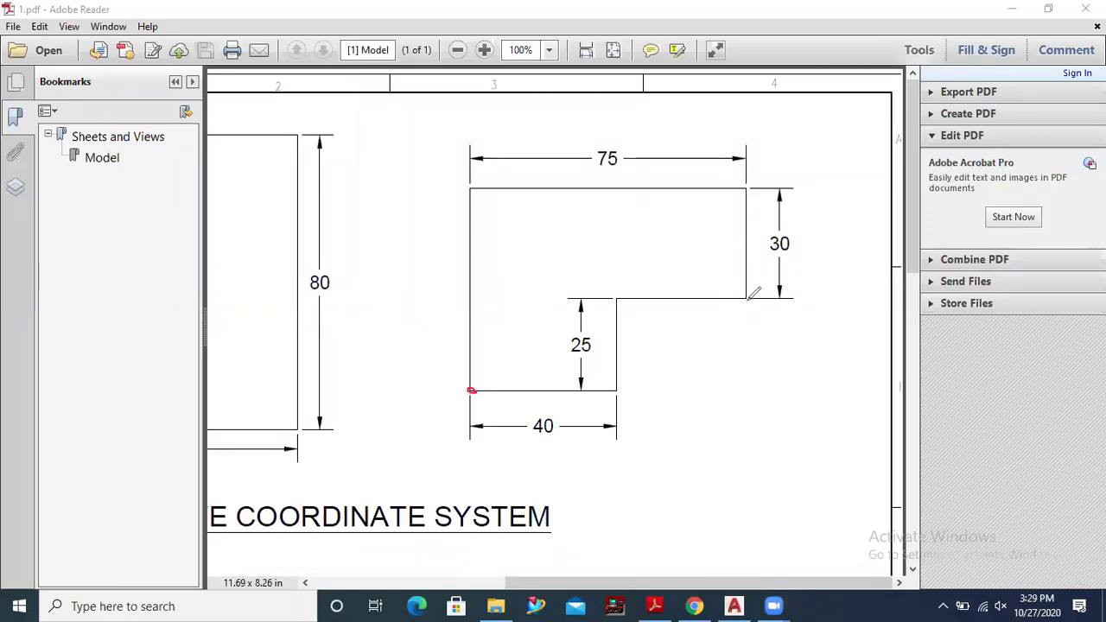
pyautogui.moveTo(748, 297); pyautogui.dragTo(747, 296)
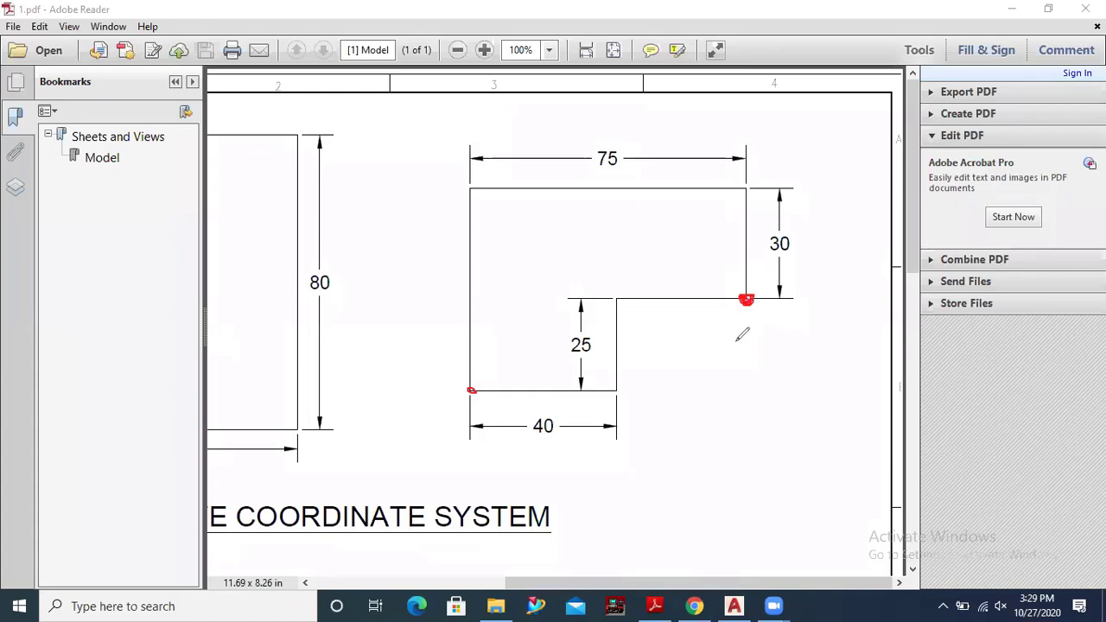
pyautogui.moveTo(740, 319)
pyautogui.mouseDown()
pyautogui.moveTo(754, 346)
pyautogui.moveTo(769, 328)
pyautogui.mouseUp()
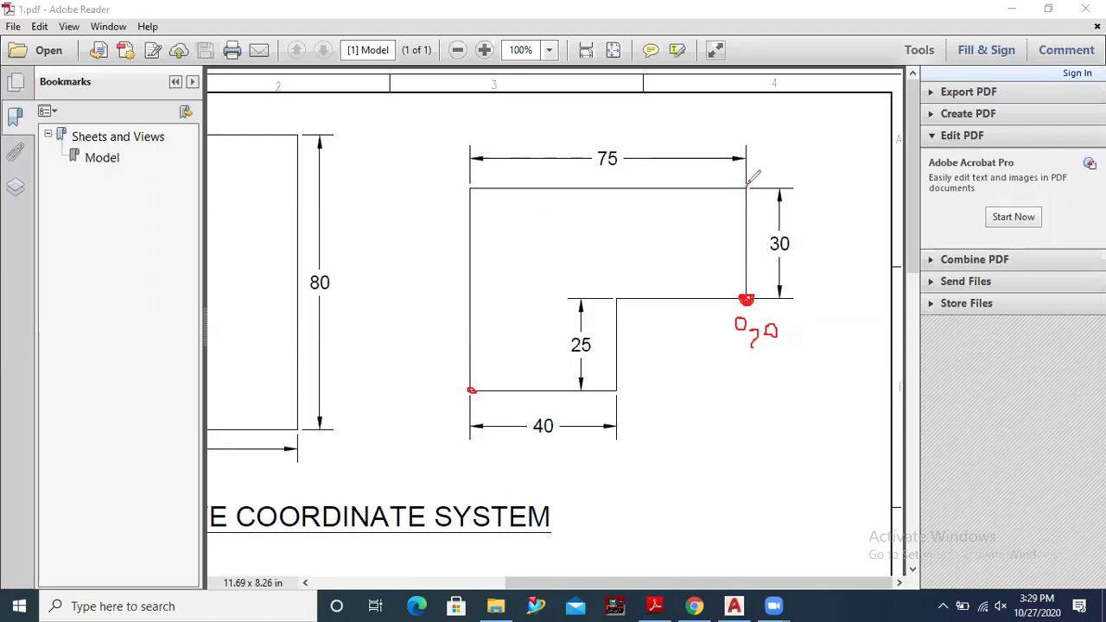
pyautogui.moveTo(749, 184)
pyautogui.mouseDown()
pyautogui.moveTo(785, 155)
pyautogui.moveTo(804, 176)
pyautogui.moveTo(797, 183)
pyautogui.moveTo(819, 184)
pyautogui.moveTo(812, 173)
pyautogui.mouseUp()
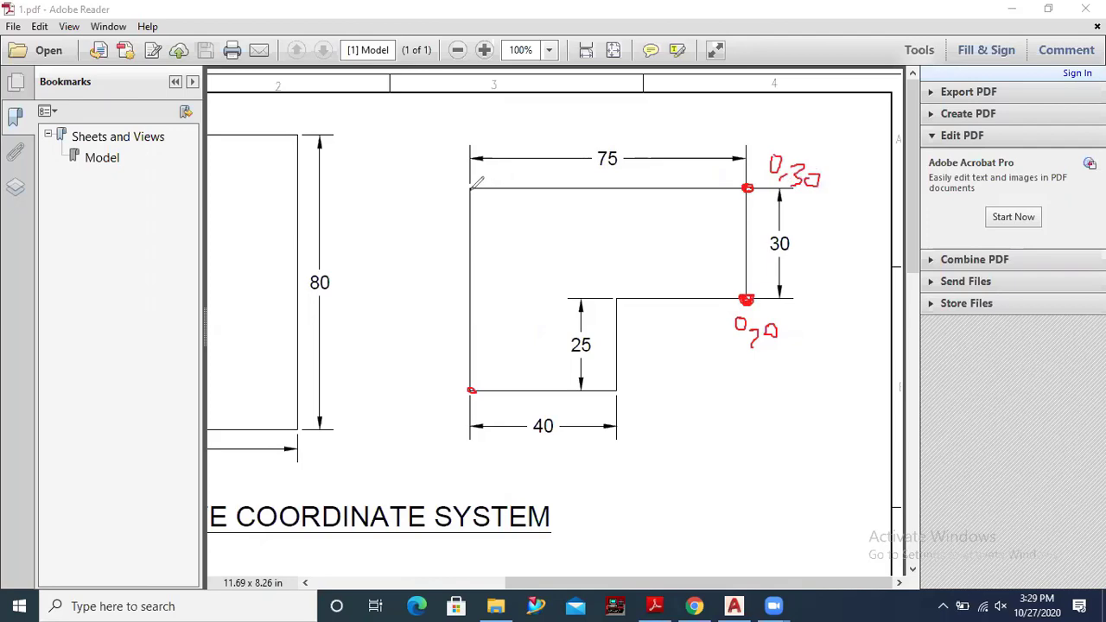
# Mark the L-shape's upper-left corner in red and label it -75,30
pyautogui.moveTo(472, 183); pyautogui.dragTo(470, 192)
pyautogui.moveTo(347, 189); pyautogui.dragTo(361, 185)
pyautogui.moveTo(357, 180)
pyautogui.mouseDown()
pyautogui.moveTo(370, 180)
pyautogui.moveTo(370, 200)
pyautogui.moveTo(391, 195)
pyautogui.moveTo(375, 206)
pyautogui.moveTo(392, 180)
pyautogui.mouseUp()
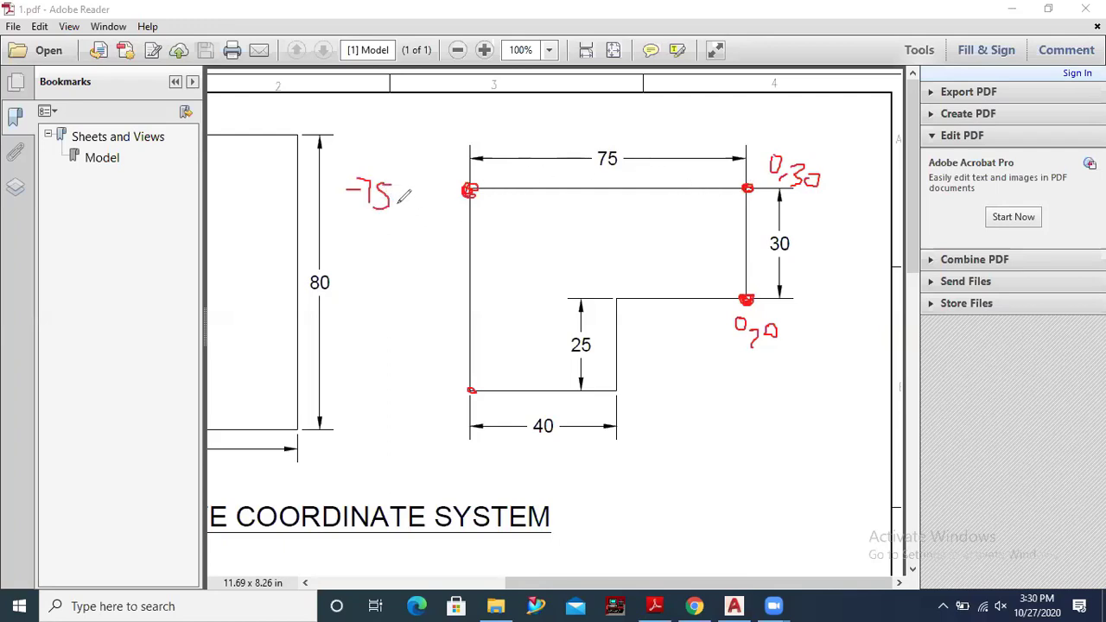
pyautogui.moveTo(395, 205); pyautogui.dragTo(394, 223)
pyautogui.moveTo(411, 199)
pyautogui.mouseDown()
pyautogui.moveTo(431, 208)
pyautogui.moveTo(415, 223)
pyautogui.moveTo(436, 222)
pyautogui.moveTo(432, 207)
pyautogui.mouseUp()
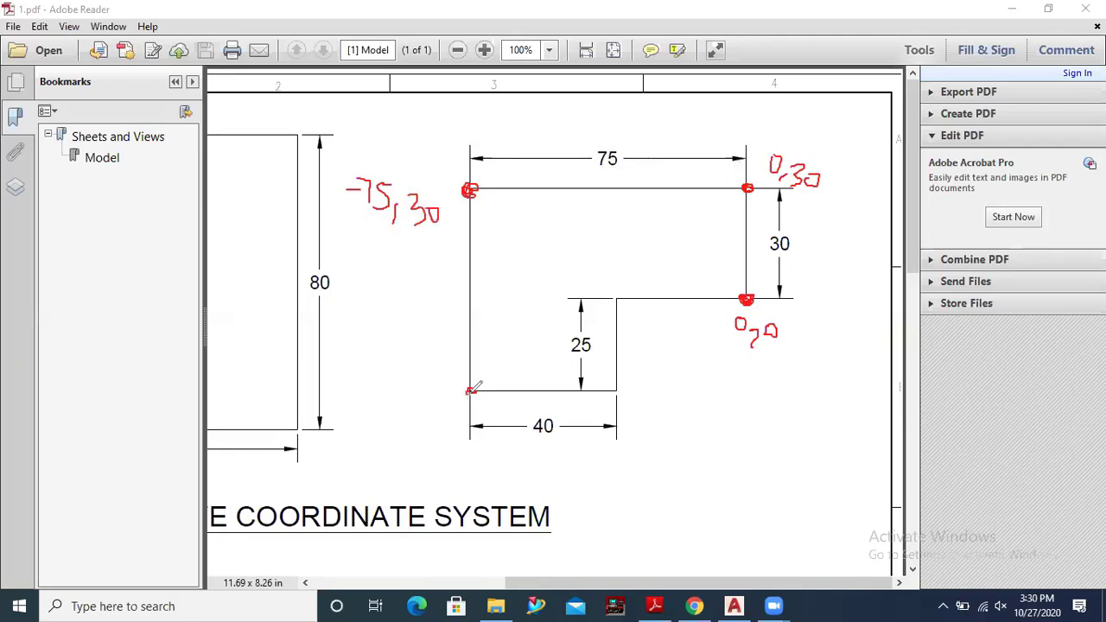
# Mark the L-shape's lower-left corner, label it -75,-25 in red, and clear all the marks
pyautogui.moveTo(471, 390)
pyautogui.mouseDown()
pyautogui.moveTo(476, 380)
pyautogui.moveTo(480, 393)
pyautogui.moveTo(474, 377)
pyautogui.moveTo(492, 385)
pyautogui.moveTo(473, 384)
pyautogui.mouseUp()
pyautogui.moveTo(351, 386)
pyautogui.mouseDown()
pyautogui.moveTo(405, 405)
pyautogui.moveTo(402, 419)
pyautogui.mouseUp()
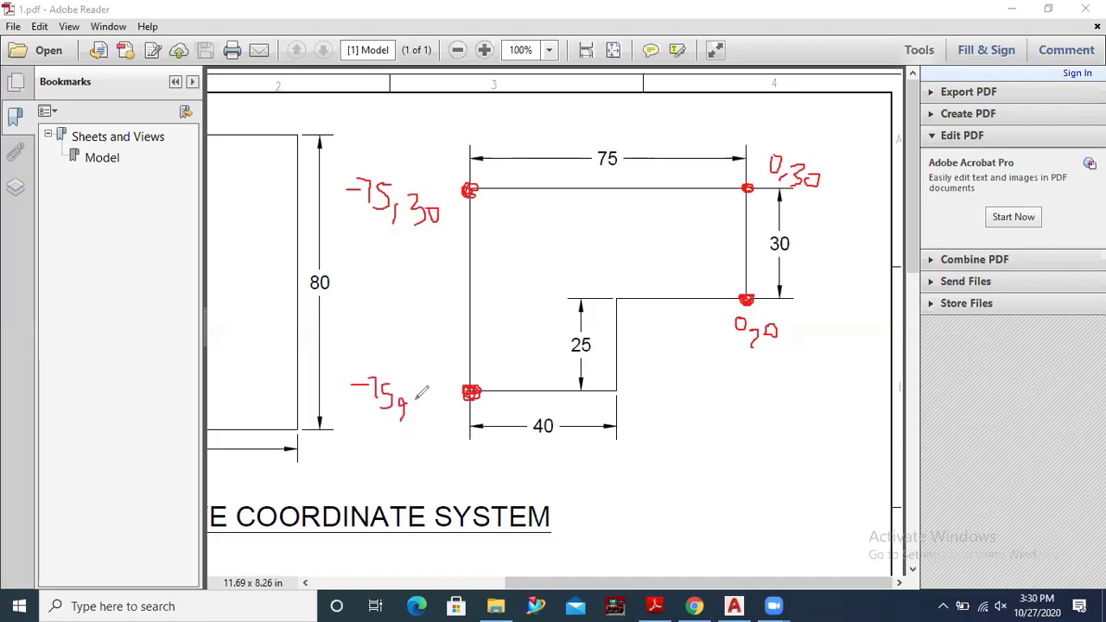
pyautogui.moveTo(416, 400)
pyautogui.mouseDown()
pyautogui.moveTo(429, 415)
pyautogui.moveTo(443, 407)
pyautogui.moveTo(442, 419)
pyautogui.mouseUp()
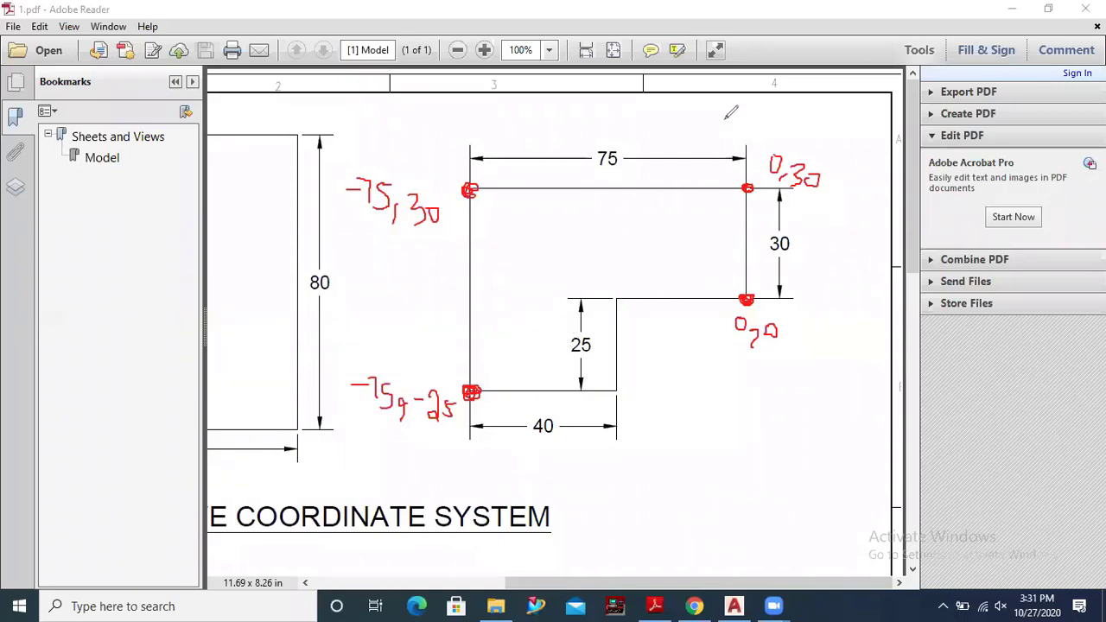
pyautogui.press('e')
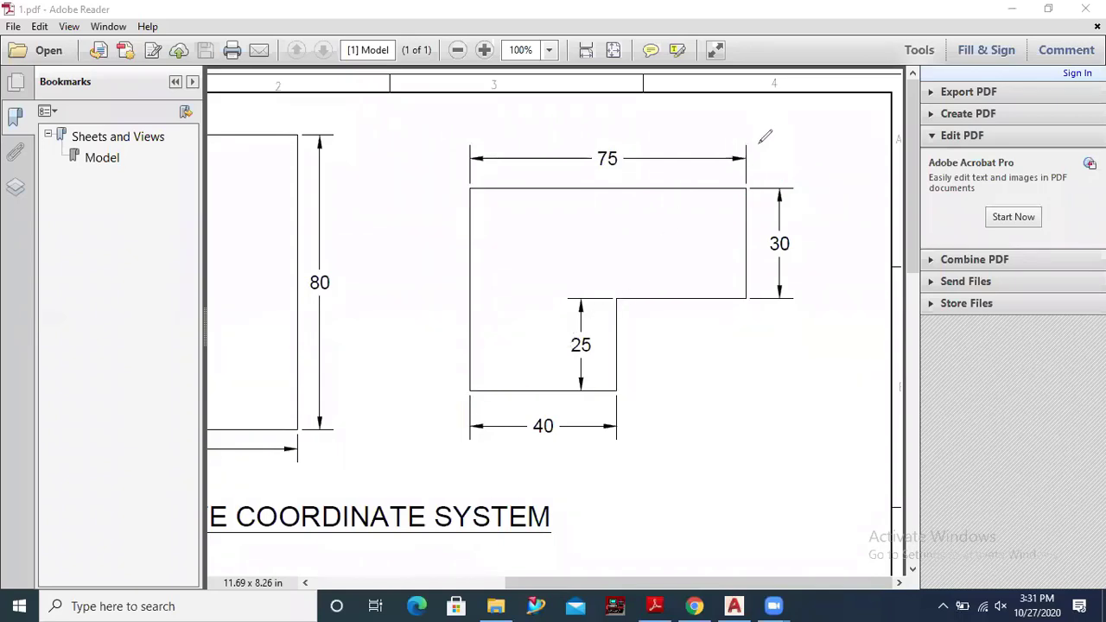
# Switch to AutoCAD and add a linear dimension below the L-shape's bottom edge
pyautogui.press('Escape')
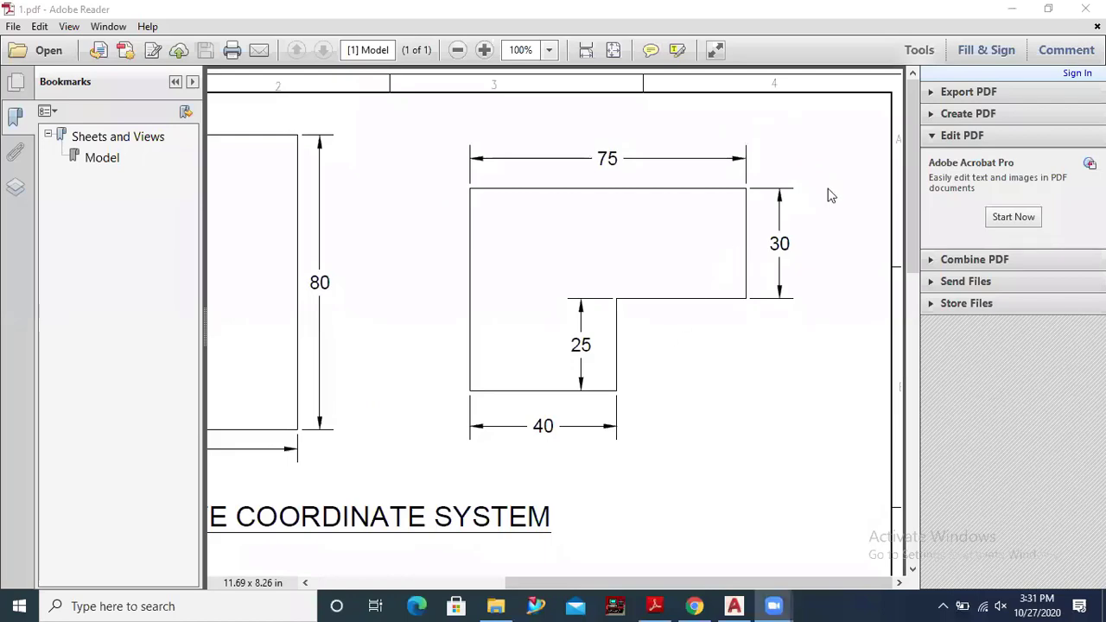
pyautogui.scroll(-1, 714, 214)
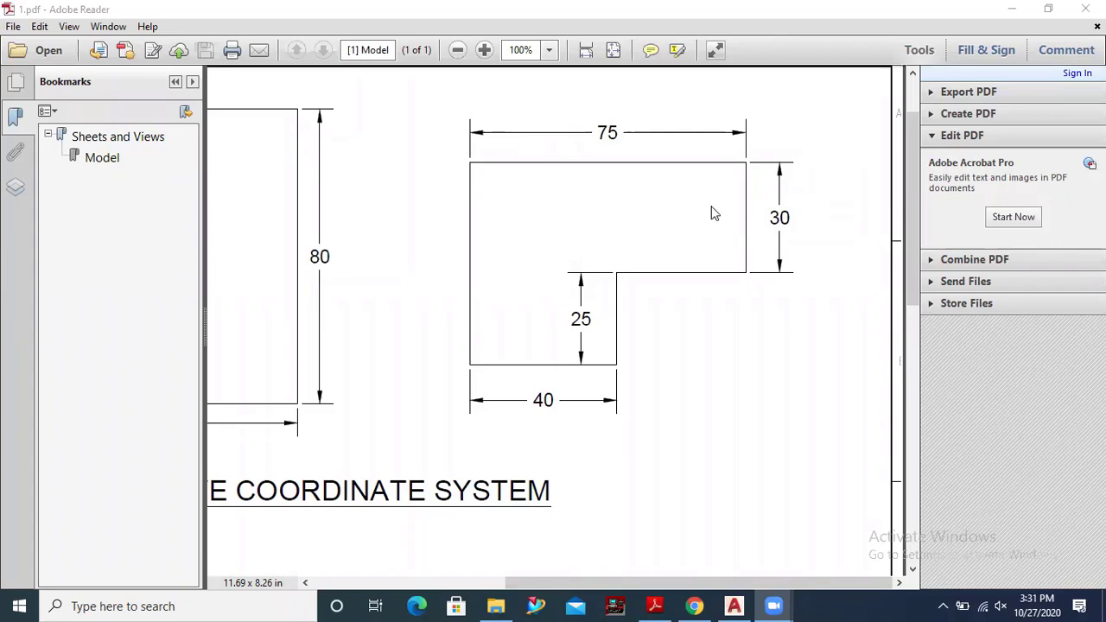
pyautogui.scroll(1, 714, 214)
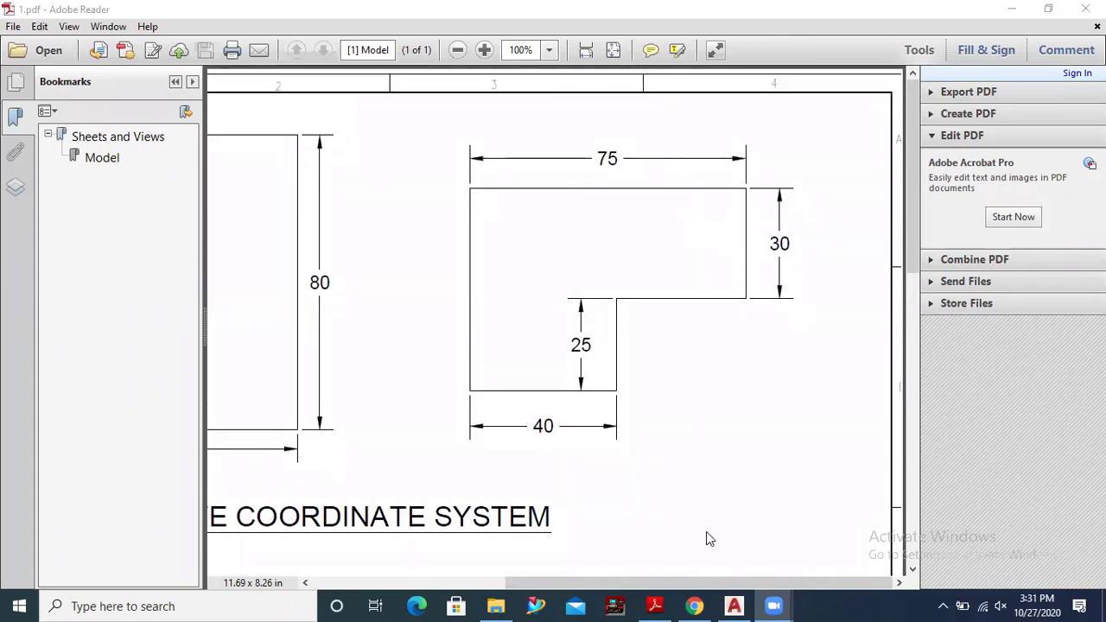
pyautogui.click(733, 605)
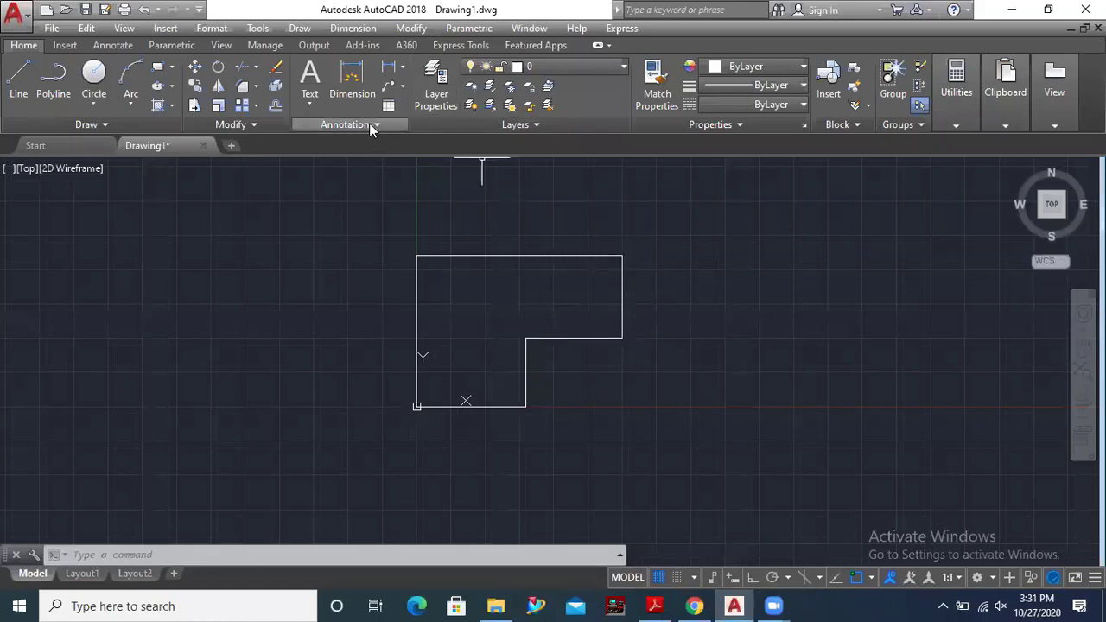
pyautogui.click(388, 75)
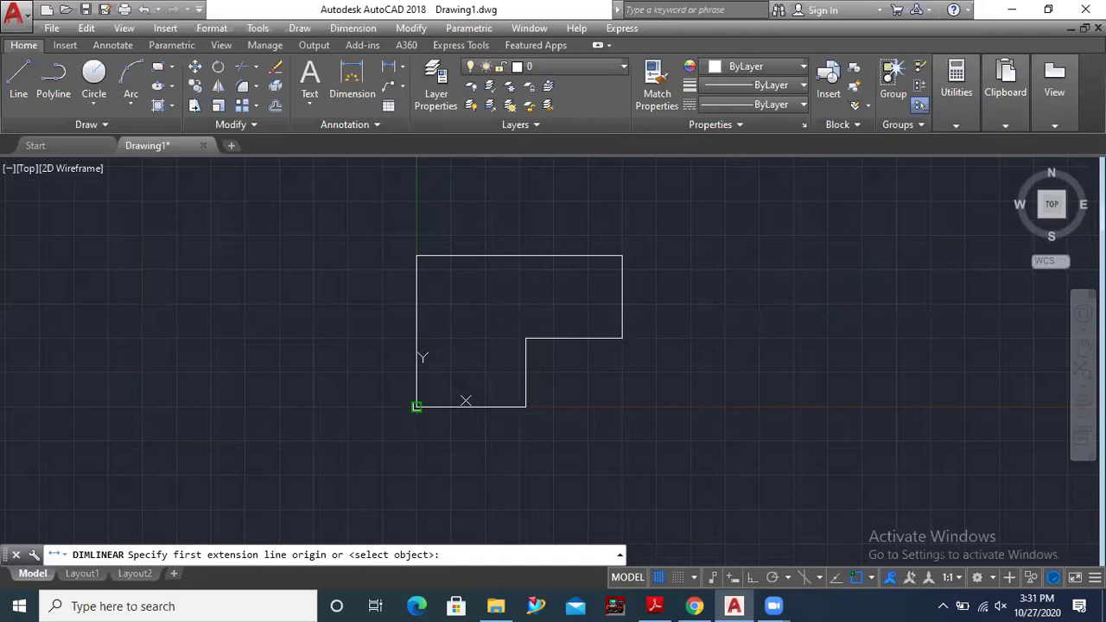
pyautogui.click(417, 406)
pyautogui.click(526, 407)
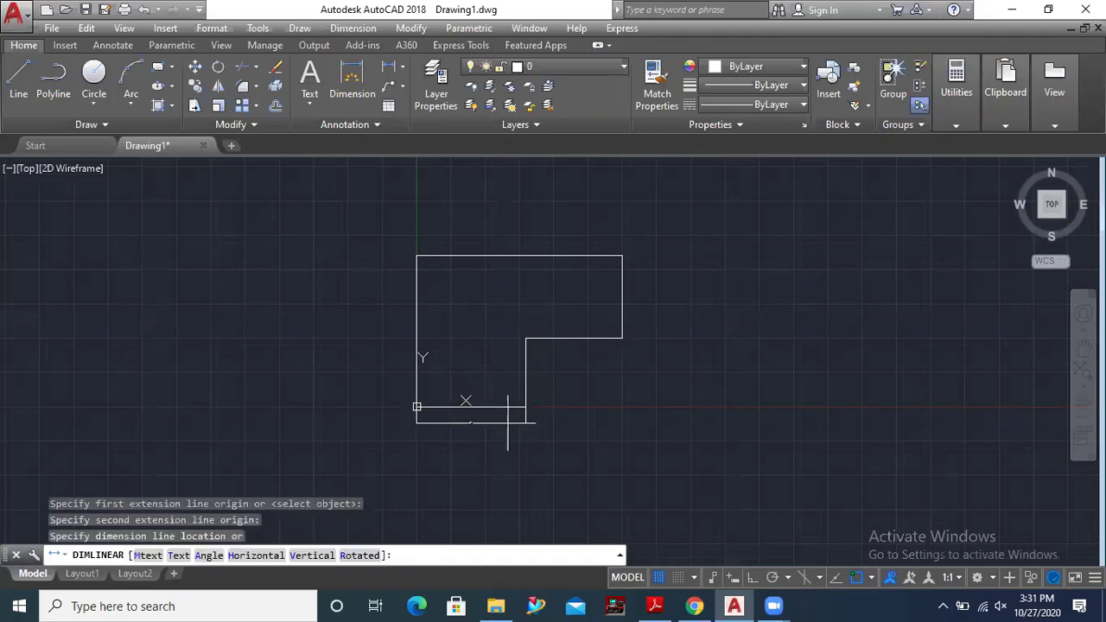
pyautogui.click(486, 424)
pyautogui.scroll(2, 464, 431)
pyautogui.scroll(6, 496, 398)
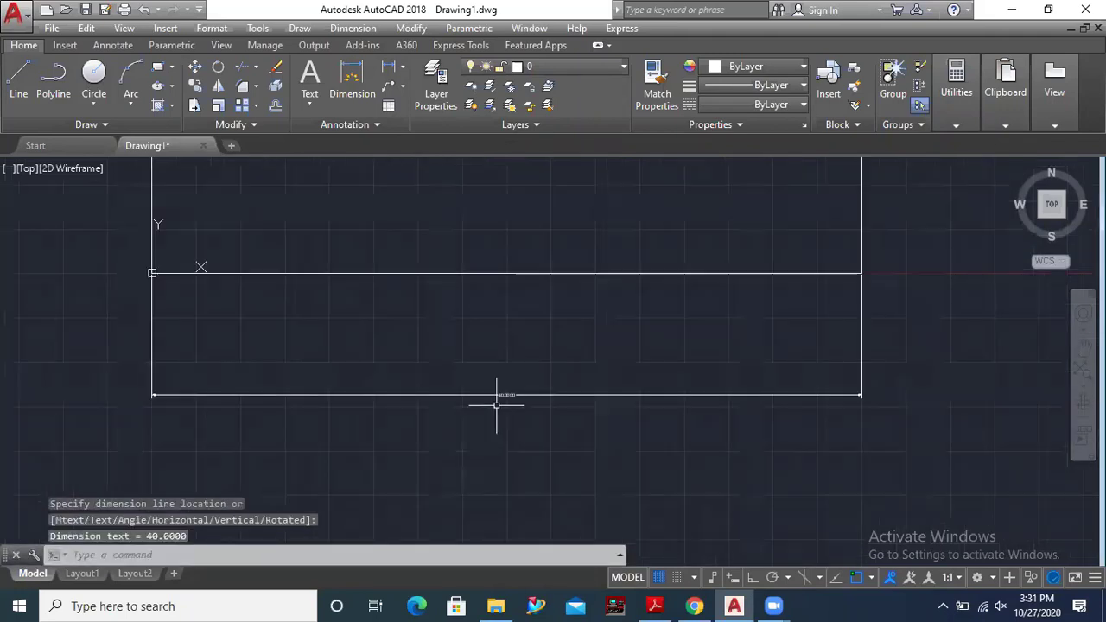
pyautogui.scroll(-4, 503, 394)
pyautogui.scroll(-2, 504, 394)
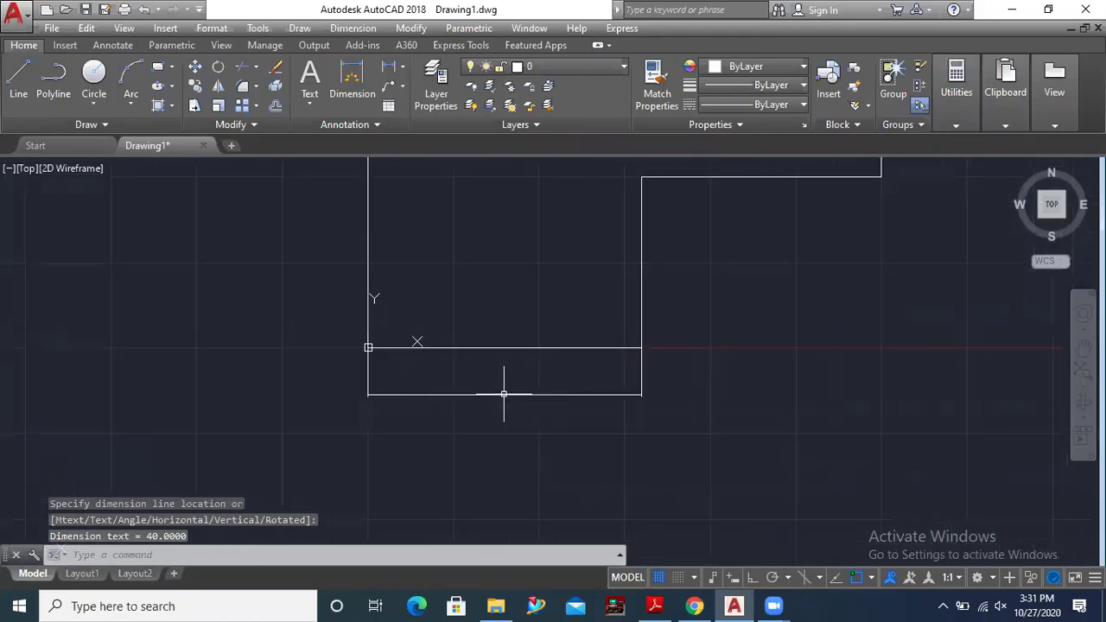
# Open the Standard dimension style for modification and set its text height to 4
pyautogui.write('d')
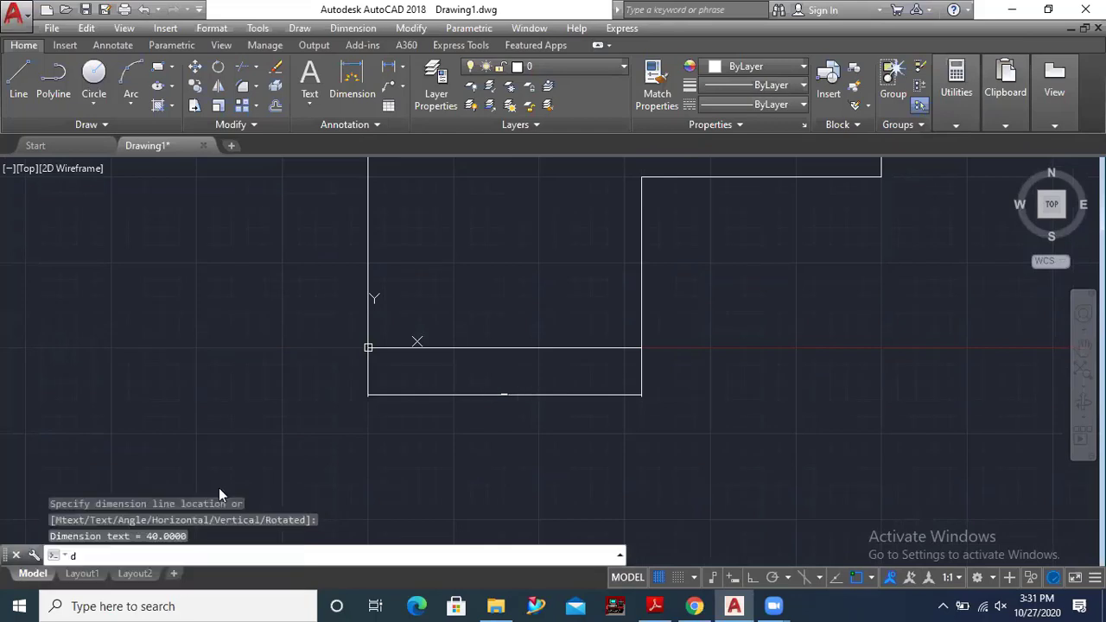
pyautogui.press('Return')
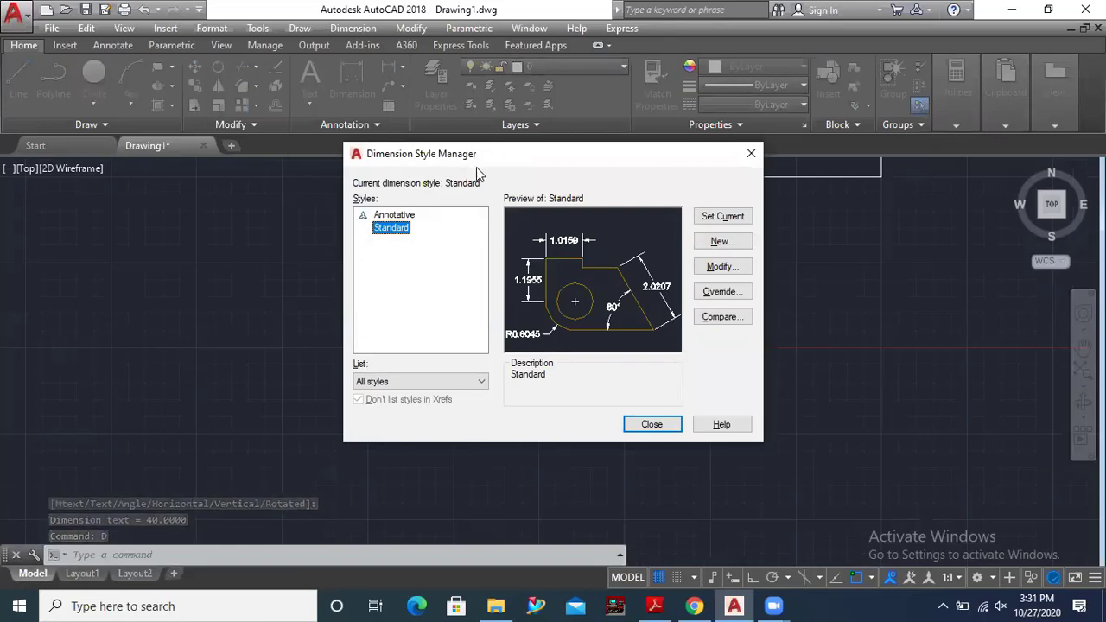
pyautogui.click(722, 267)
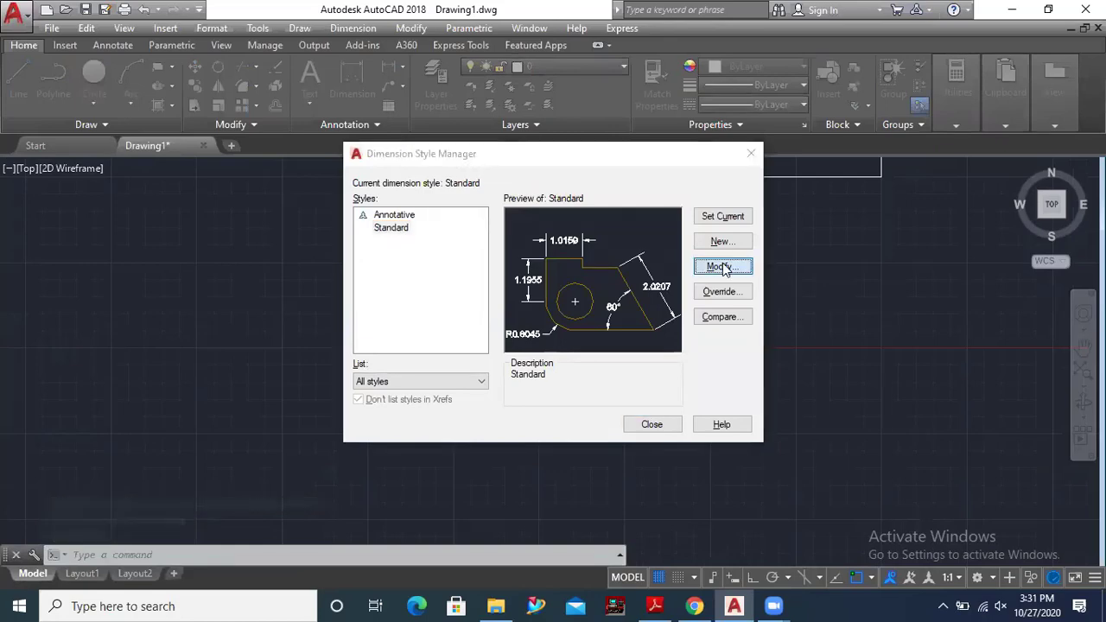
pyautogui.click(722, 267)
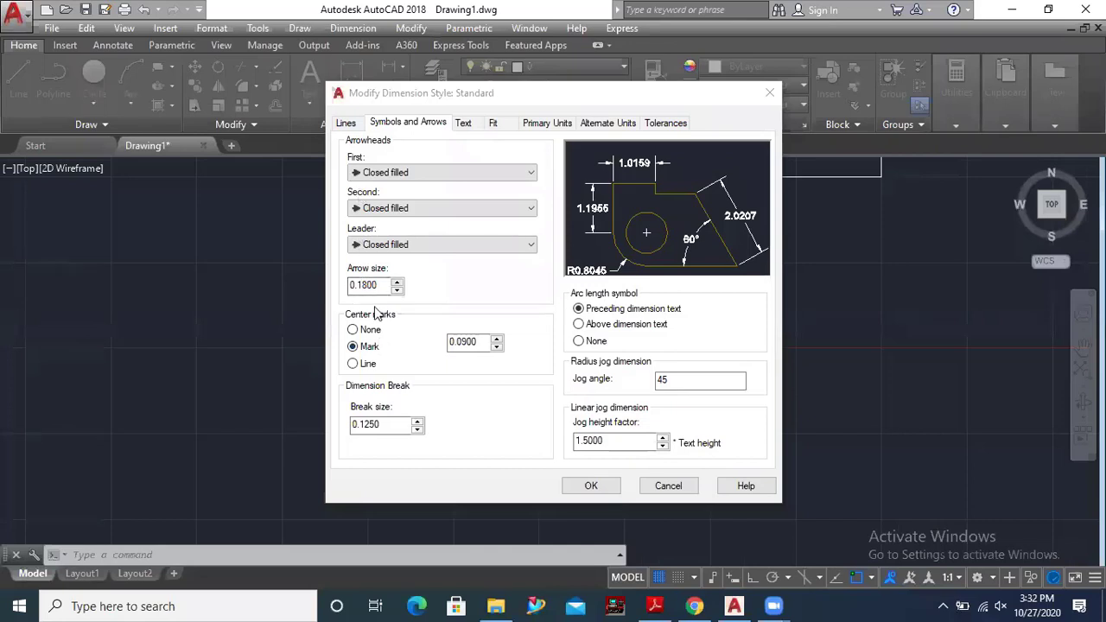
pyautogui.click(463, 123)
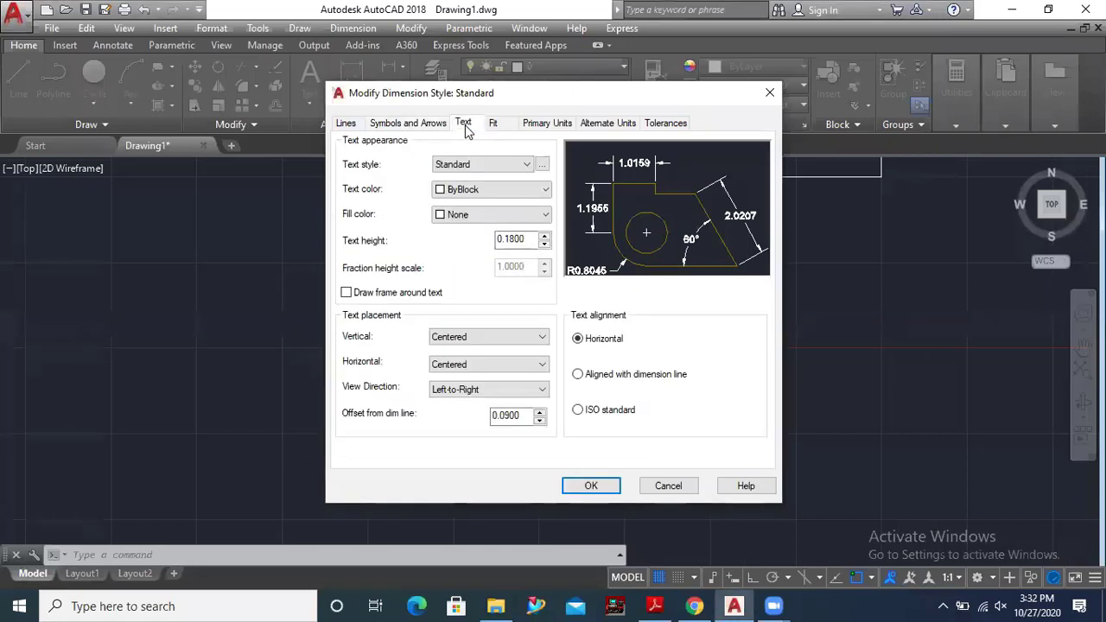
pyautogui.doubleClick(510, 240)
pyautogui.write('4')
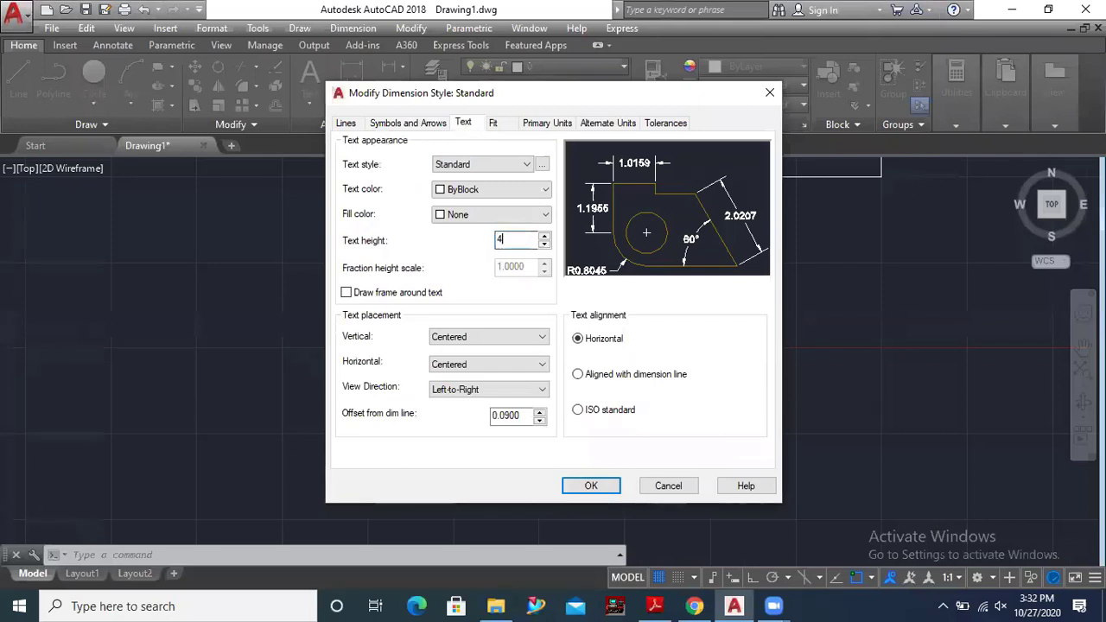
# Set the Standard dimension style's arrow size to 4
pyautogui.click(425, 126)
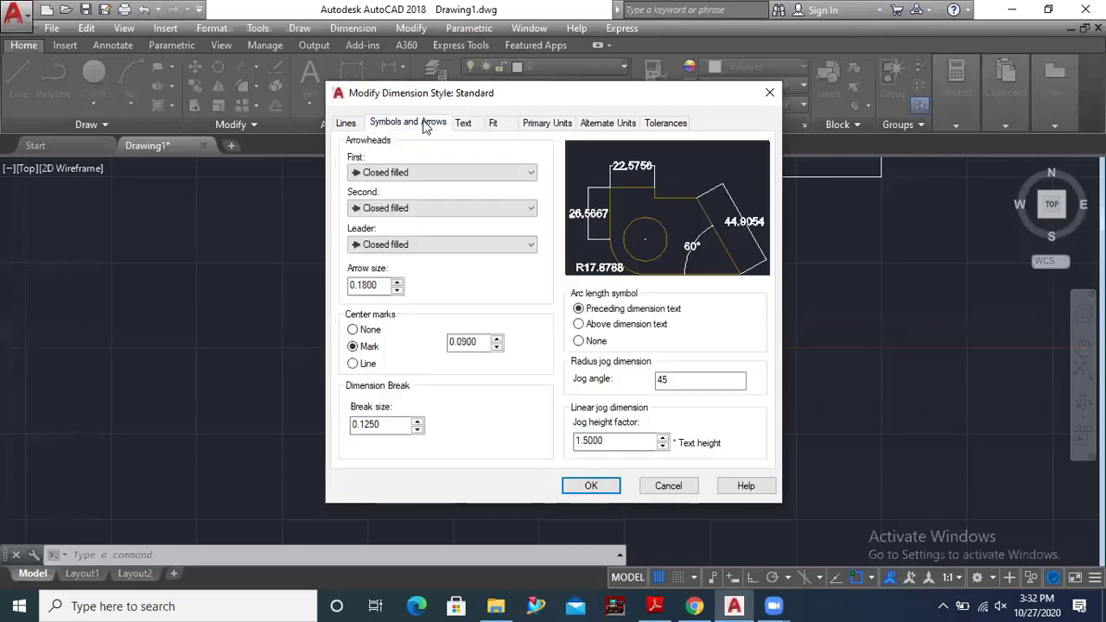
pyautogui.click(378, 284)
pyautogui.moveTo(378, 284); pyautogui.dragTo(343, 286)
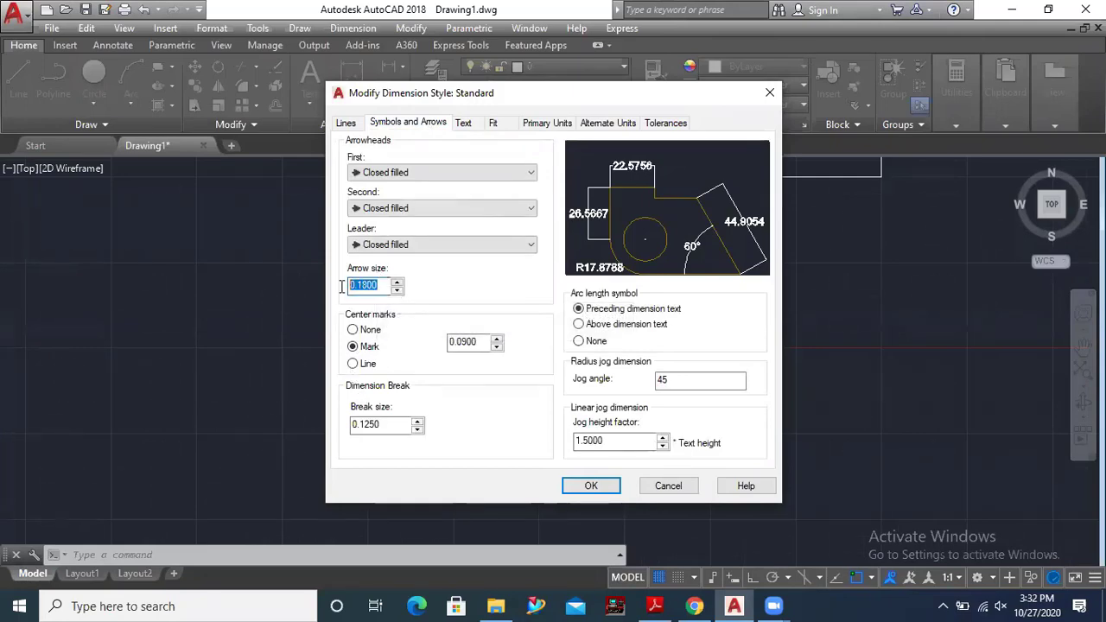
pyautogui.write('4')
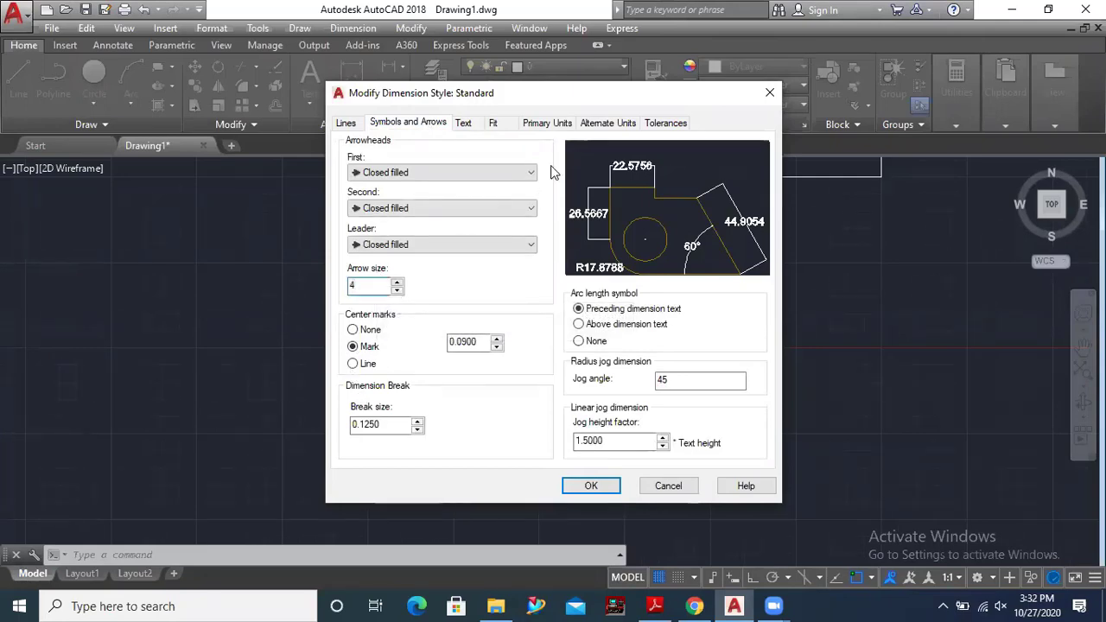
# Set the linear dimension precision to 0.00 in the primary units, and apply the Standard style changes
pyautogui.click(550, 126)
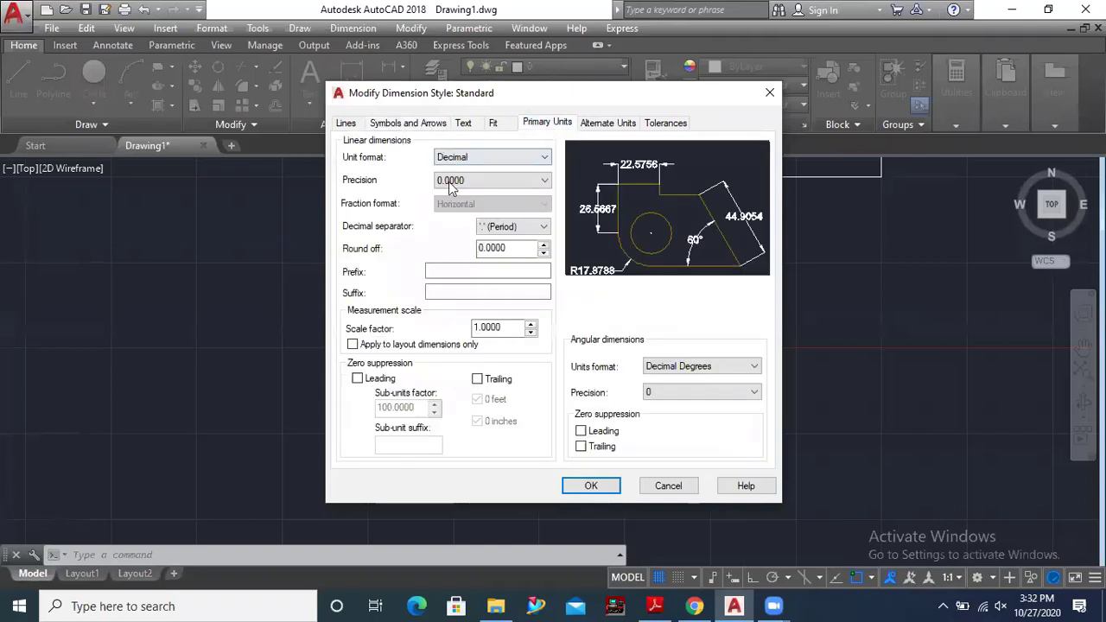
pyautogui.click(488, 180)
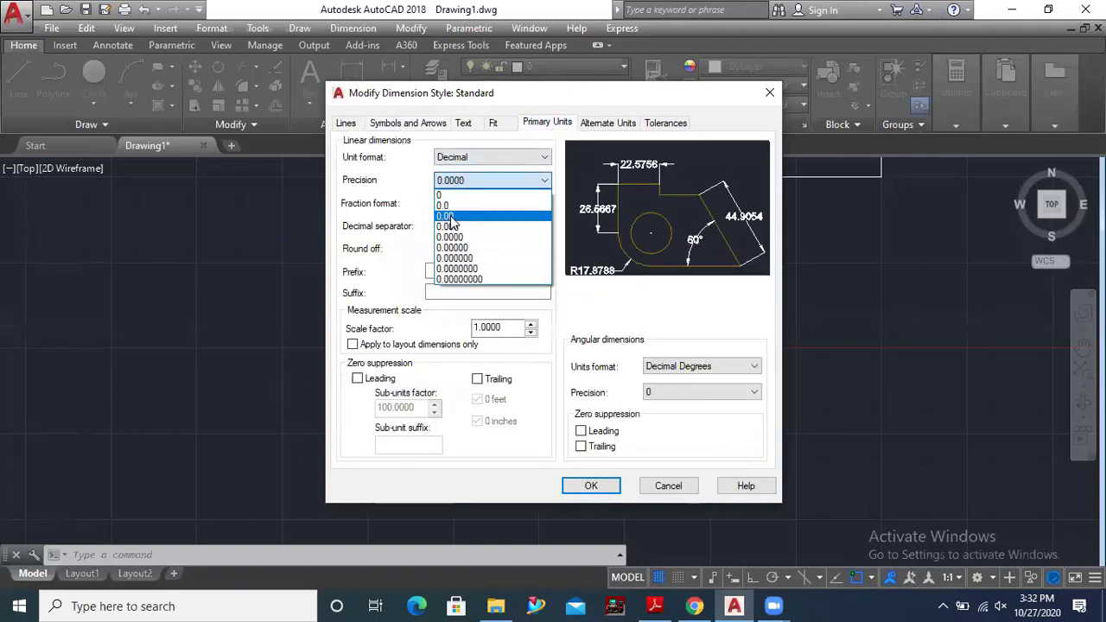
pyautogui.click(451, 216)
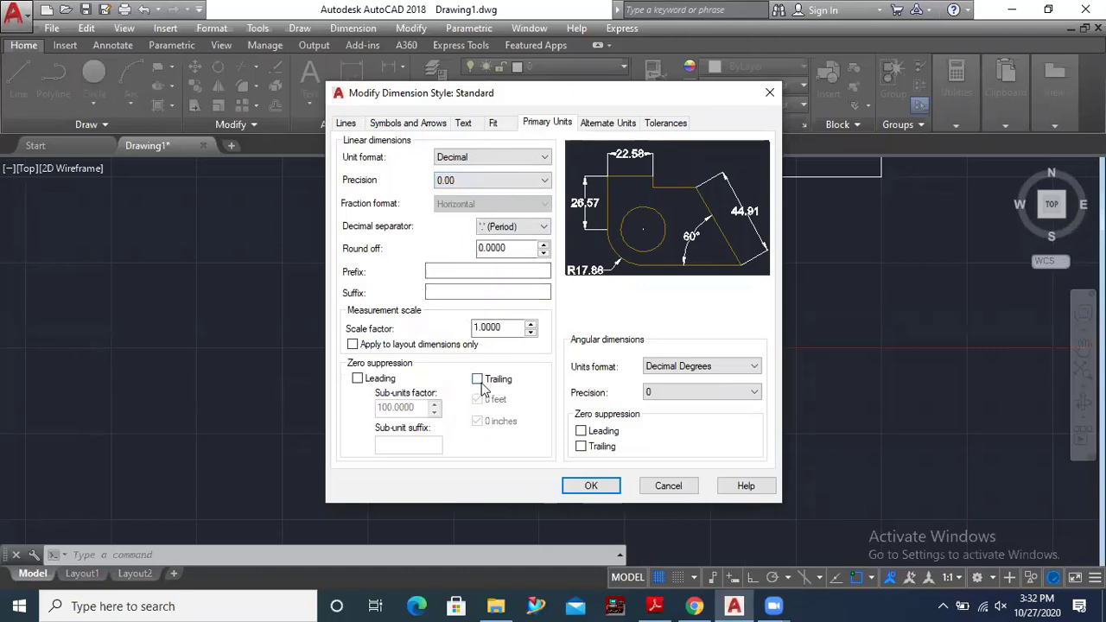
pyautogui.click(587, 486)
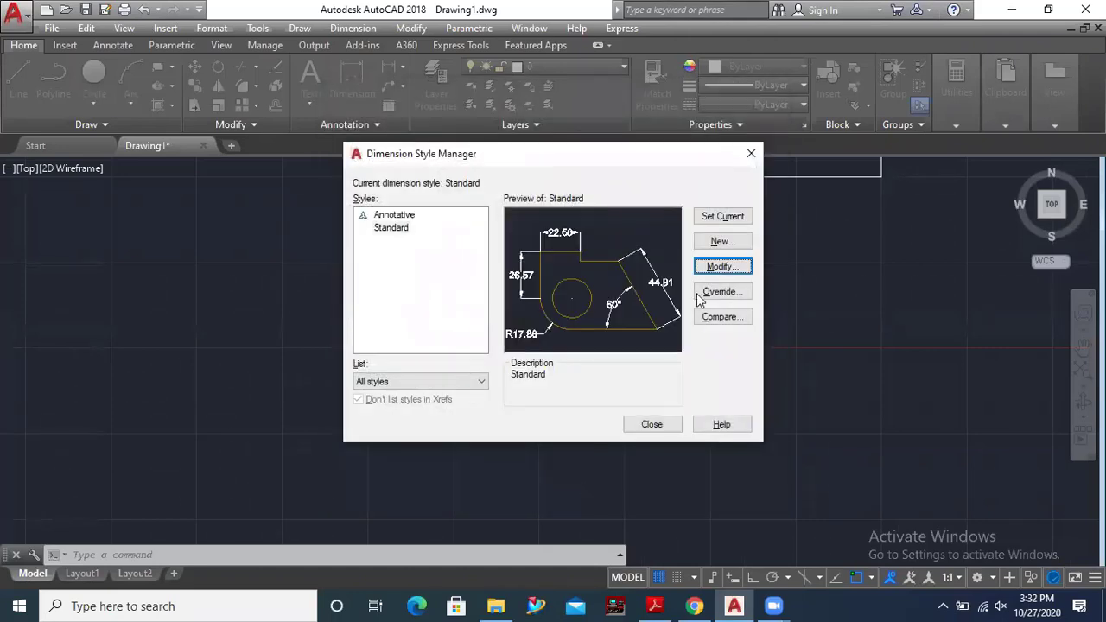
pyautogui.click(656, 428)
pyautogui.scroll(-4, 458, 395)
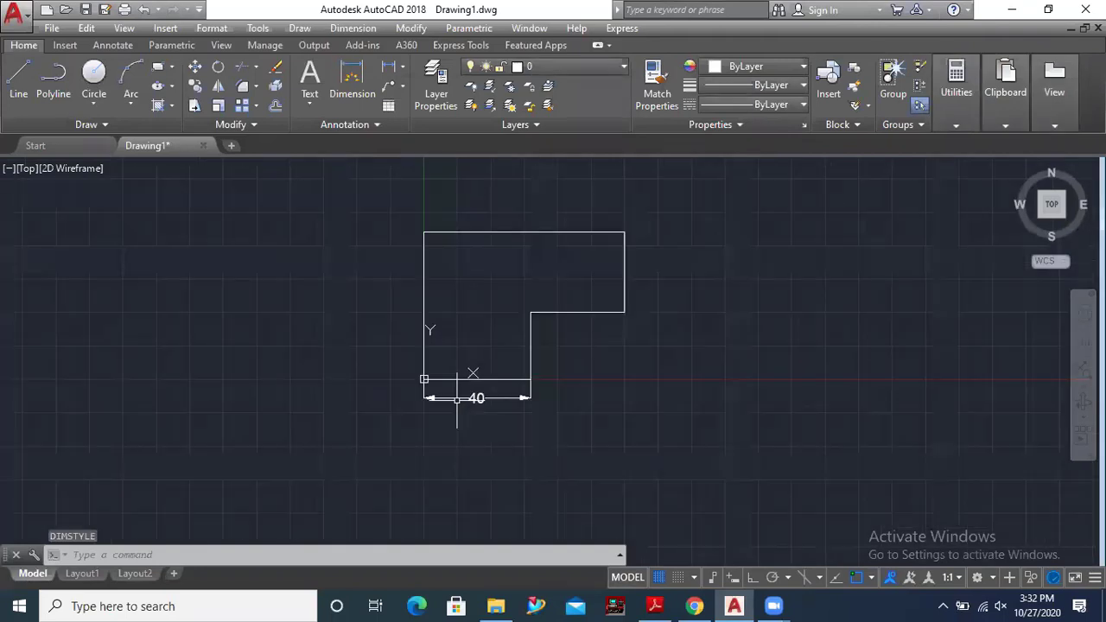
pyautogui.scroll(2, 466, 326)
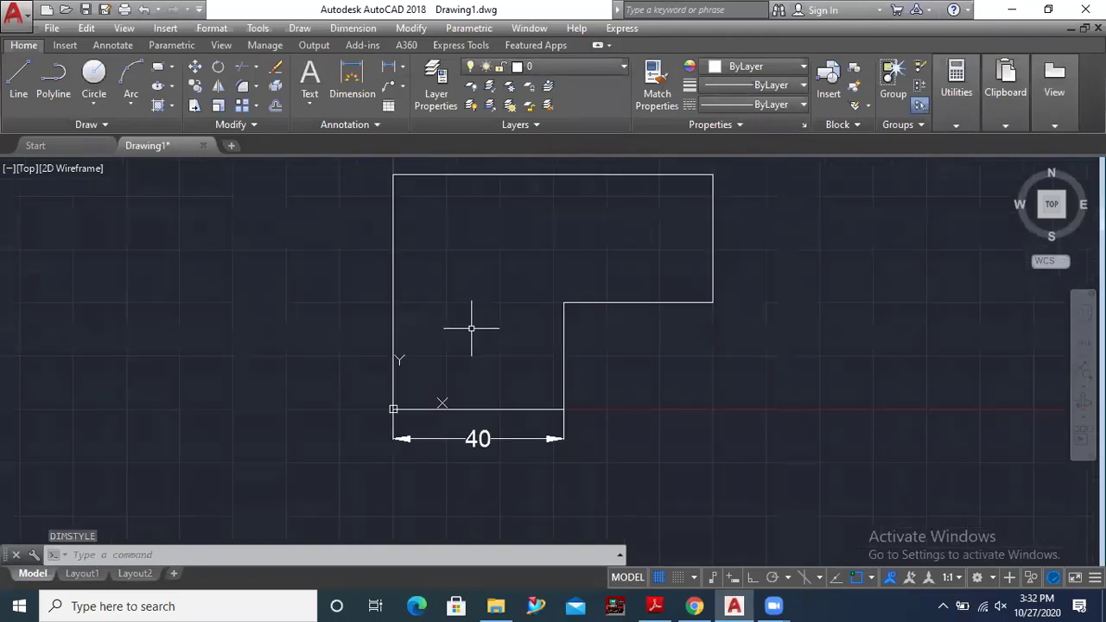
pyautogui.scroll(-2, 473, 344)
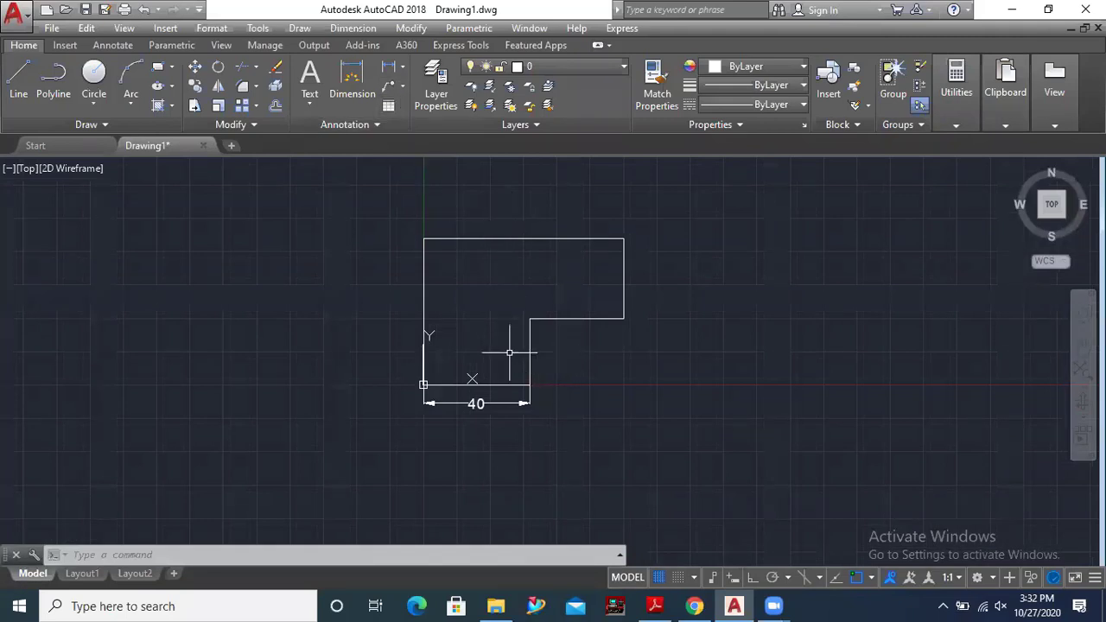
# Add a linear dimension to the L-shape's short lower vertical edge by selecting that edge, and place it inside the shape
pyautogui.click(368, 79)
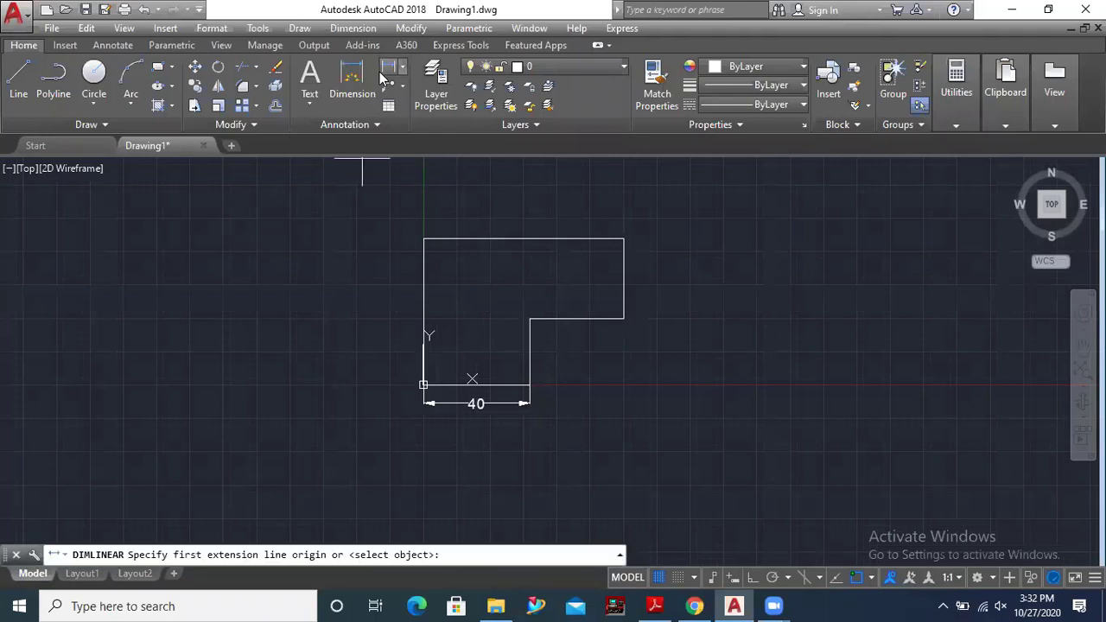
pyautogui.scroll(2, 510, 342)
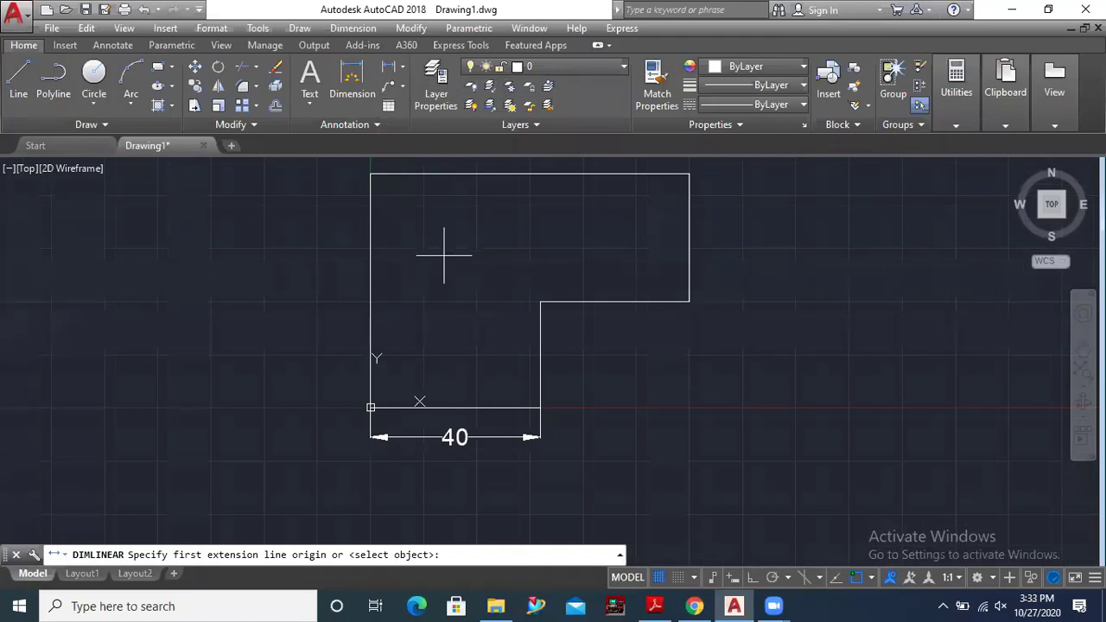
pyautogui.press('Return')
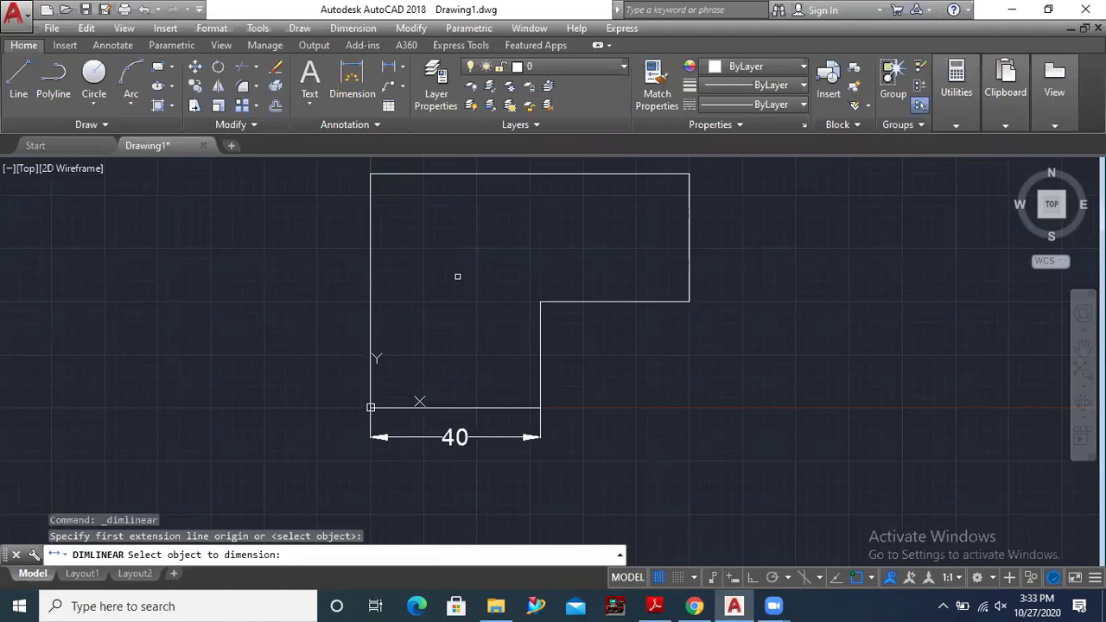
pyautogui.click(535, 348)
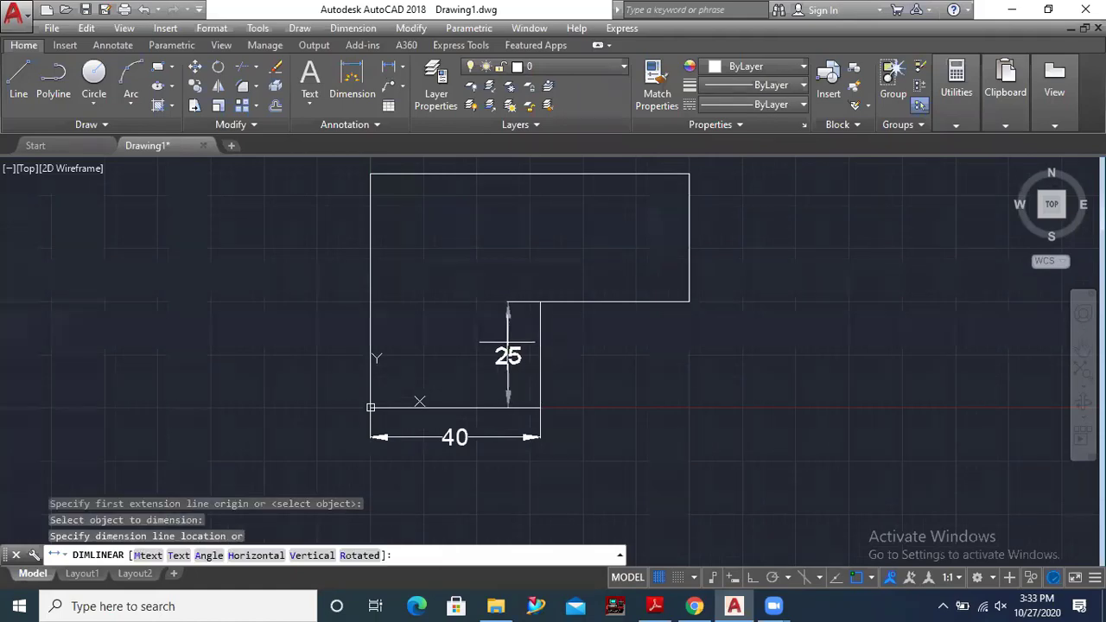
pyautogui.click(503, 354)
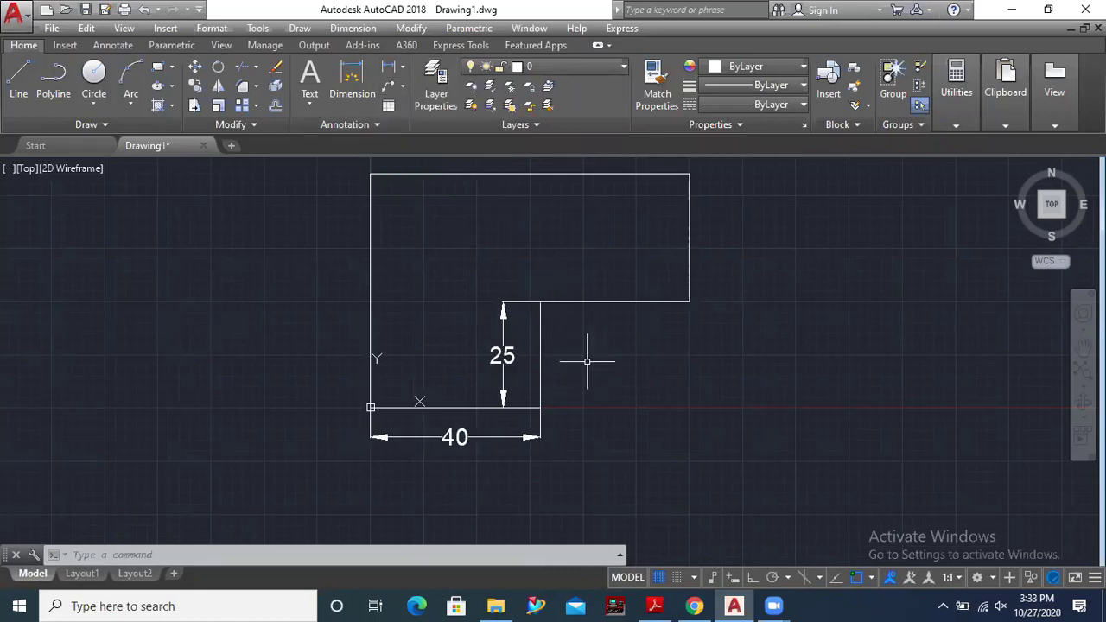
# Draw two connected practice lines forming a peak to the left of the L-shape, and repeat the Line command
pyautogui.write('dli')
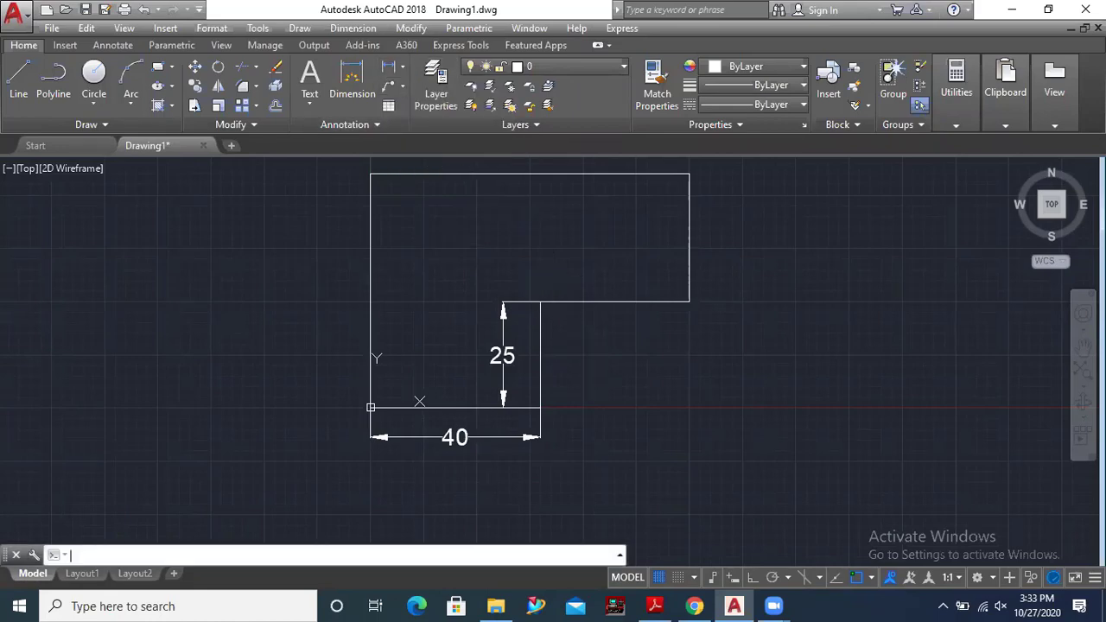
pyautogui.press('Return')
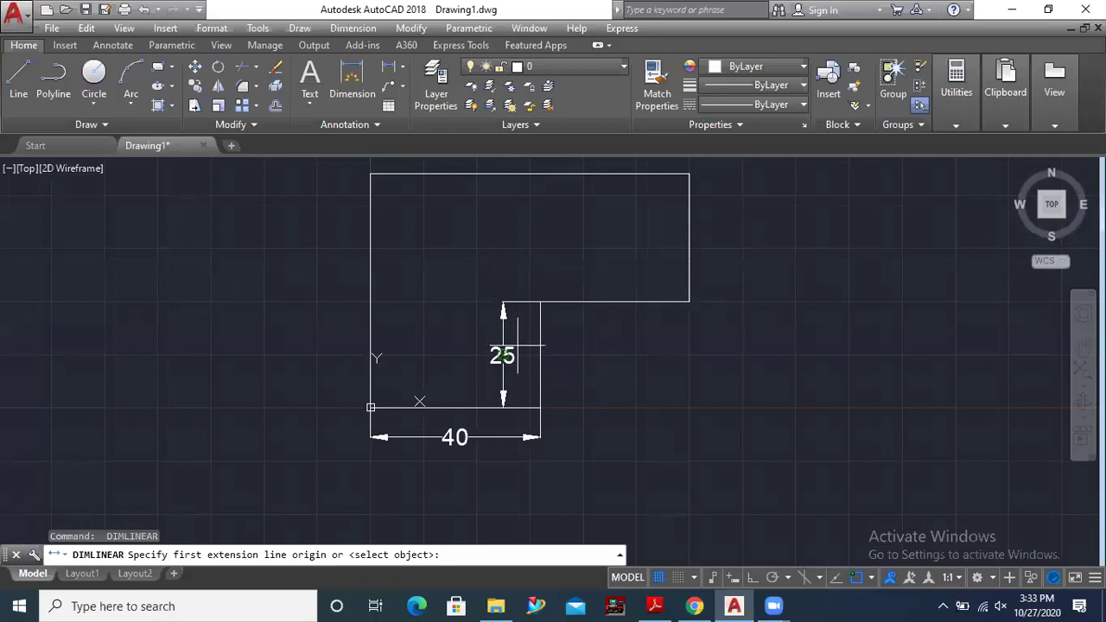
pyautogui.click(18, 77)
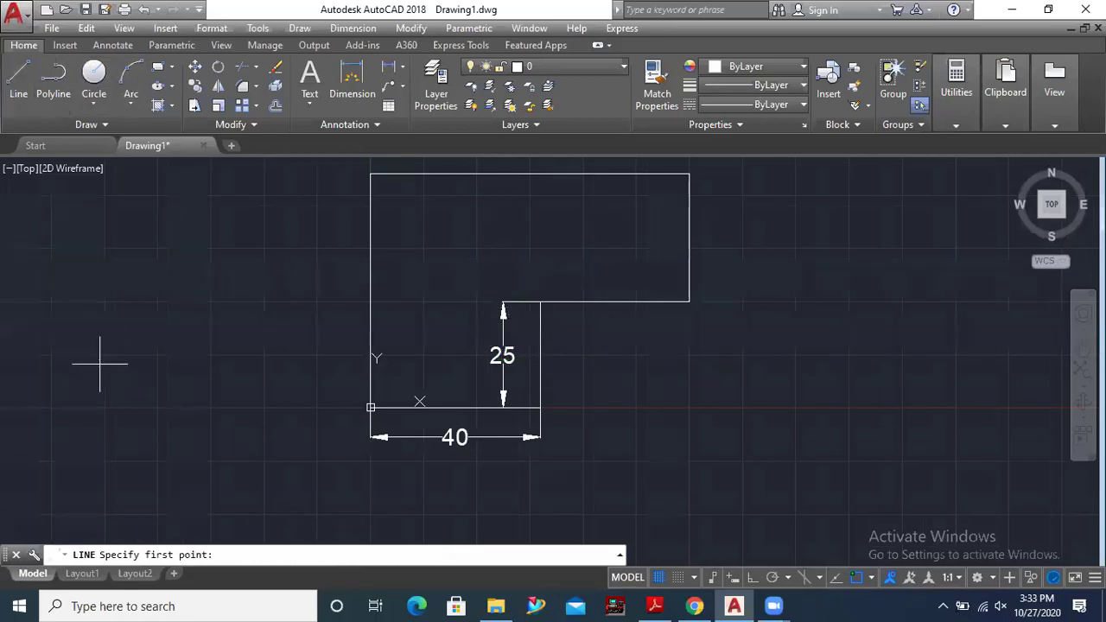
pyautogui.click(99, 362)
pyautogui.click(169, 255)
pyautogui.click(173, 346)
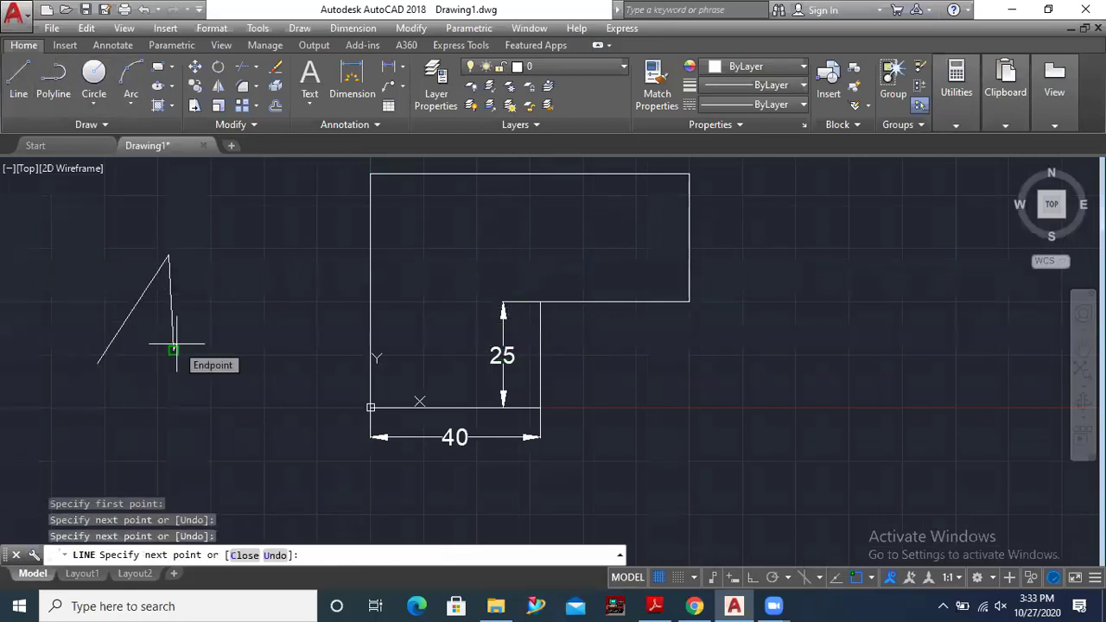
pyautogui.press('Escape')
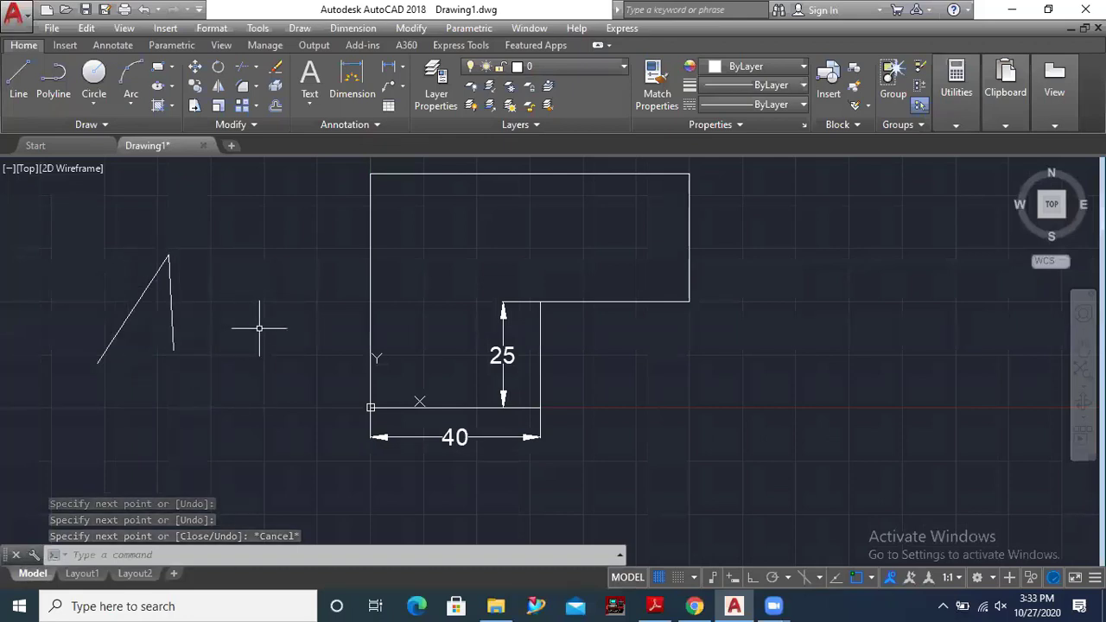
pyautogui.press('Return')
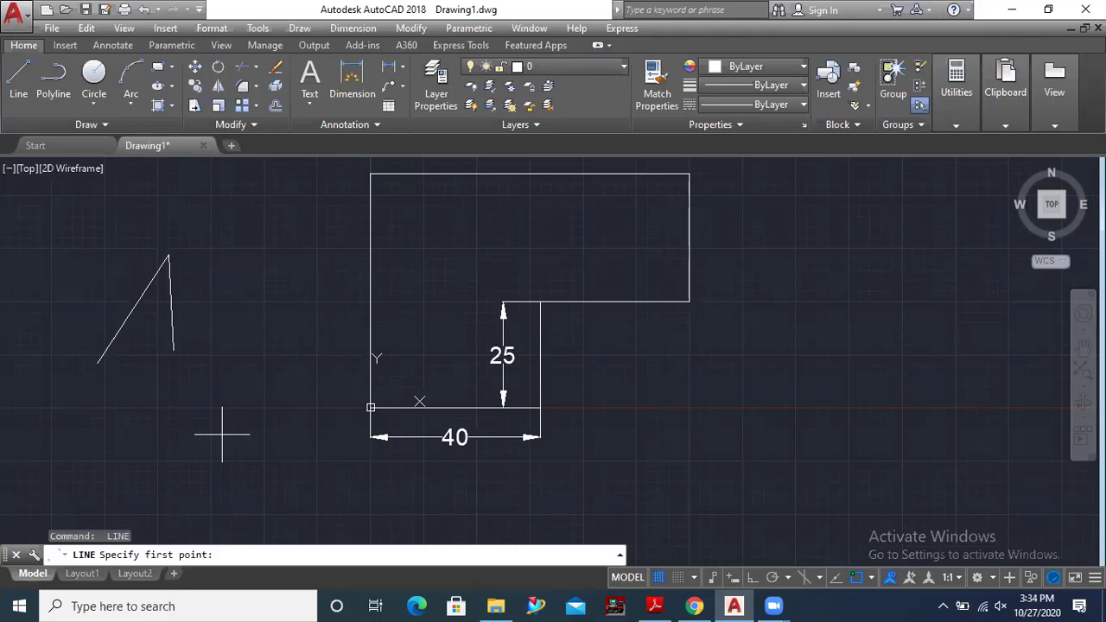
# Add a linear dimension to the L-shape's right vertical edge by selecting that edge, and place it outside the shape
pyautogui.press('Escape')
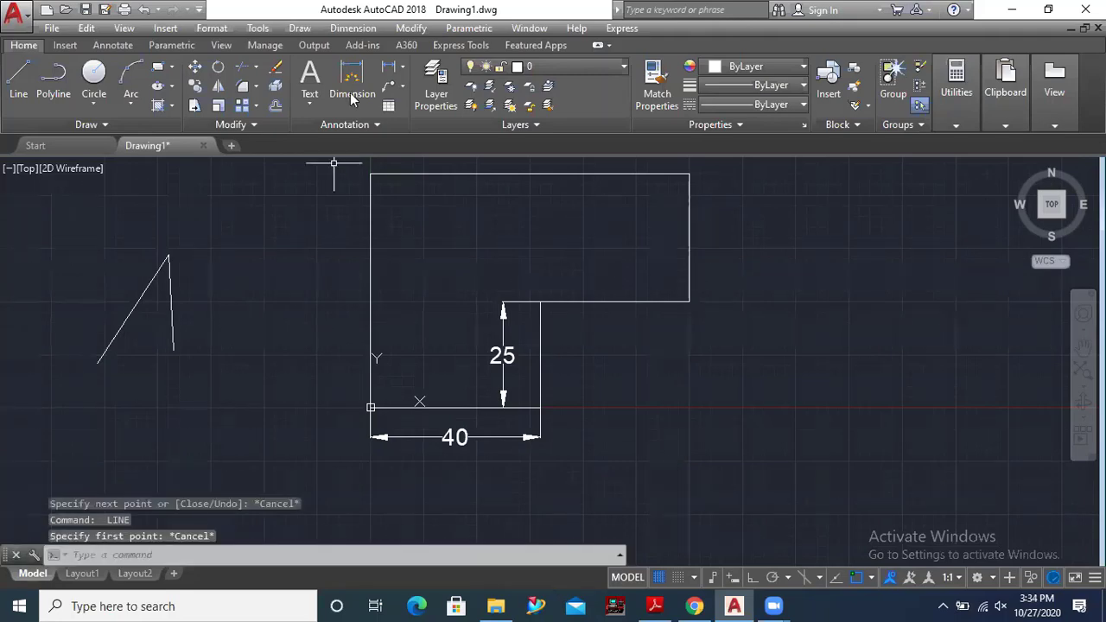
pyautogui.click(352, 82)
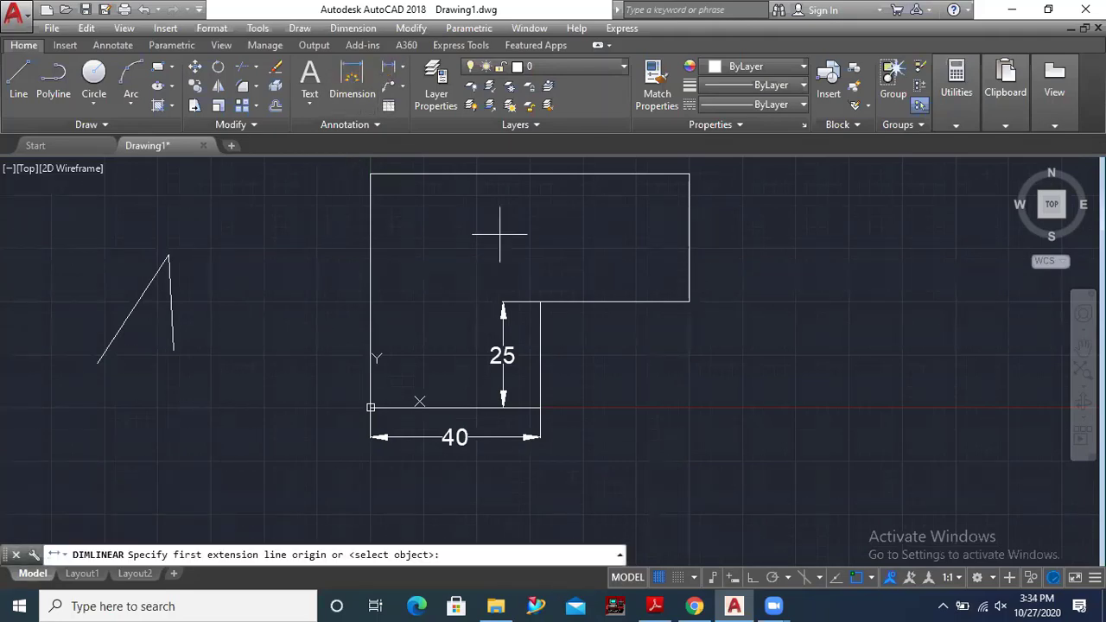
pyautogui.press('Return')
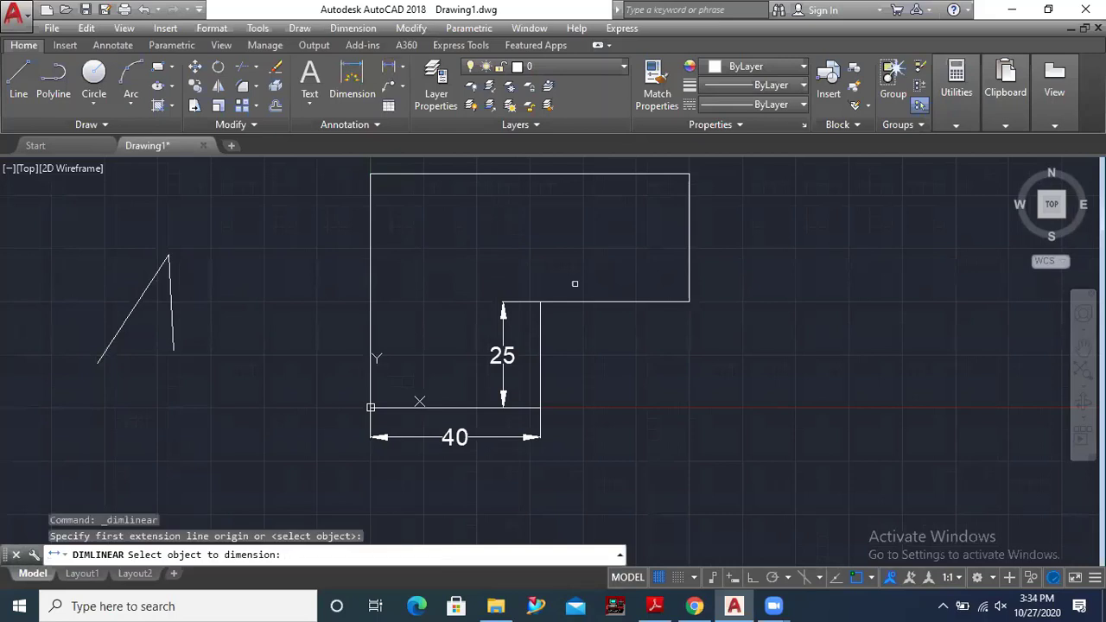
pyautogui.click(691, 251)
pyautogui.click(727, 260)
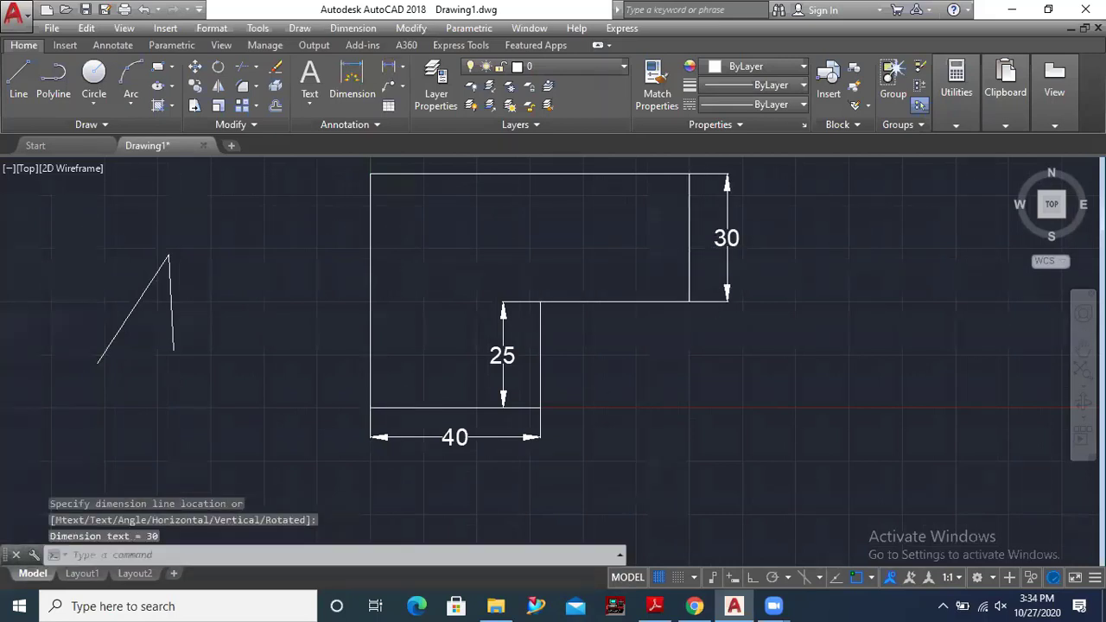
# Add a linear dimension to the L-shape's top horizontal edge by selecting that edge, and place it above the shape
pyautogui.scroll(-2, 636, 450)
pyautogui.scroll(2, 617, 242)
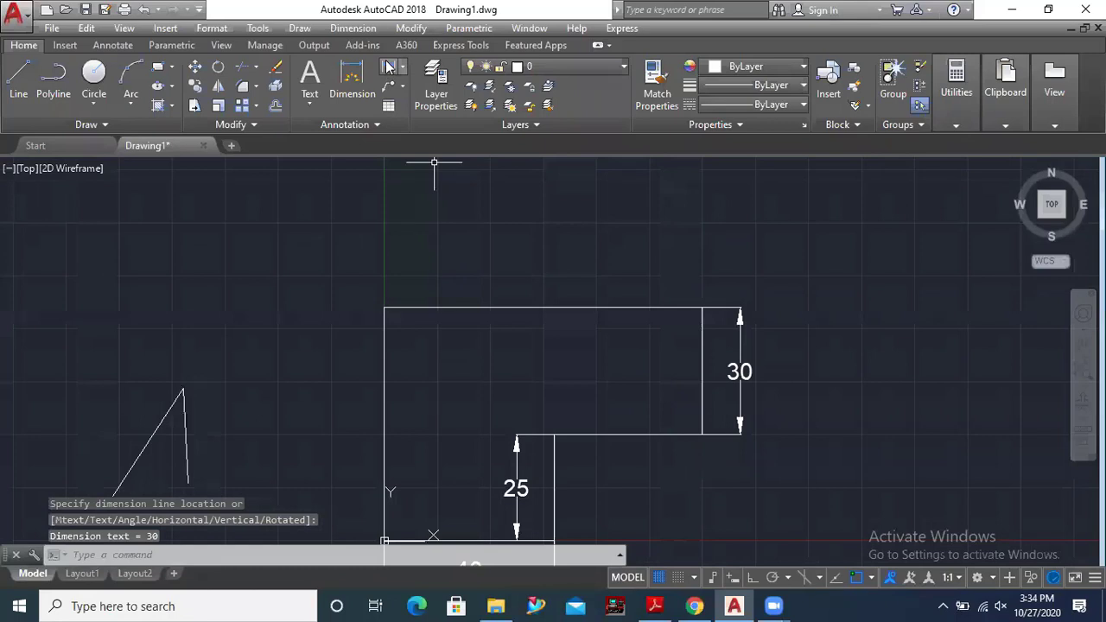
pyautogui.press('Return')
pyautogui.press('Return')
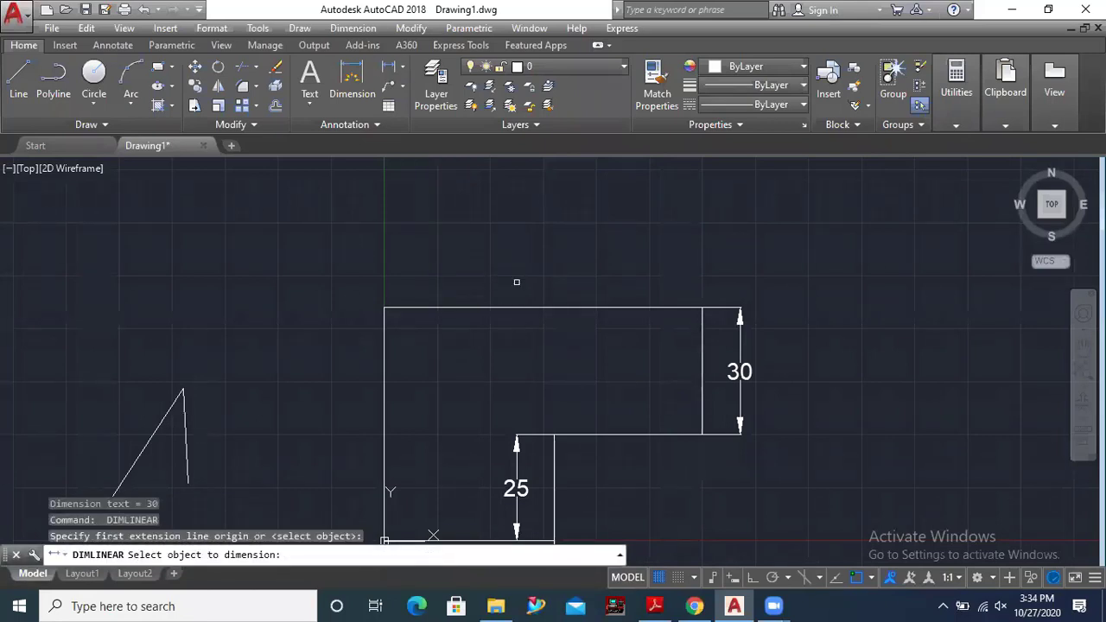
pyautogui.click(522, 303)
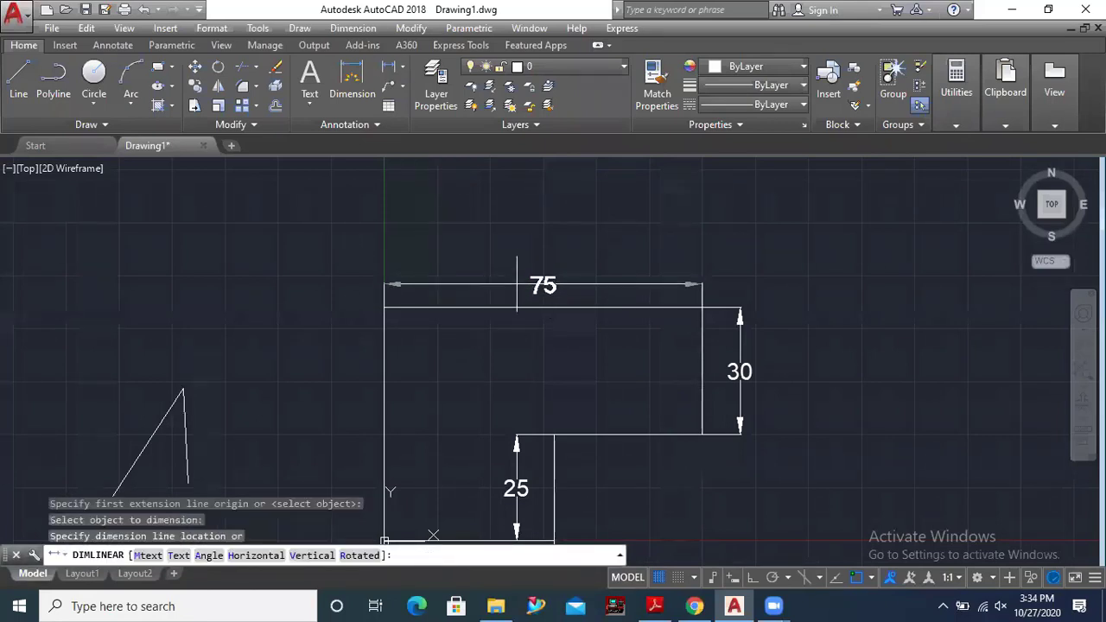
pyautogui.click(513, 259)
pyautogui.scroll(-2, 513, 232)
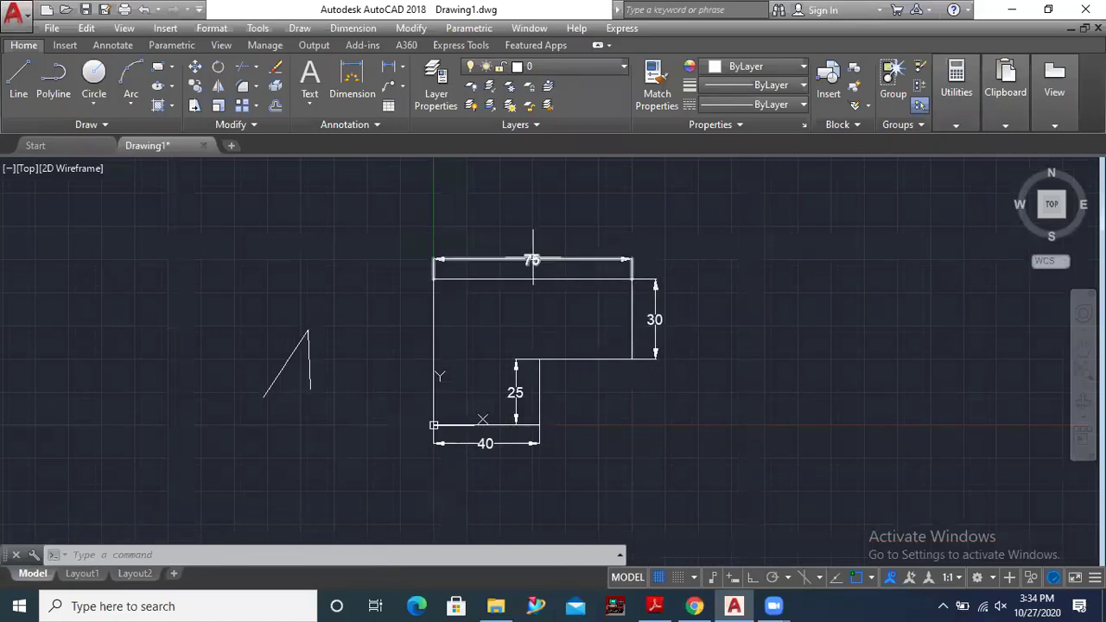
pyautogui.scroll(-2, 363, 356)
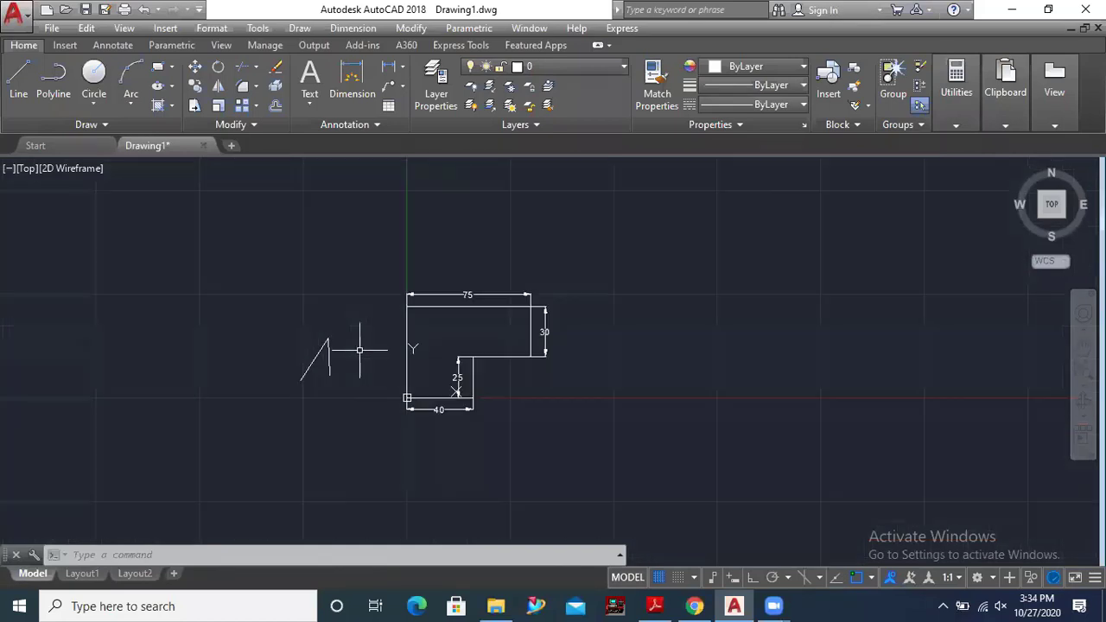
# Move the UCS origin to an empty spot to the right of the L-shape, about level with its bottom edge
pyautogui.scroll(2, 531, 349)
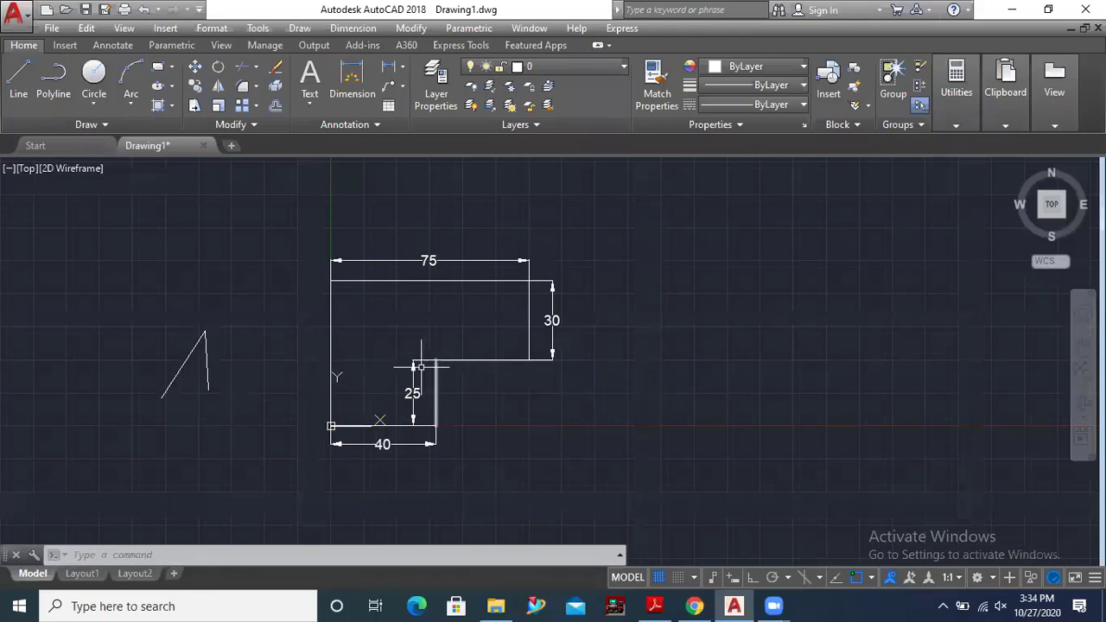
pyautogui.rightClick(378, 420)
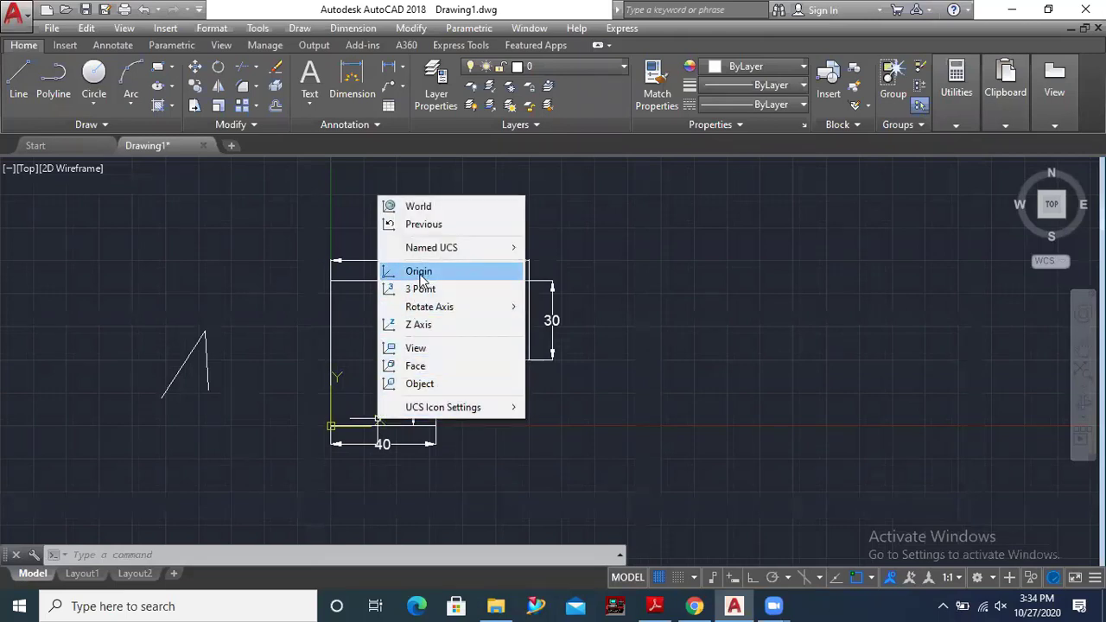
pyautogui.click(420, 273)
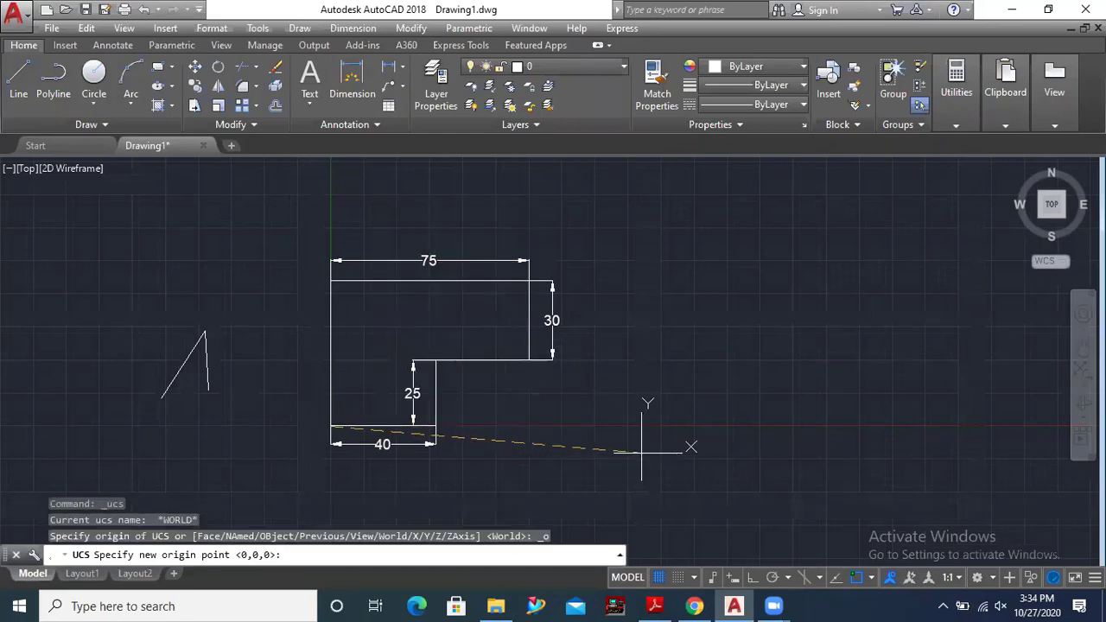
pyautogui.click(647, 423)
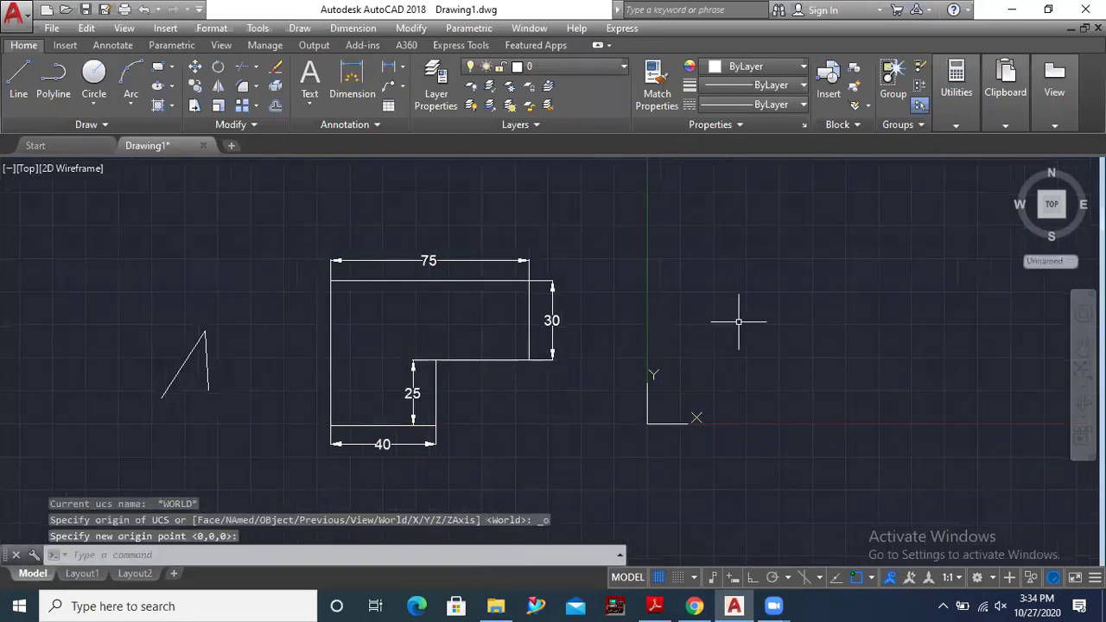
pyautogui.moveTo(736, 319); pyautogui.dragTo(451, 343, button='middle')
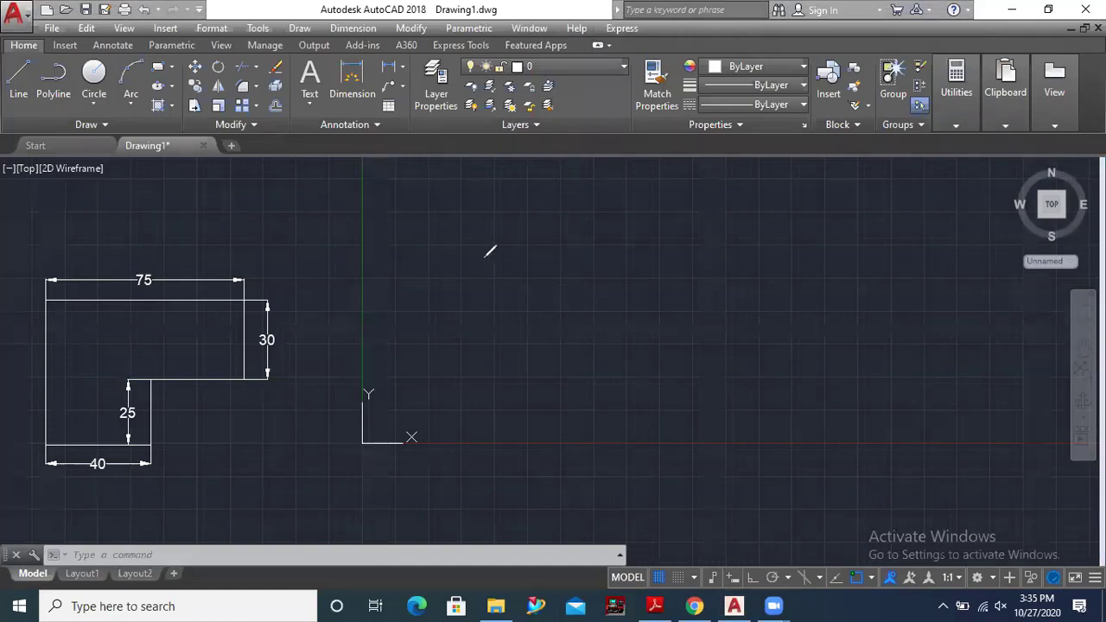
# Handwrite the heading "ii Relative" followed by two ditto marks in the empty area above the new origin
pyautogui.moveTo(466, 230); pyautogui.dragTo(484, 211)
pyautogui.moveTo(562, 226)
pyautogui.mouseDown()
pyautogui.moveTo(561, 253)
pyautogui.moveTo(566, 218)
pyautogui.moveTo(585, 257)
pyautogui.moveTo(593, 234)
pyautogui.moveTo(617, 259)
pyautogui.moveTo(644, 198)
pyautogui.moveTo(643, 256)
pyautogui.moveTo(662, 267)
pyautogui.mouseUp()
pyautogui.moveTo(683, 216)
pyautogui.mouseDown()
pyautogui.moveTo(684, 263)
pyautogui.moveTo(695, 246)
pyautogui.moveTo(707, 263)
pyautogui.moveTo(732, 230)
pyautogui.moveTo(764, 276)
pyautogui.mouseUp()
pyautogui.click(703, 227)
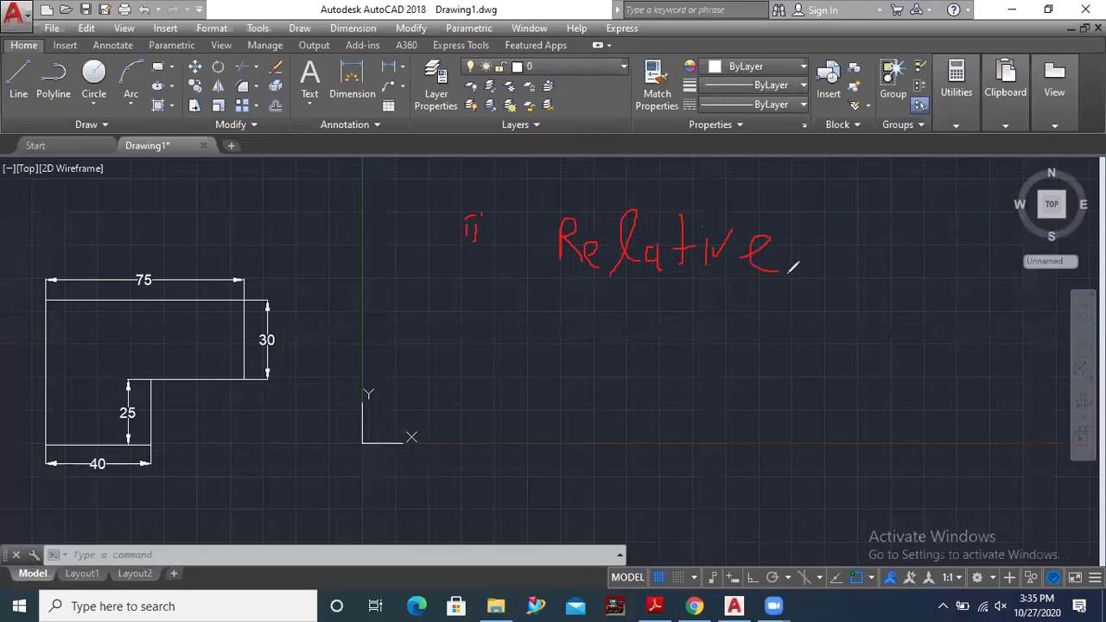
pyautogui.moveTo(823, 247)
pyautogui.mouseDown()
pyautogui.moveTo(820, 261)
pyautogui.moveTo(837, 261)
pyautogui.mouseUp()
pyautogui.moveTo(906, 249)
pyautogui.mouseDown()
pyautogui.moveTo(900, 264)
pyautogui.moveTo(911, 262)
pyautogui.mouseUp()
# Mark the L-shape's two bottom corners and its inner corner, and annotate the absolute coordinates 40,0 and 40,25
pyautogui.moveTo(48, 441); pyautogui.dragTo(50, 440)
pyautogui.moveTo(149, 441); pyautogui.dragTo(154, 438)
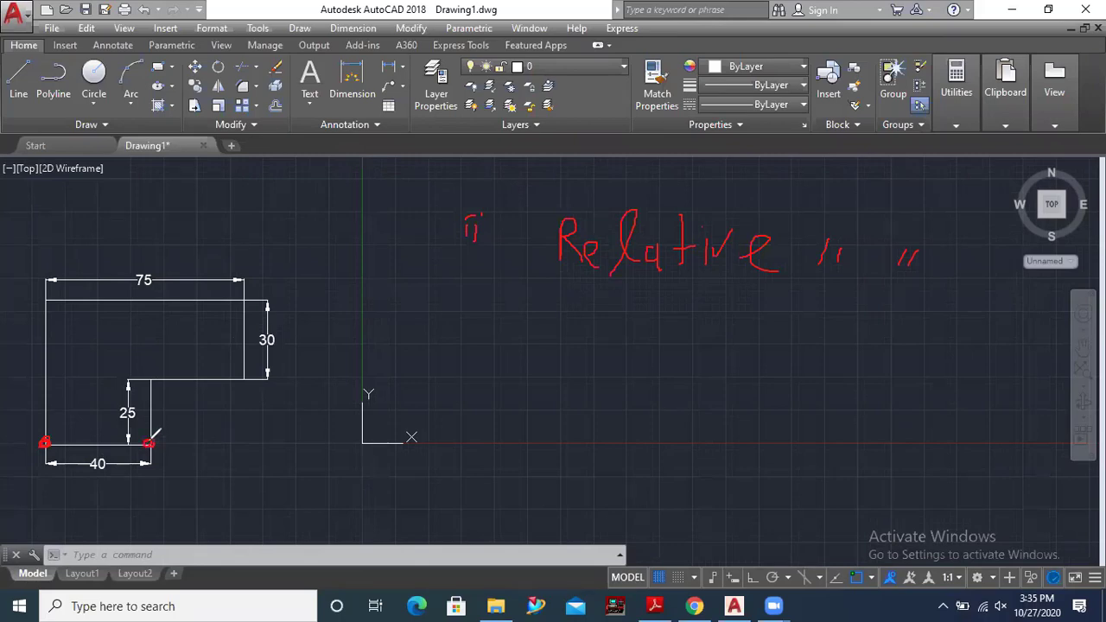
pyautogui.moveTo(167, 442)
pyautogui.mouseDown()
pyautogui.moveTo(185, 460)
pyautogui.moveTo(199, 451)
pyautogui.moveTo(233, 470)
pyautogui.mouseUp()
pyautogui.moveTo(157, 378); pyautogui.dragTo(154, 383)
pyautogui.moveTo(113, 332)
pyautogui.mouseDown()
pyautogui.moveTo(122, 354)
pyautogui.moveTo(131, 337)
pyautogui.moveTo(172, 356)
pyautogui.moveTo(161, 358)
pyautogui.moveTo(181, 339)
pyautogui.mouseUp()
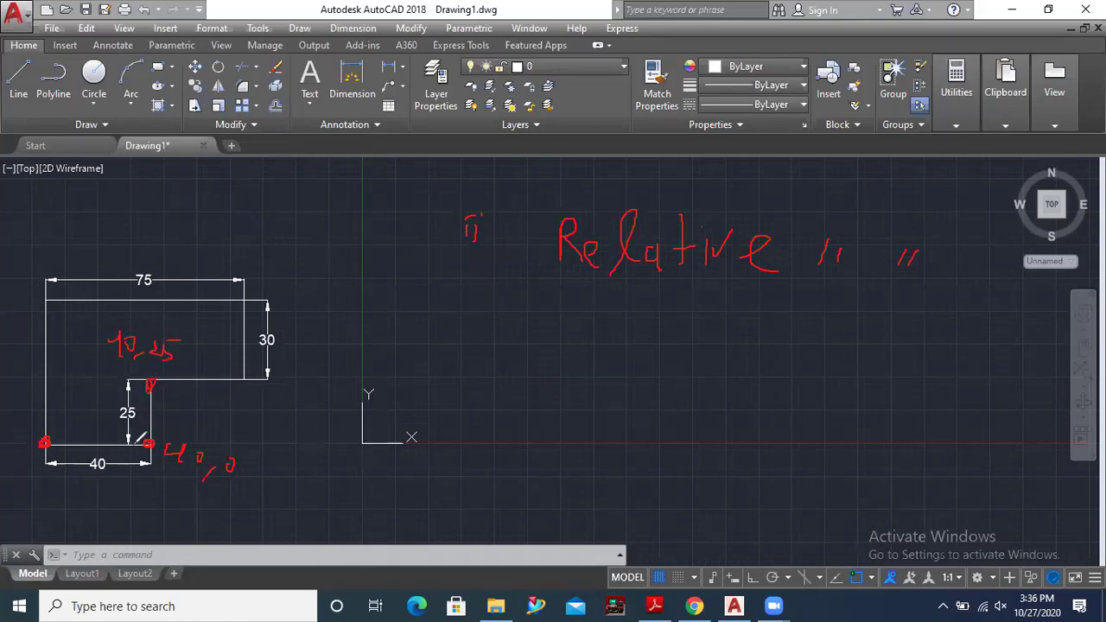
# Emphasize the L-shape's two bottom corners, and handwrite the relative coordinate format @x,y under the heading
pyautogui.moveTo(41, 444); pyautogui.dragTo(43, 442)
pyautogui.moveTo(150, 442); pyautogui.dragTo(143, 444)
pyautogui.moveTo(564, 333)
pyautogui.mouseDown()
pyautogui.moveTo(547, 339)
pyautogui.moveTo(565, 326)
pyautogui.moveTo(565, 351)
pyautogui.moveTo(579, 320)
pyautogui.moveTo(537, 345)
pyautogui.moveTo(562, 354)
pyautogui.mouseUp()
pyautogui.moveTo(608, 320)
pyautogui.mouseDown()
pyautogui.moveTo(600, 351)
pyautogui.moveTo(639, 317)
pyautogui.moveTo(620, 337)
pyautogui.moveTo(650, 370)
pyautogui.moveTo(655, 396)
pyautogui.mouseUp()
pyautogui.moveTo(683, 349)
pyautogui.mouseDown()
pyautogui.moveTo(712, 344)
pyautogui.moveTo(684, 402)
pyautogui.mouseUp()
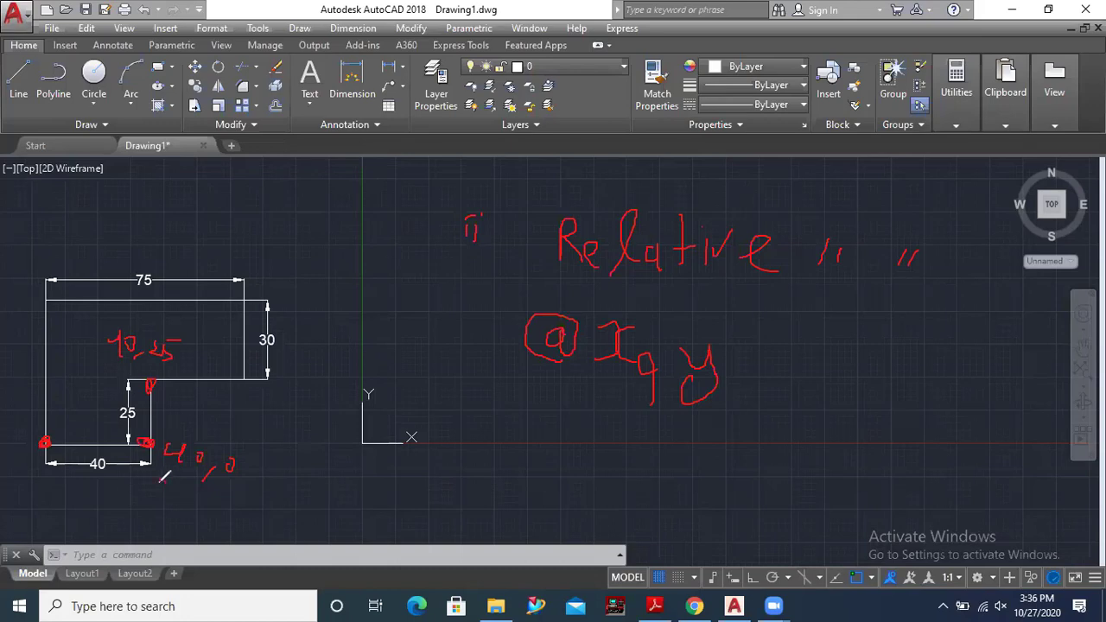
# Annotate the L-shape's inner corner with the relative coordinate 0,25 from the lower corner, and write a circled @ sign
pyautogui.moveTo(160, 480); pyautogui.dragTo(168, 489)
pyautogui.moveTo(150, 444); pyautogui.dragTo(145, 441)
pyautogui.moveTo(152, 386)
pyautogui.mouseDown()
pyautogui.moveTo(192, 393)
pyautogui.moveTo(198, 422)
pyautogui.moveTo(223, 399)
pyautogui.moveTo(223, 412)
pyautogui.moveTo(241, 395)
pyautogui.moveTo(263, 400)
pyautogui.mouseUp()
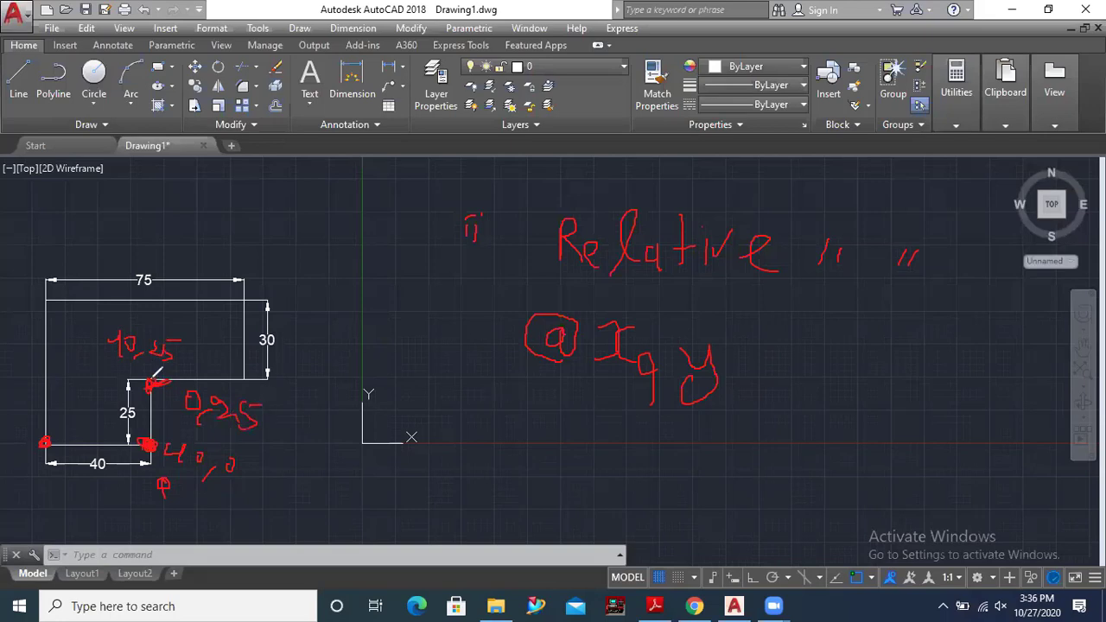
pyautogui.moveTo(151, 388); pyautogui.dragTo(155, 378)
pyautogui.moveTo(501, 416)
pyautogui.mouseDown()
pyautogui.moveTo(518, 415)
pyautogui.moveTo(469, 420)
pyautogui.moveTo(491, 430)
pyautogui.mouseUp()
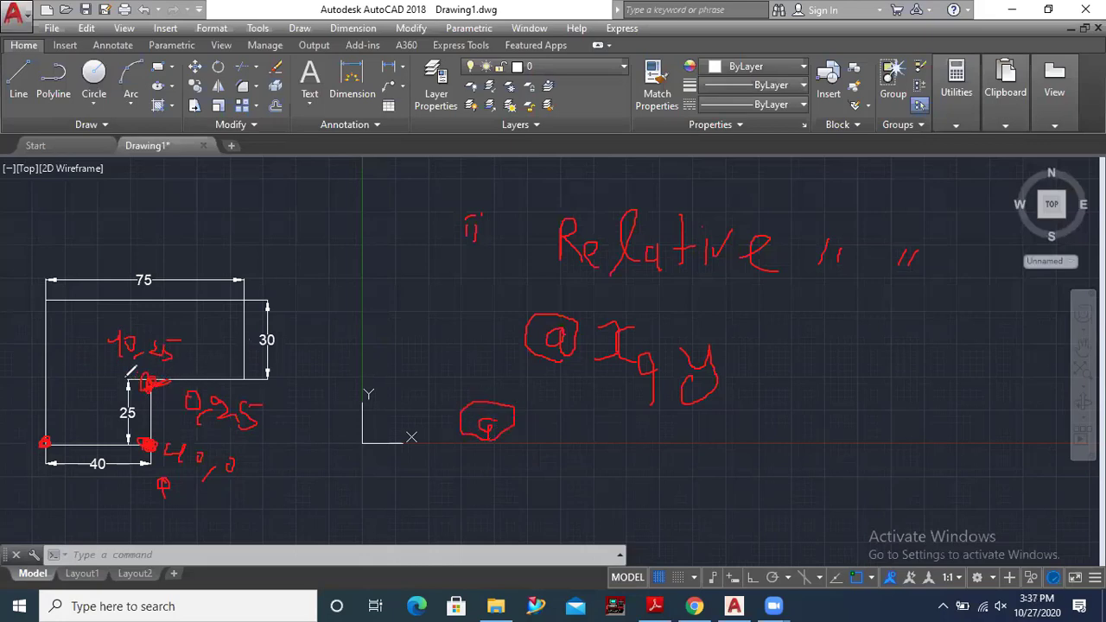
# Trace the edge running right from the inner corner, annotate its relative coordinate 35,0, and clear all handwritten annotations
pyautogui.moveTo(132, 380)
pyautogui.mouseDown()
pyautogui.moveTo(132, 365)
pyautogui.moveTo(120, 403)
pyautogui.mouseUp()
pyautogui.moveTo(164, 380)
pyautogui.mouseDown()
pyautogui.moveTo(250, 379)
pyautogui.moveTo(153, 380)
pyautogui.moveTo(203, 380)
pyautogui.mouseUp()
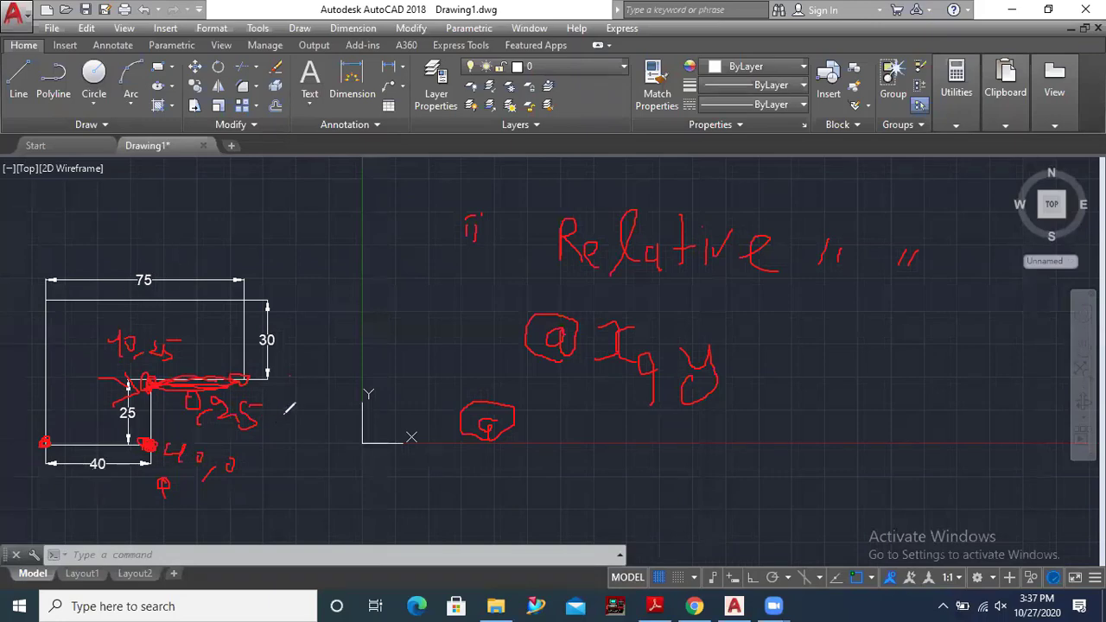
pyautogui.moveTo(303, 358)
pyautogui.mouseDown()
pyautogui.moveTo(315, 386)
pyautogui.moveTo(325, 381)
pyautogui.mouseUp()
pyautogui.moveTo(326, 442)
pyautogui.mouseDown()
pyautogui.moveTo(378, 443)
pyautogui.moveTo(354, 442)
pyautogui.mouseUp()
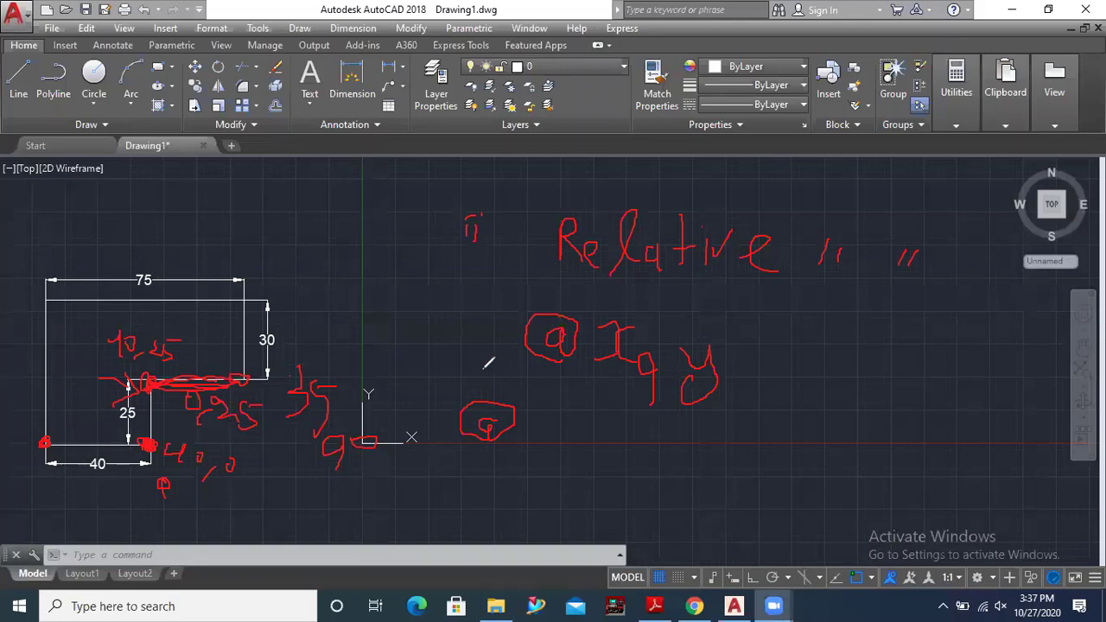
pyautogui.press('e')
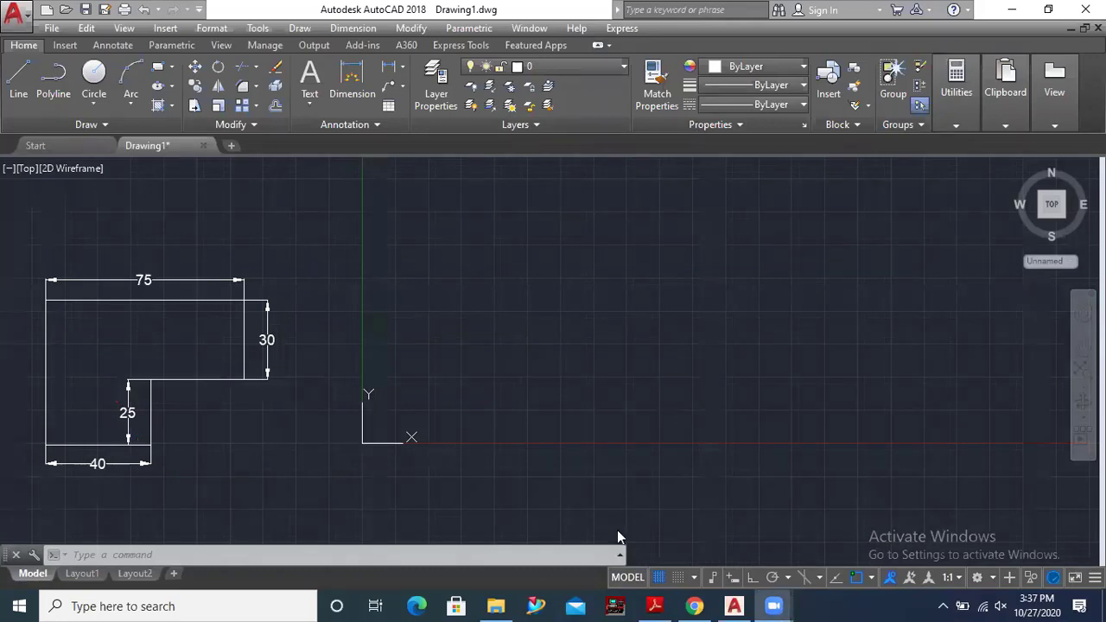
# Leave the AutoCAD drawing and 1.pdf, and open 2.pdf from the basic autocad drawing folder in Adobe Reader
pyautogui.click(1011, 10)
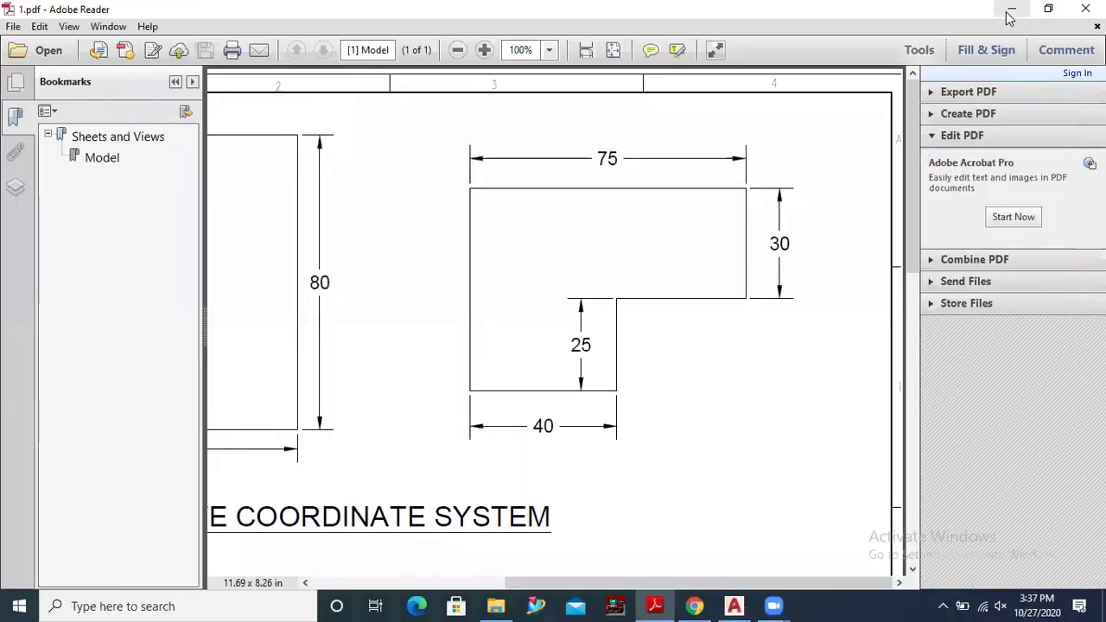
pyautogui.scroll(-1, 550, 333)
pyautogui.scroll(-1, 549, 332)
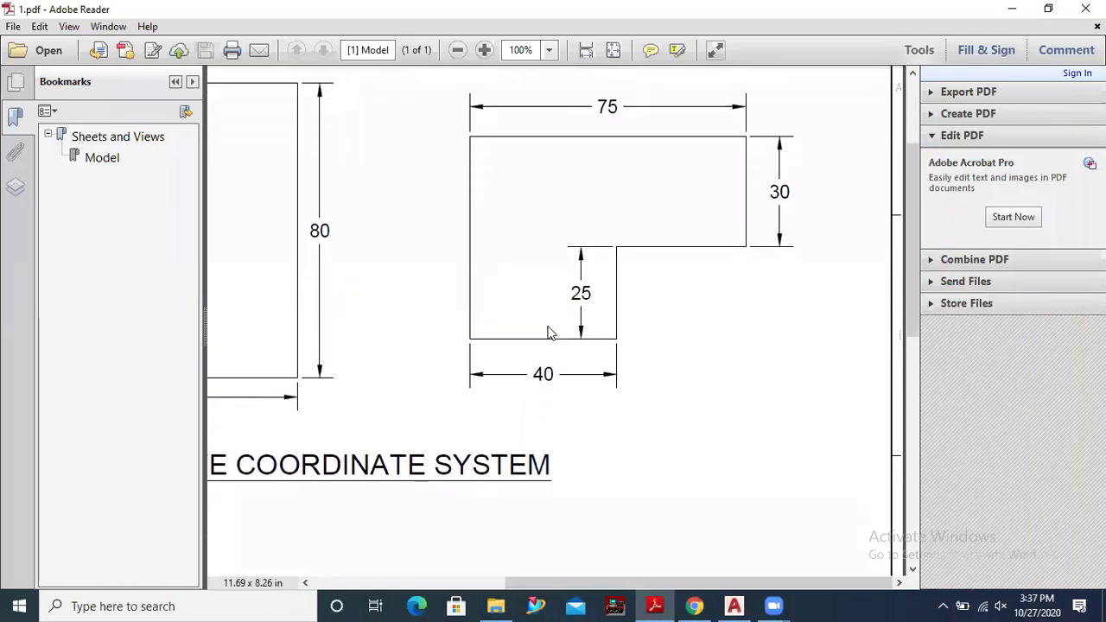
pyautogui.scroll(1, 548, 328)
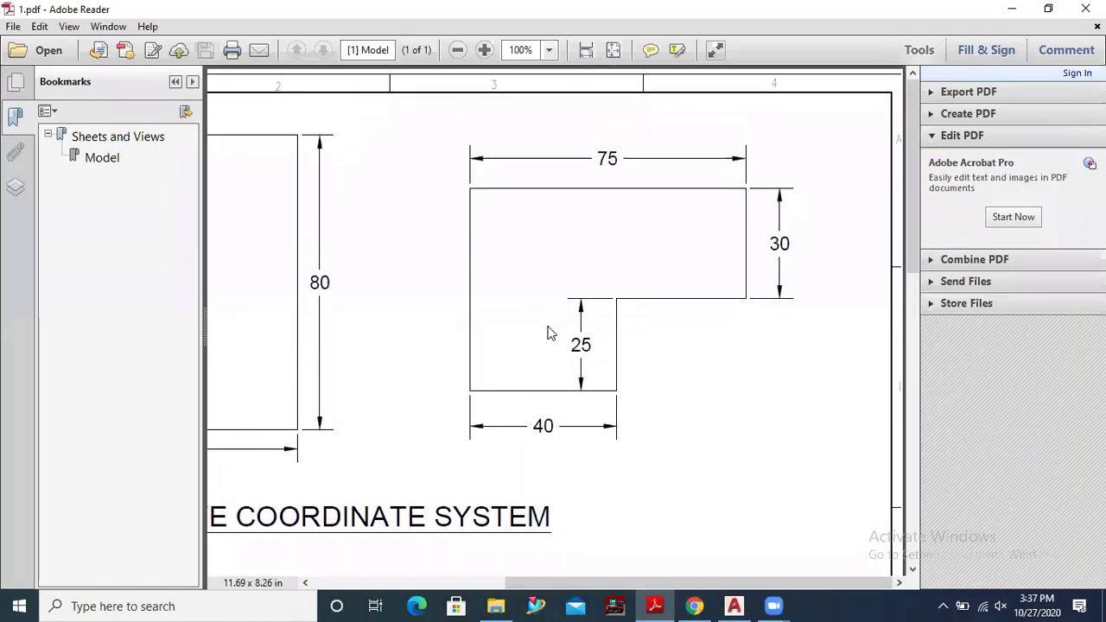
pyautogui.click(1011, 11)
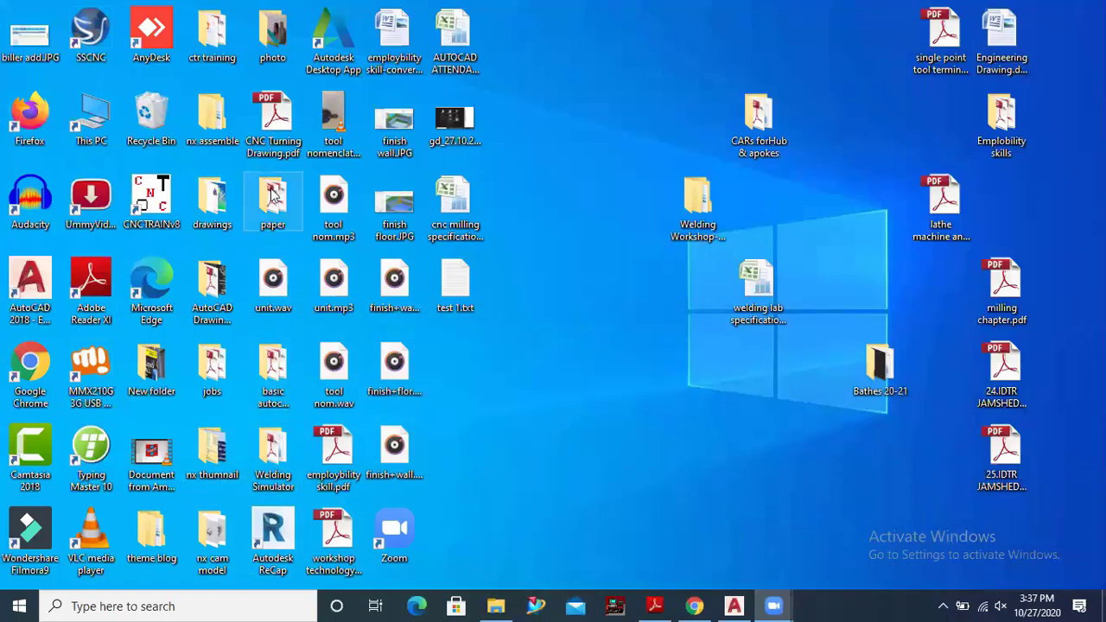
pyautogui.doubleClick(285, 381)
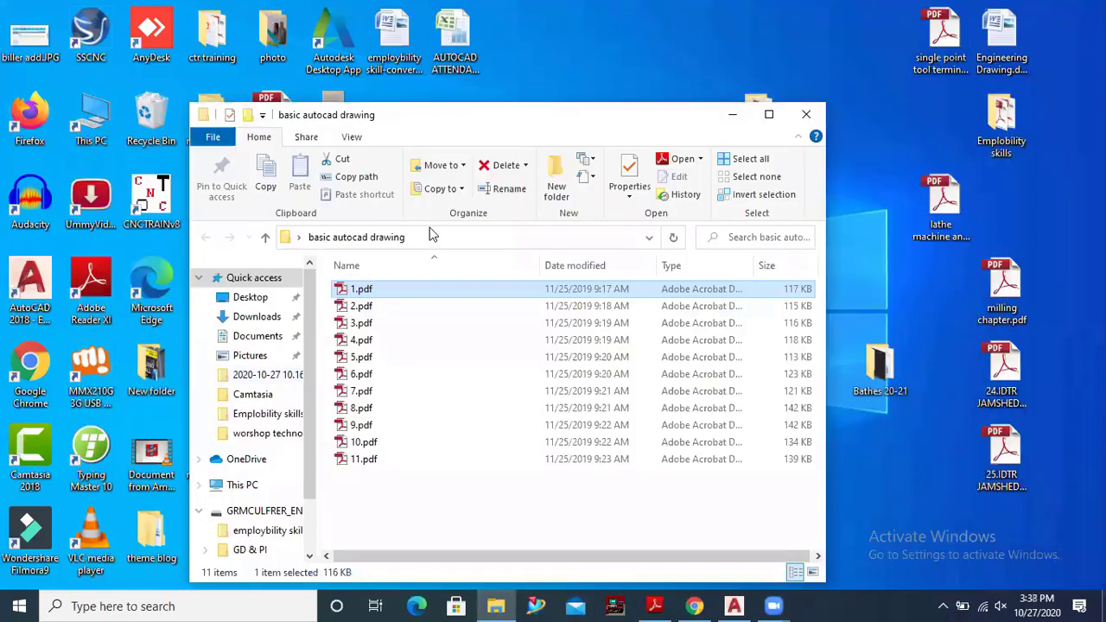
pyautogui.doubleClick(374, 307)
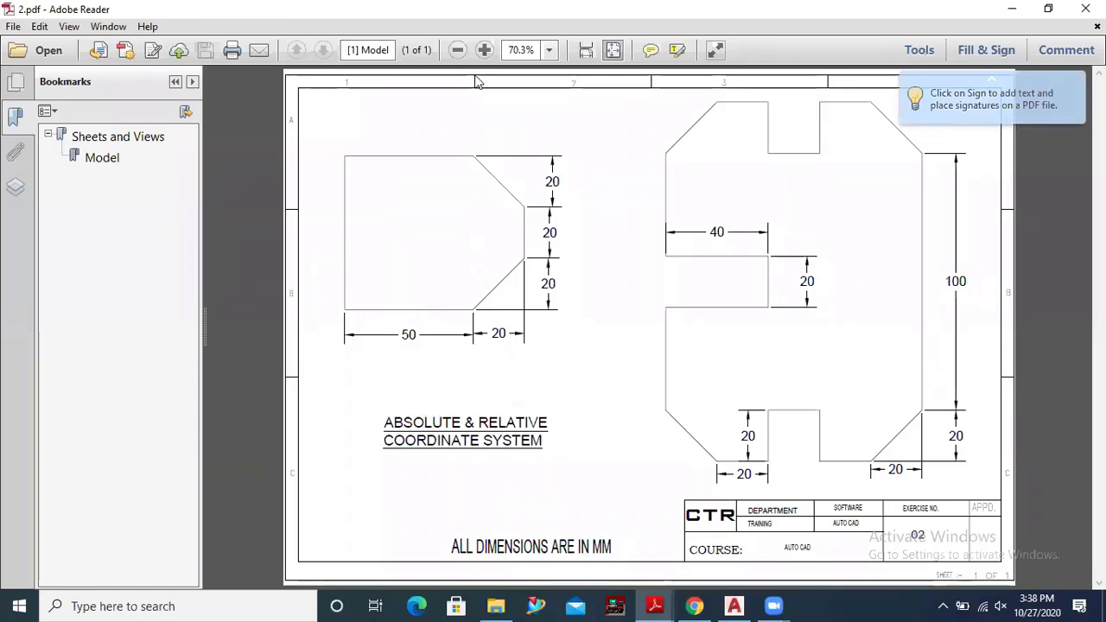
pyautogui.click(483, 50)
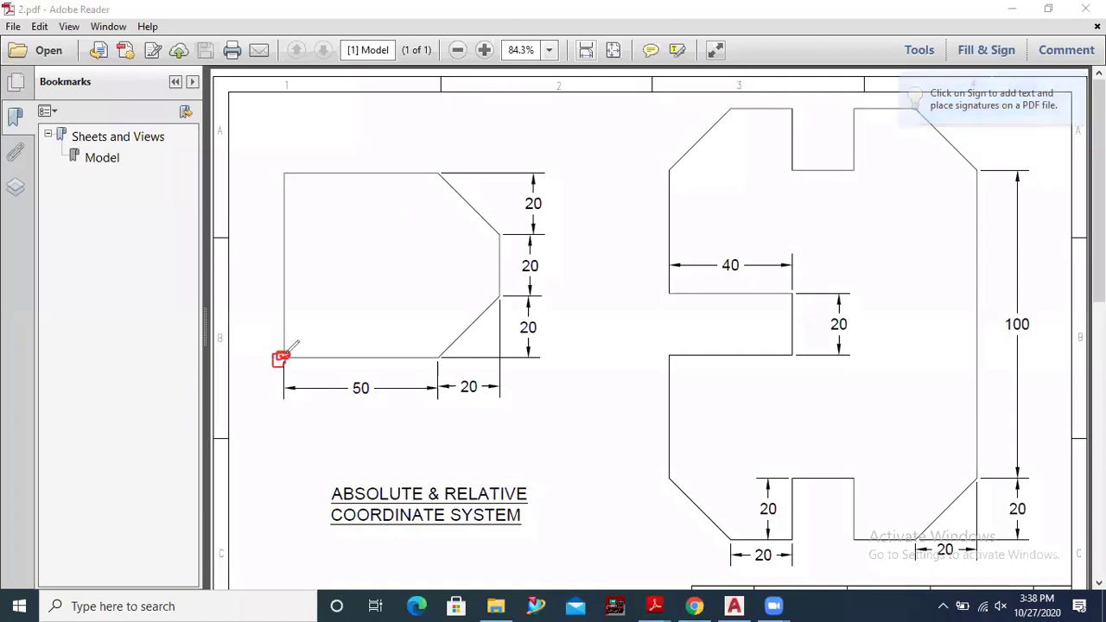
# Annotate the left figure's lower-left corner as (0,0), and mark the next bottom corner with the relative coordinate @(50,0)
pyautogui.moveTo(270, 410)
pyautogui.mouseDown()
pyautogui.moveTo(275, 438)
pyautogui.moveTo(313, 419)
pyautogui.moveTo(315, 453)
pyautogui.moveTo(254, 439)
pyautogui.moveTo(260, 450)
pyautogui.mouseUp()
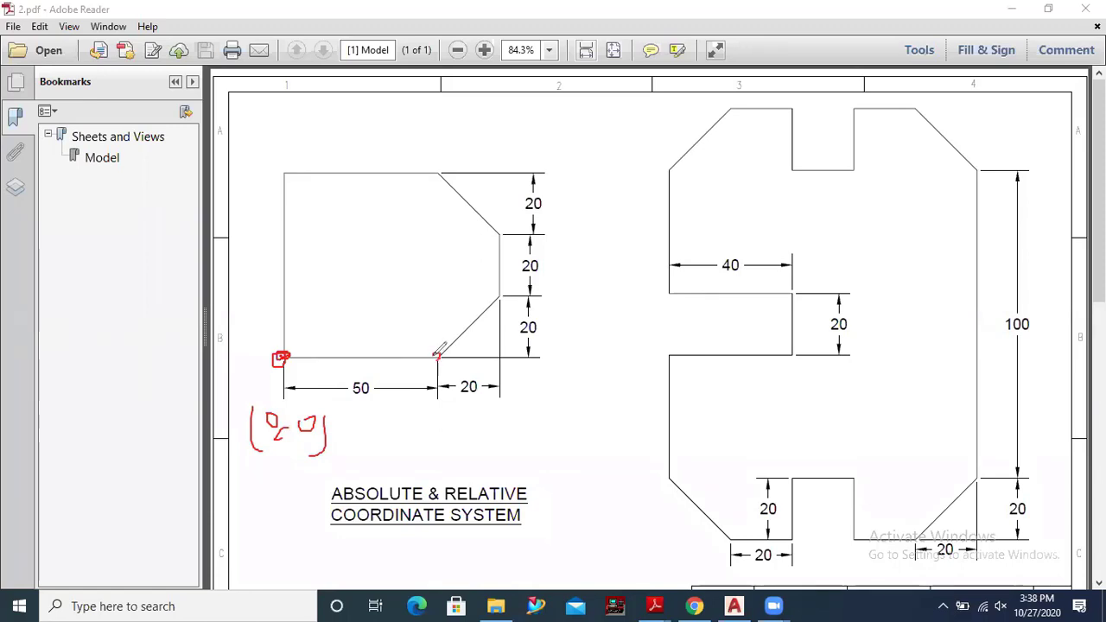
pyautogui.moveTo(436, 354); pyautogui.dragTo(439, 356)
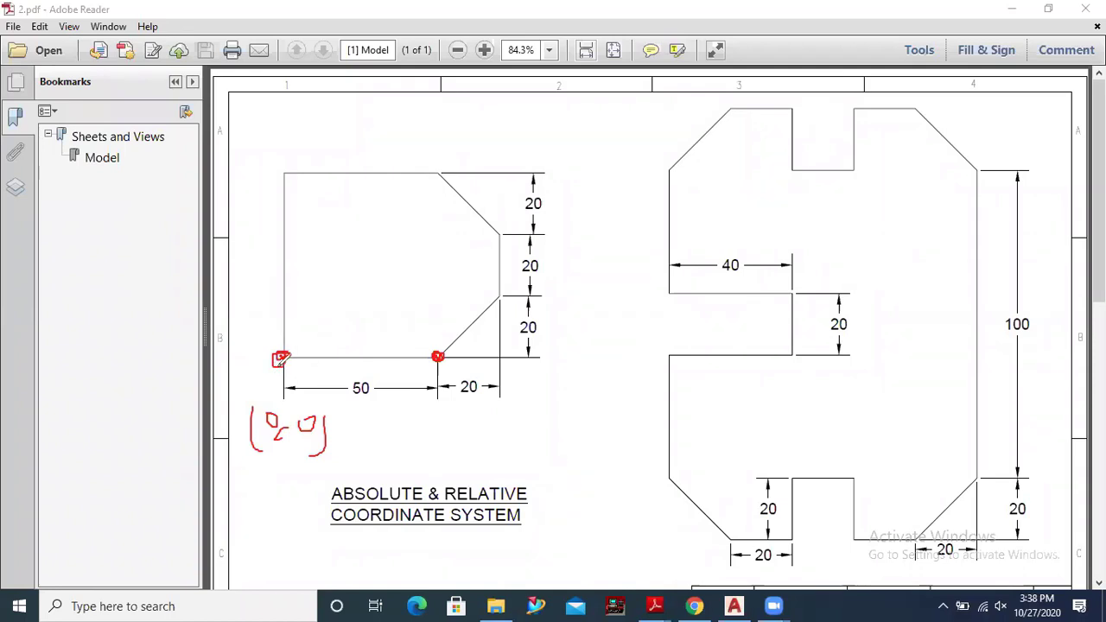
pyautogui.moveTo(427, 418)
pyautogui.mouseDown()
pyautogui.moveTo(437, 432)
pyautogui.moveTo(425, 445)
pyautogui.moveTo(451, 421)
pyautogui.moveTo(472, 448)
pyautogui.moveTo(506, 425)
pyautogui.moveTo(489, 420)
pyautogui.mouseUp()
pyautogui.click(448, 430)
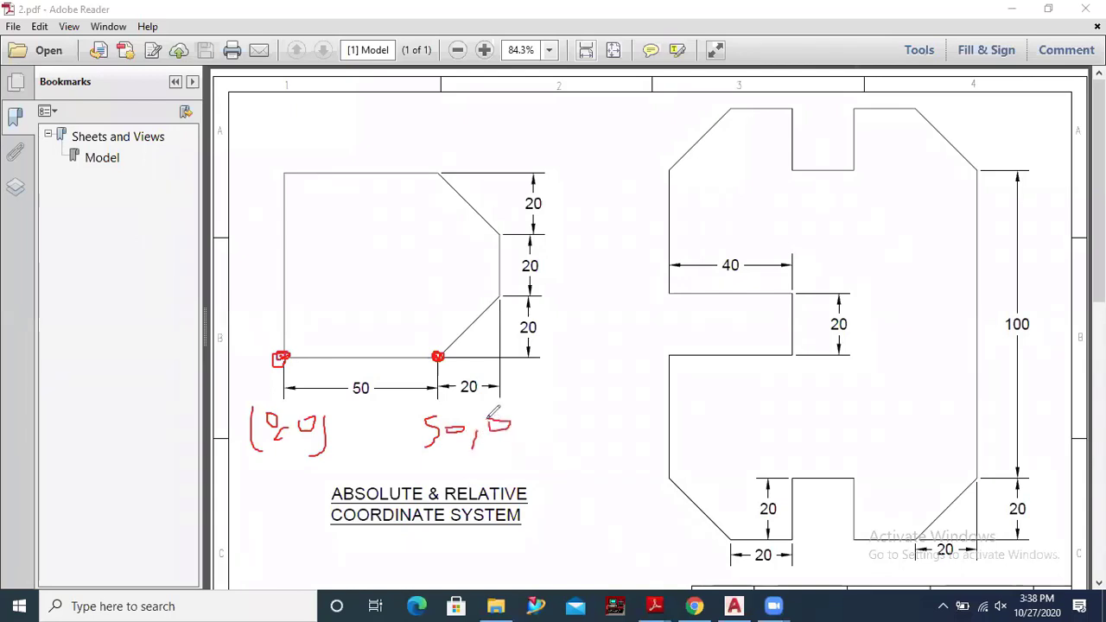
pyautogui.moveTo(385, 427); pyautogui.dragTo(432, 465)
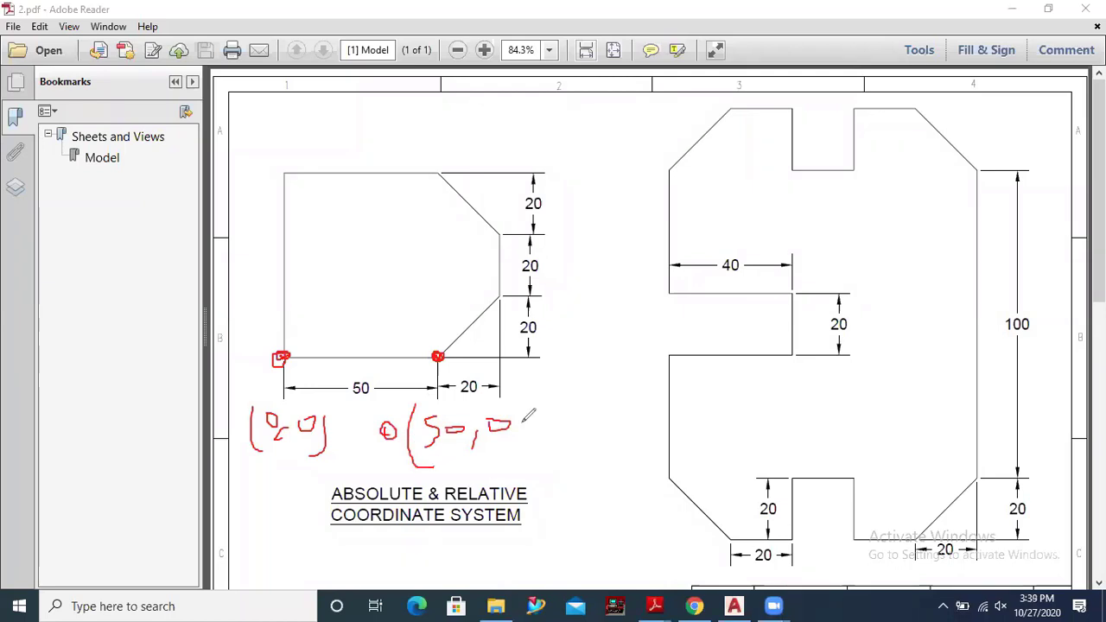
pyautogui.moveTo(501, 412); pyautogui.dragTo(490, 458)
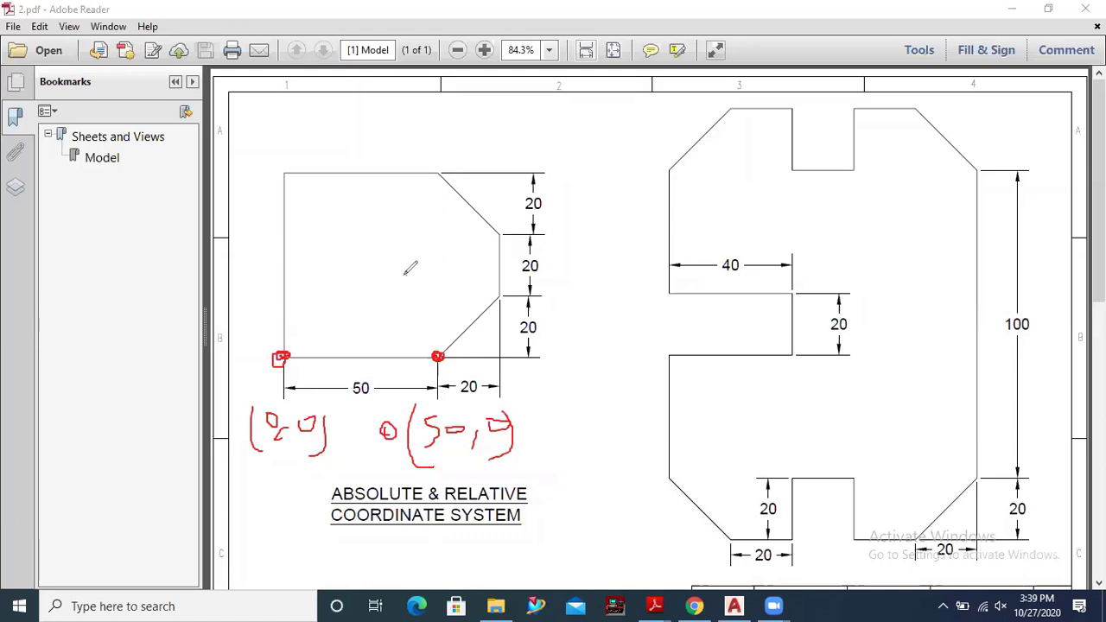
pyautogui.moveTo(410, 275); pyautogui.dragTo(419, 292)
pyautogui.moveTo(500, 294); pyautogui.dragTo(499, 298)
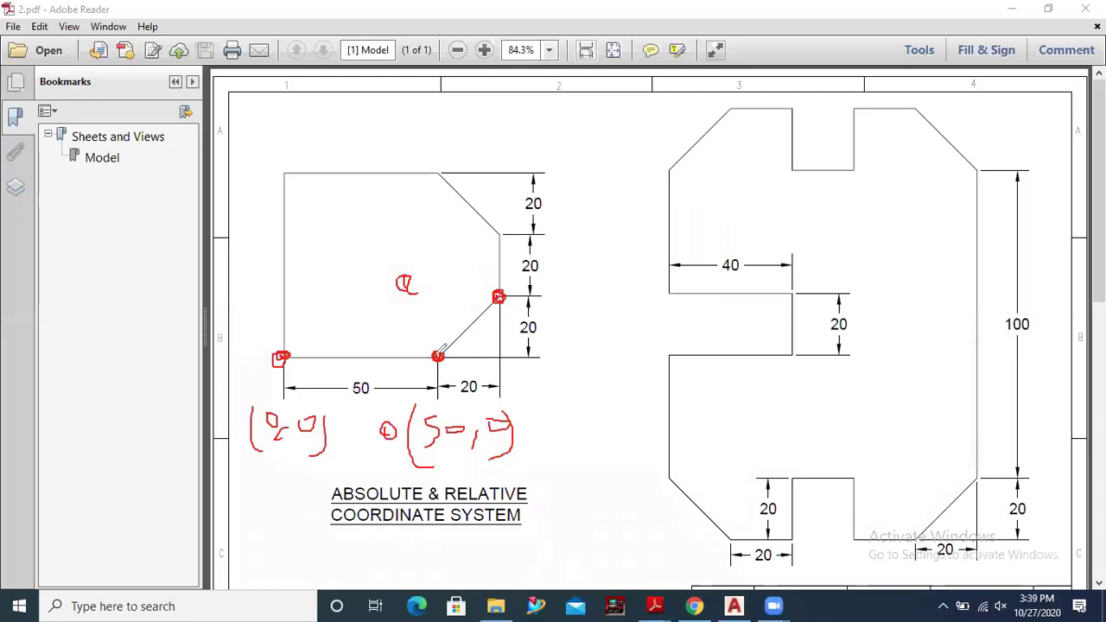
pyautogui.moveTo(282, 356); pyautogui.dragTo(313, 307)
pyautogui.moveTo(445, 283)
pyautogui.mouseDown()
pyautogui.moveTo(456, 283)
pyautogui.moveTo(446, 300)
pyautogui.moveTo(464, 293)
pyautogui.mouseUp()
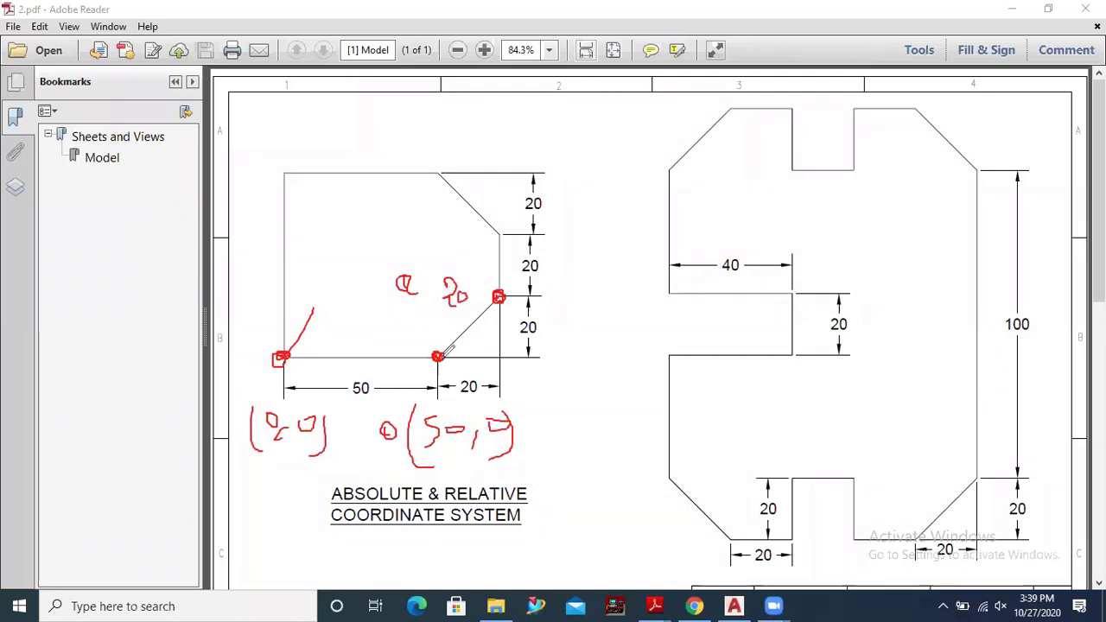
# Trace the lower-right chamfer's horizontal and vertical offsets, draw a double arrow under the written coordinates, and clear all handwritten annotations
pyautogui.moveTo(444, 358)
pyautogui.mouseDown()
pyautogui.moveTo(501, 350)
pyautogui.moveTo(504, 365)
pyautogui.moveTo(467, 373)
pyautogui.moveTo(443, 358)
pyautogui.moveTo(500, 356)
pyautogui.mouseUp()
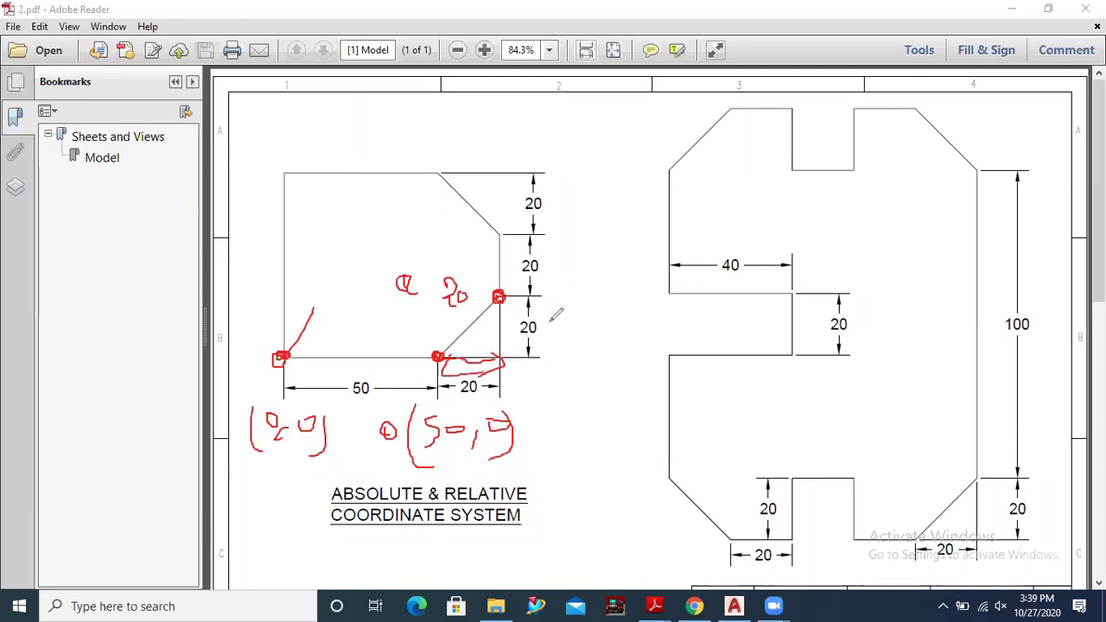
pyautogui.moveTo(558, 299)
pyautogui.mouseDown()
pyautogui.moveTo(553, 365)
pyautogui.moveTo(570, 350)
pyautogui.moveTo(560, 299)
pyautogui.moveTo(572, 313)
pyautogui.mouseUp()
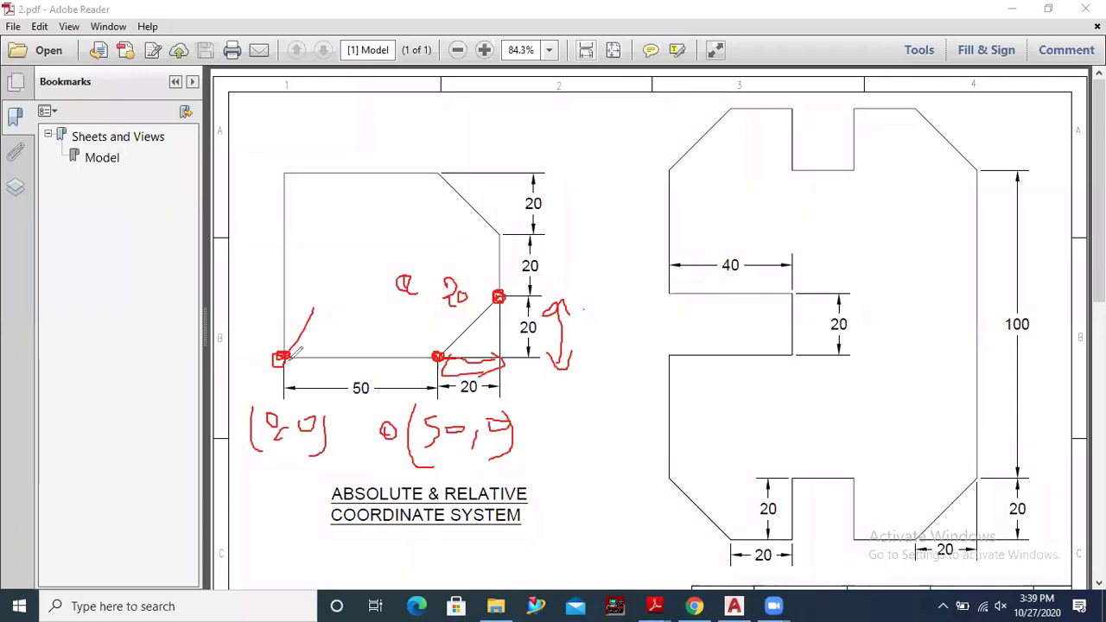
pyautogui.moveTo(275, 466)
pyautogui.mouseDown()
pyautogui.moveTo(510, 466)
pyautogui.moveTo(508, 481)
pyautogui.mouseUp()
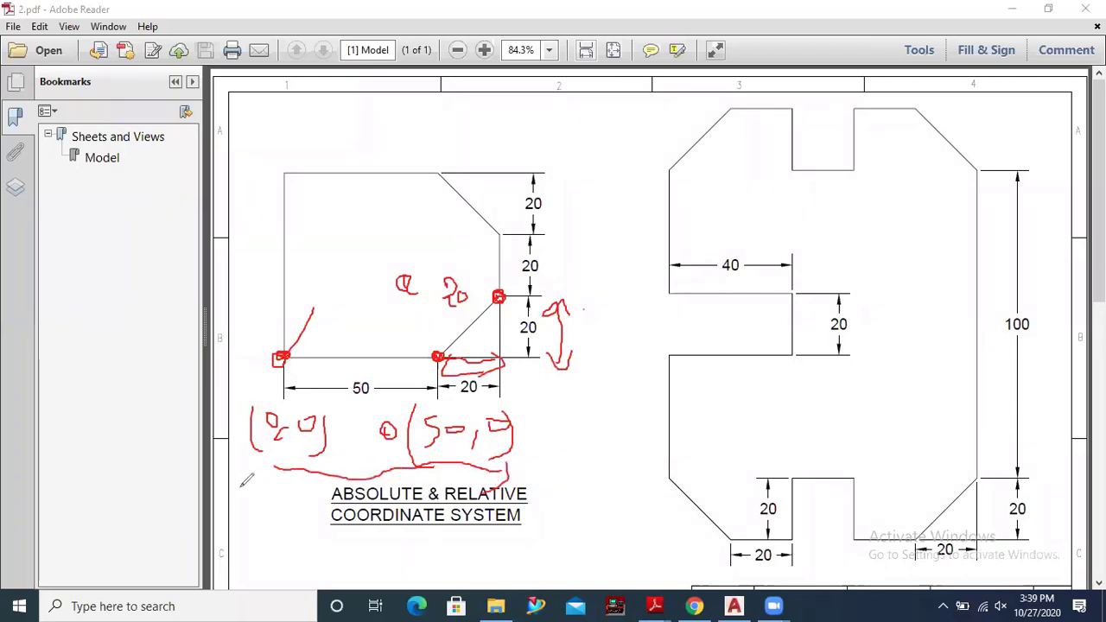
pyautogui.moveTo(276, 458); pyautogui.dragTo(279, 480)
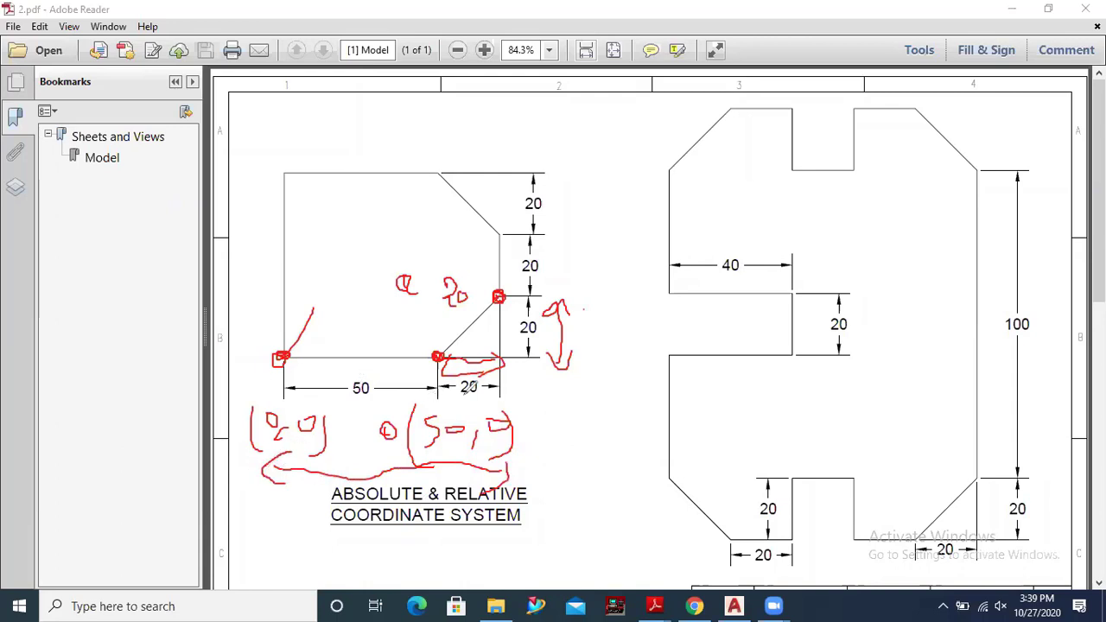
pyautogui.click(750, 115)
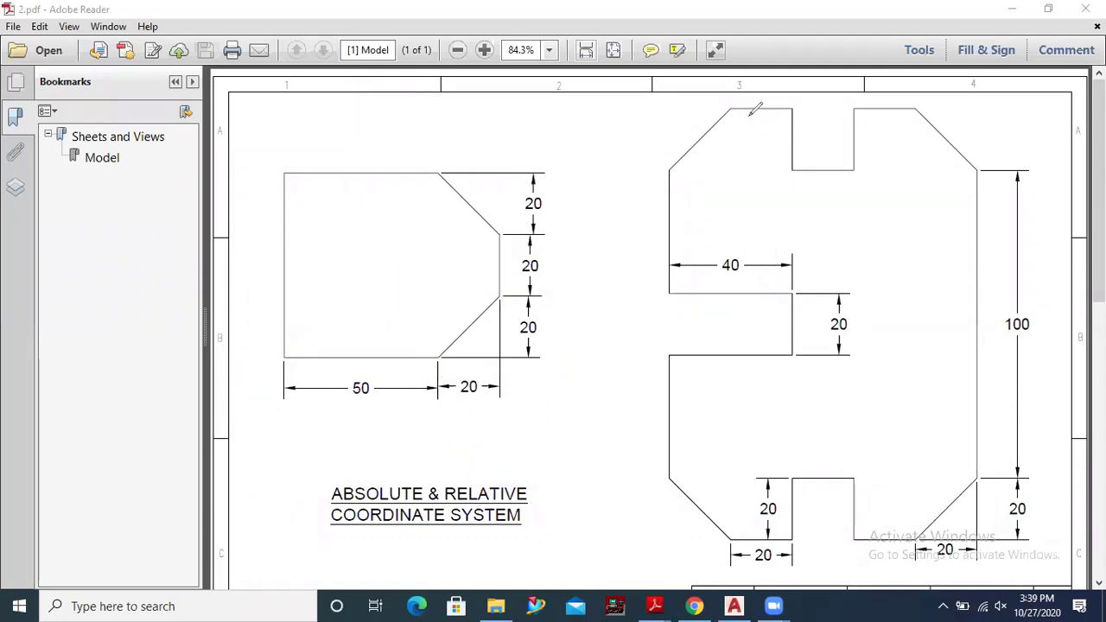
# Switch to the AutoCAD drawing and draw the new figure's bottom edge as a line from 0,0 to 50,0
pyautogui.click(734, 606)
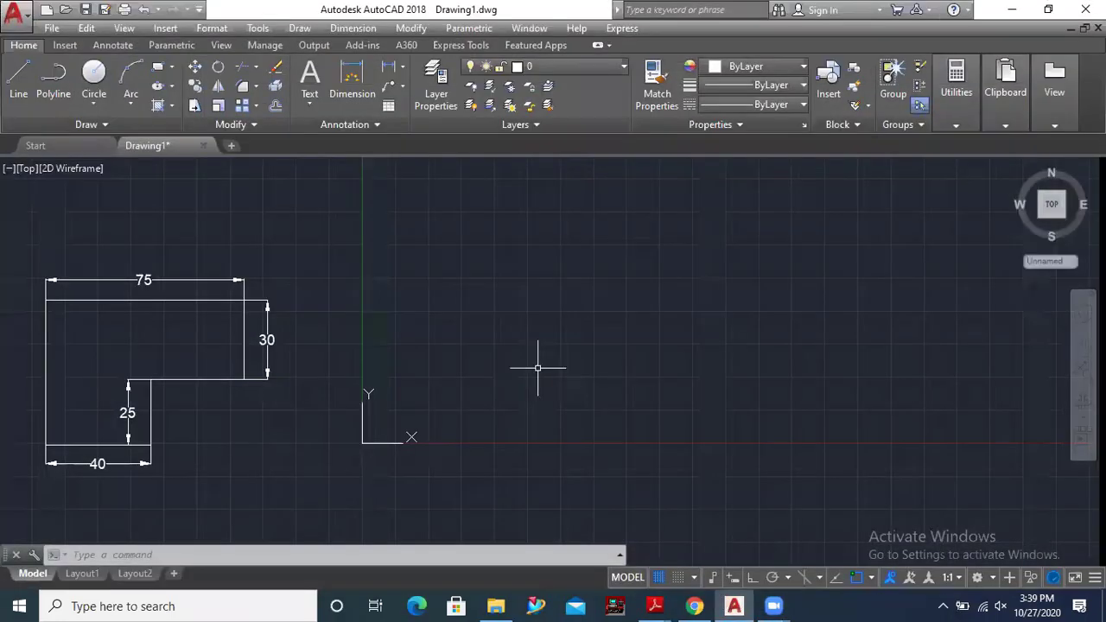
pyautogui.click(18, 72)
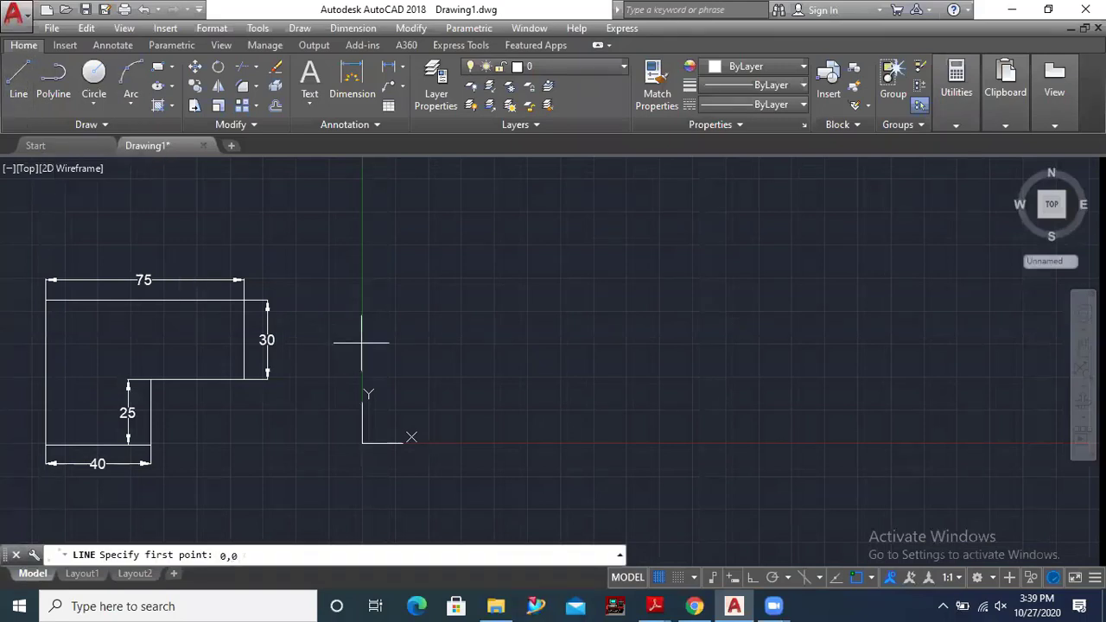
pyautogui.press('Return')
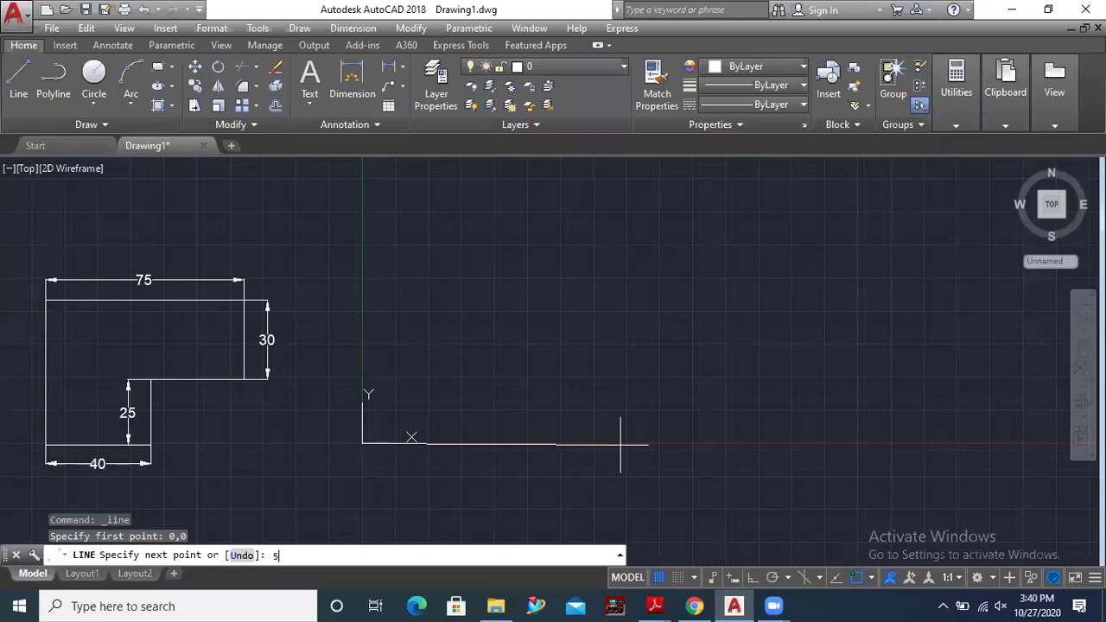
pyautogui.press('Return')
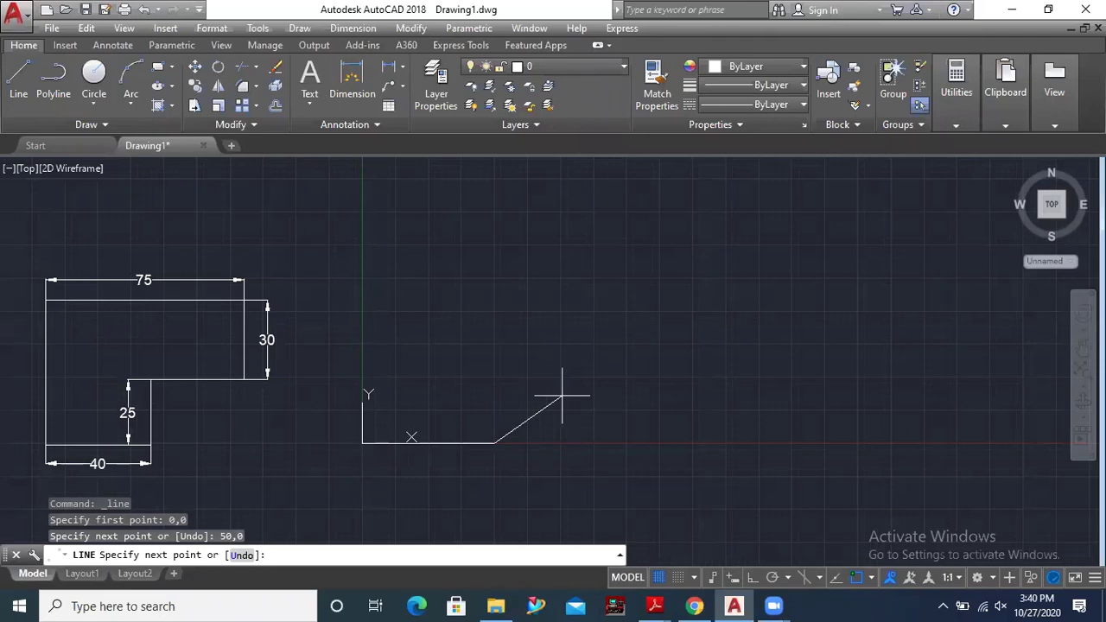
pyautogui.write('@')
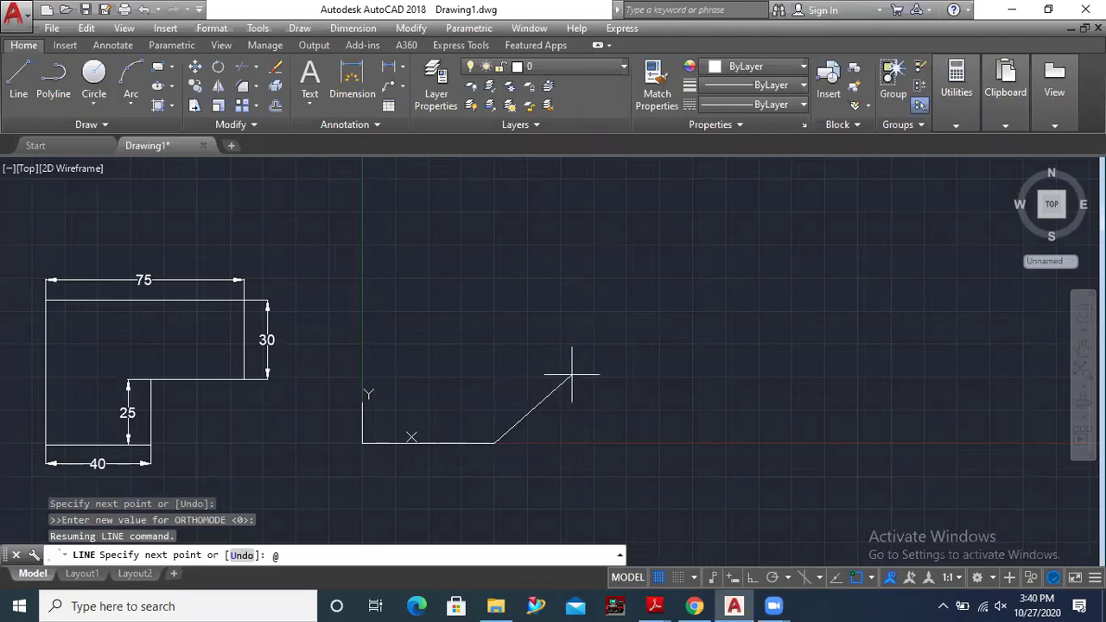
pyautogui.write('20,2')
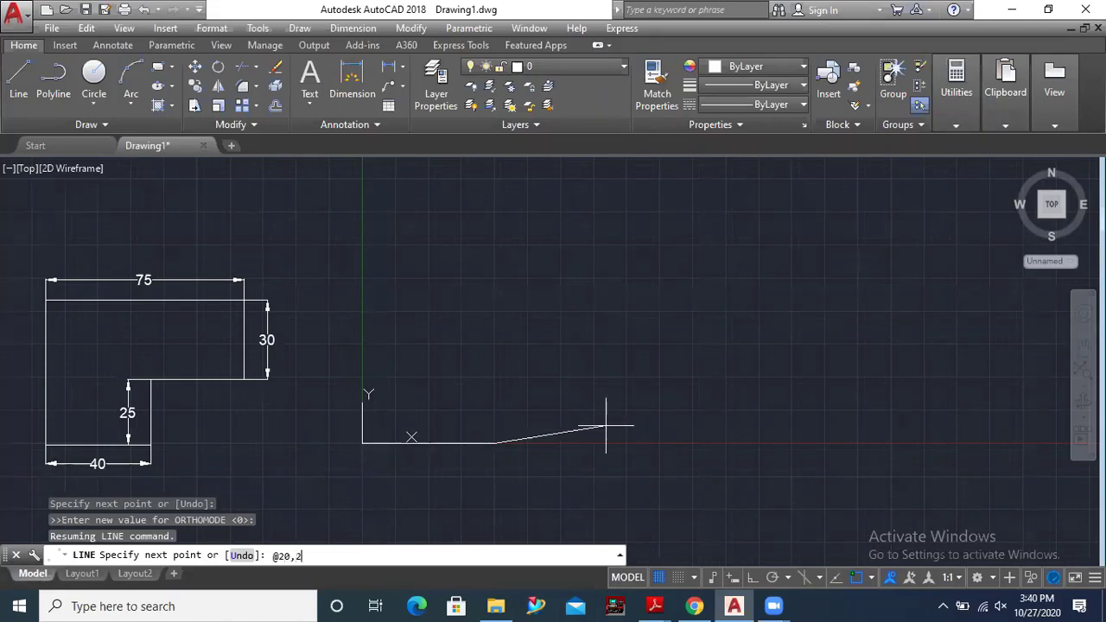
pyautogui.write('0')
pyautogui.press('Return')
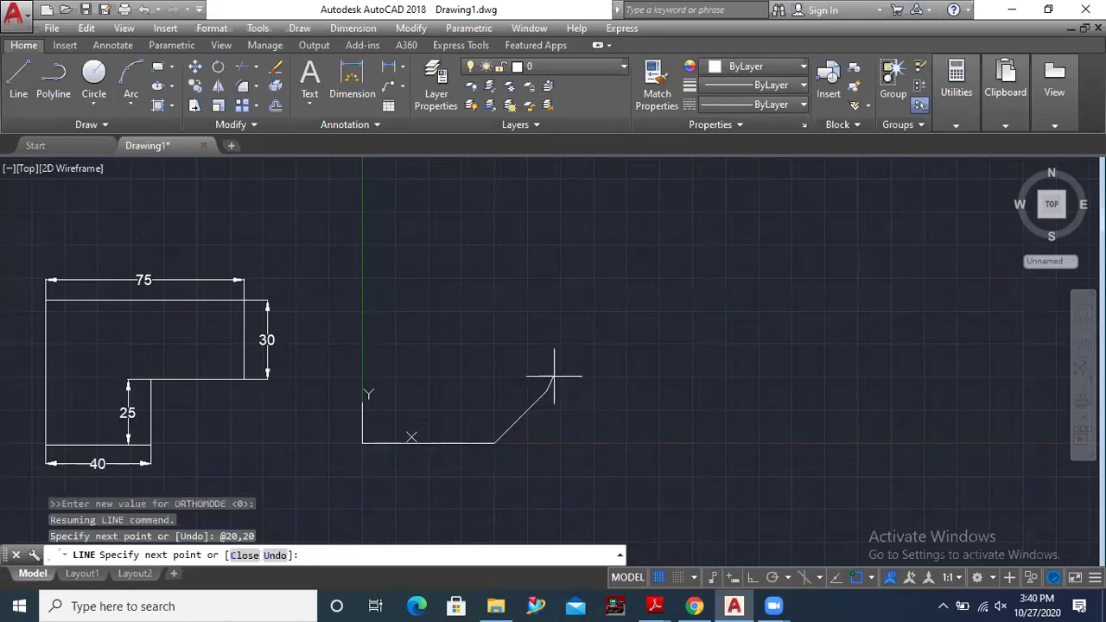
# Return to 2.pdf, mark both ends of the left figure's short vertical edge by hand, and clear the marks
pyautogui.scroll(4, 537, 403)
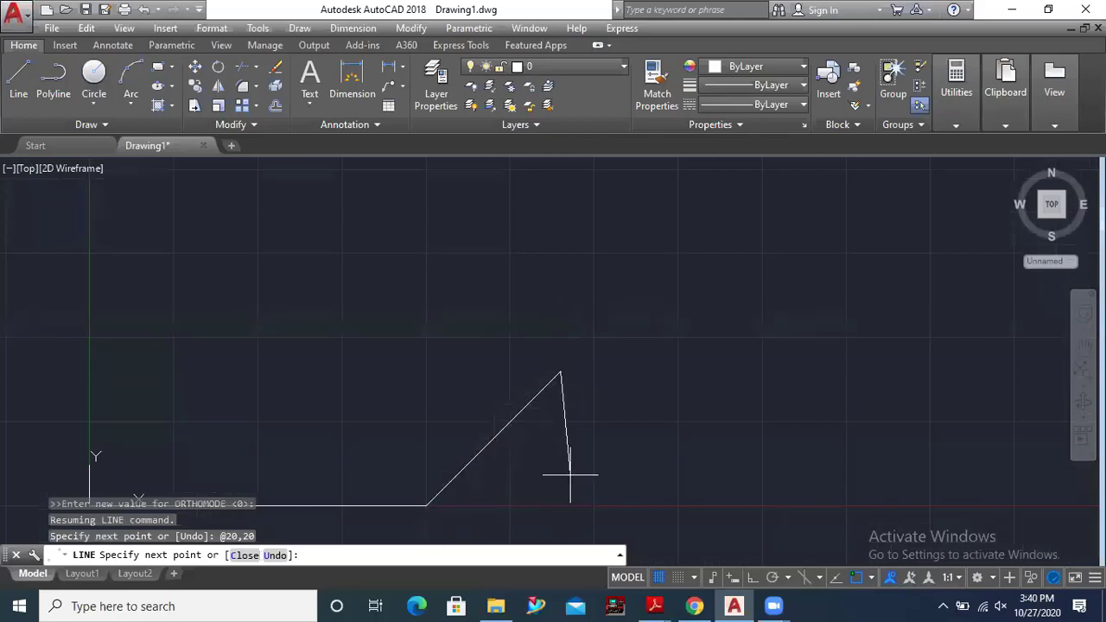
pyautogui.scroll(-2, 585, 334)
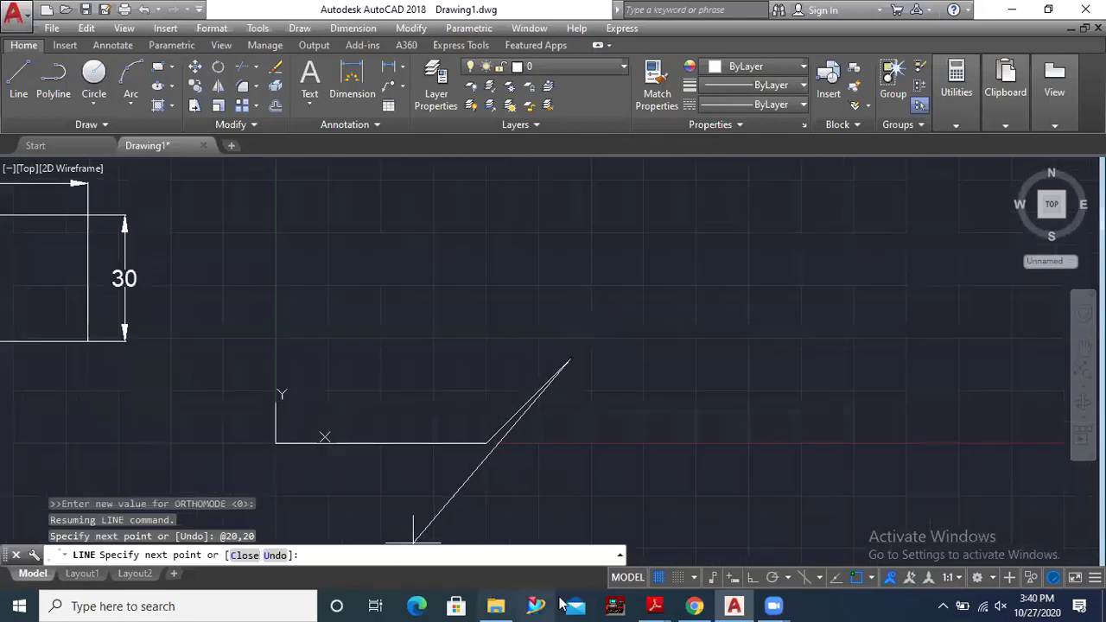
pyautogui.moveTo(655, 604)
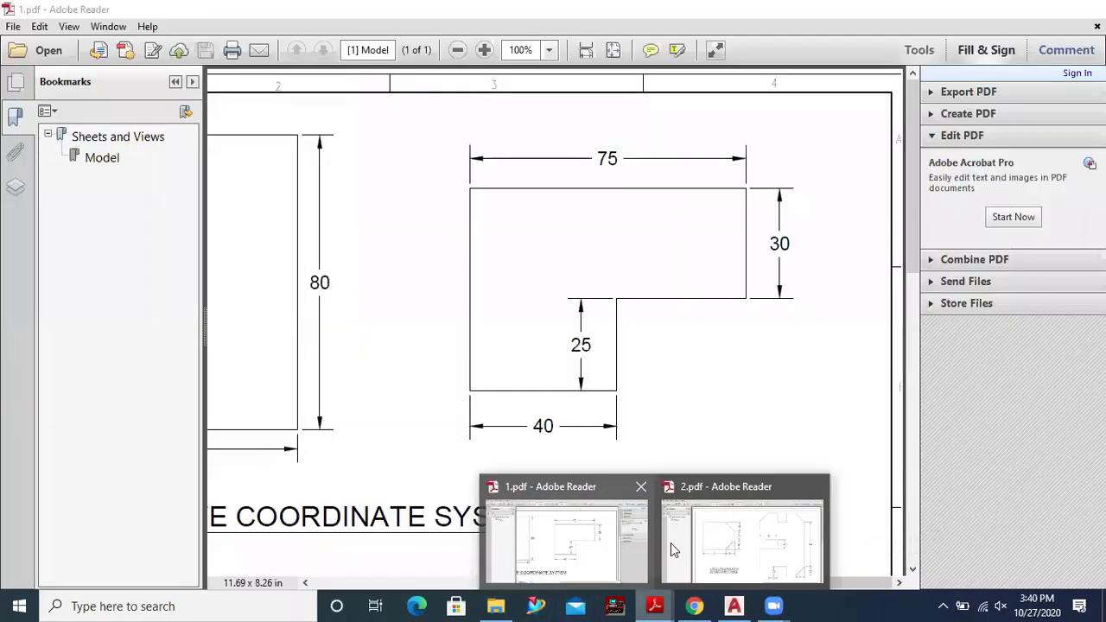
pyautogui.click(701, 548)
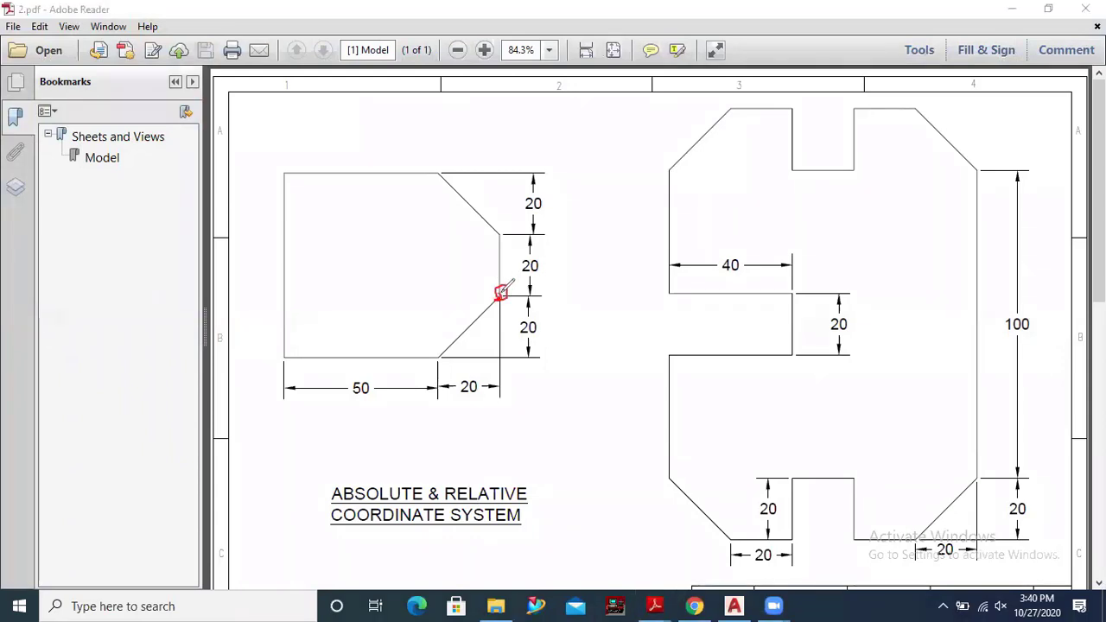
pyautogui.moveTo(497, 235)
pyautogui.mouseDown()
pyautogui.moveTo(496, 246)
pyautogui.moveTo(499, 228)
pyautogui.moveTo(515, 231)
pyautogui.moveTo(501, 235)
pyautogui.mouseUp()
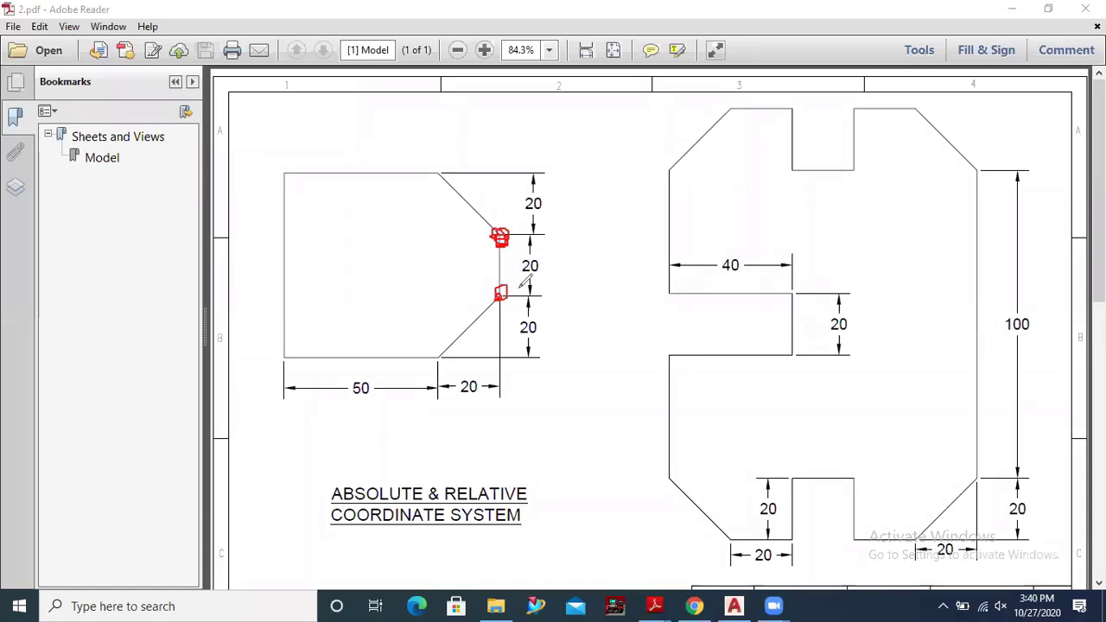
pyautogui.moveTo(464, 277); pyautogui.dragTo(458, 279)
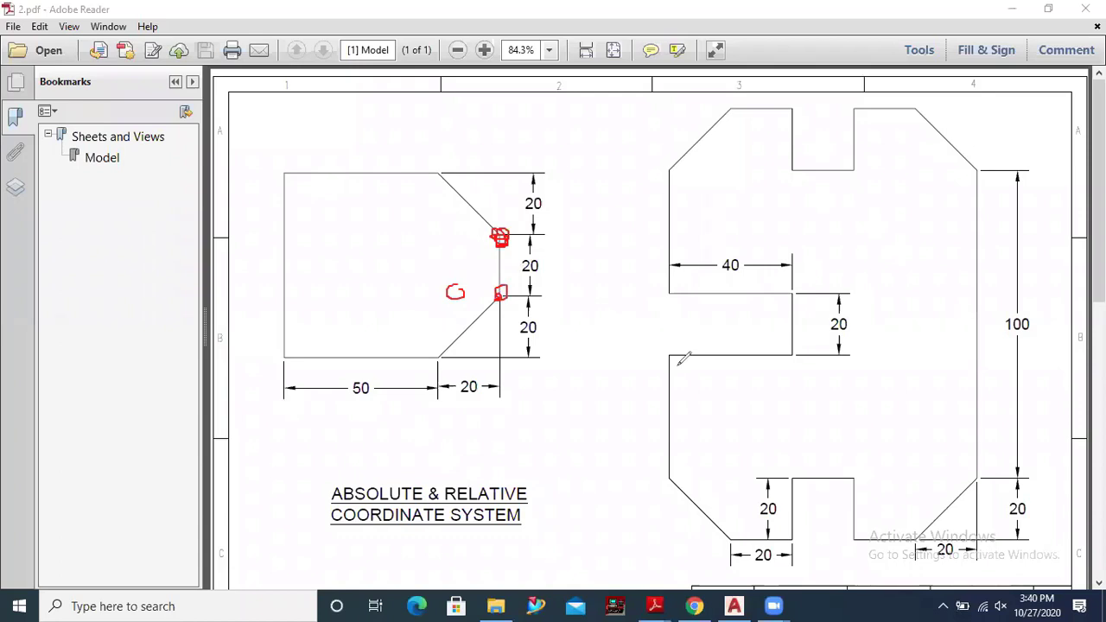
pyautogui.press('e')
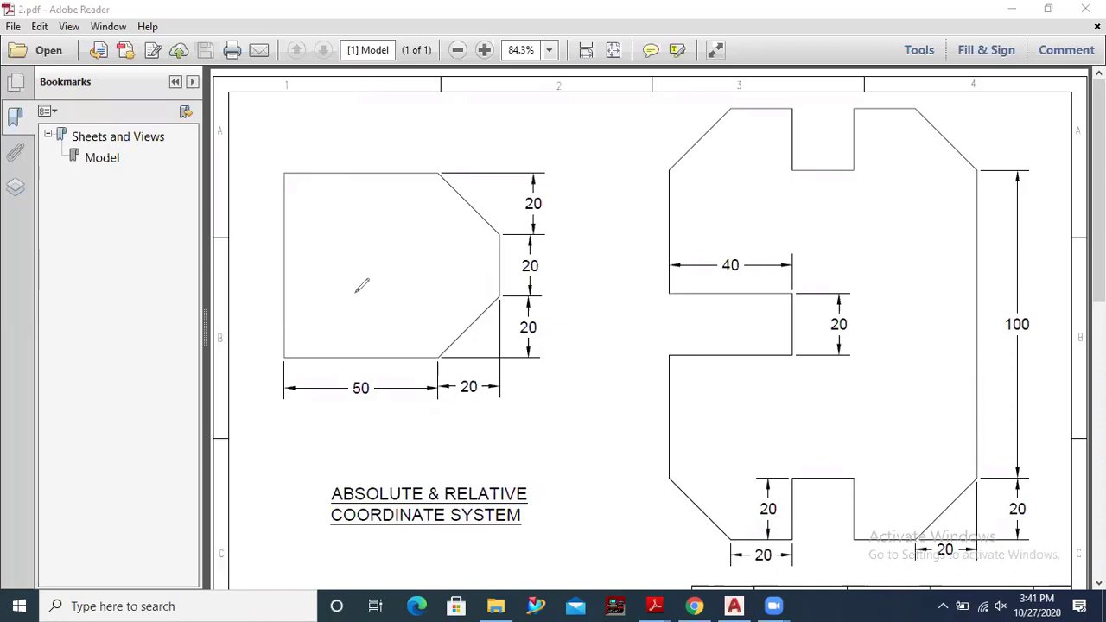
# Mark a point on the left figure's left edge, return to AutoCAD, and draw the short vertical edge to @0,20
pyautogui.moveTo(284, 294); pyautogui.dragTo(283, 308)
pyautogui.click(733, 606)
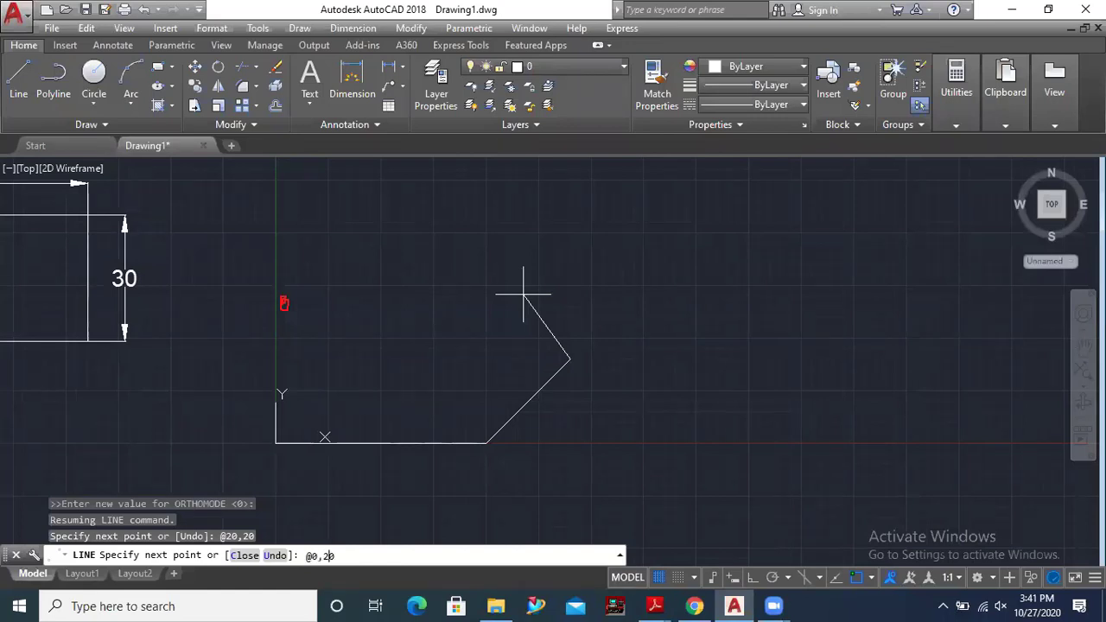
pyautogui.press('Return')
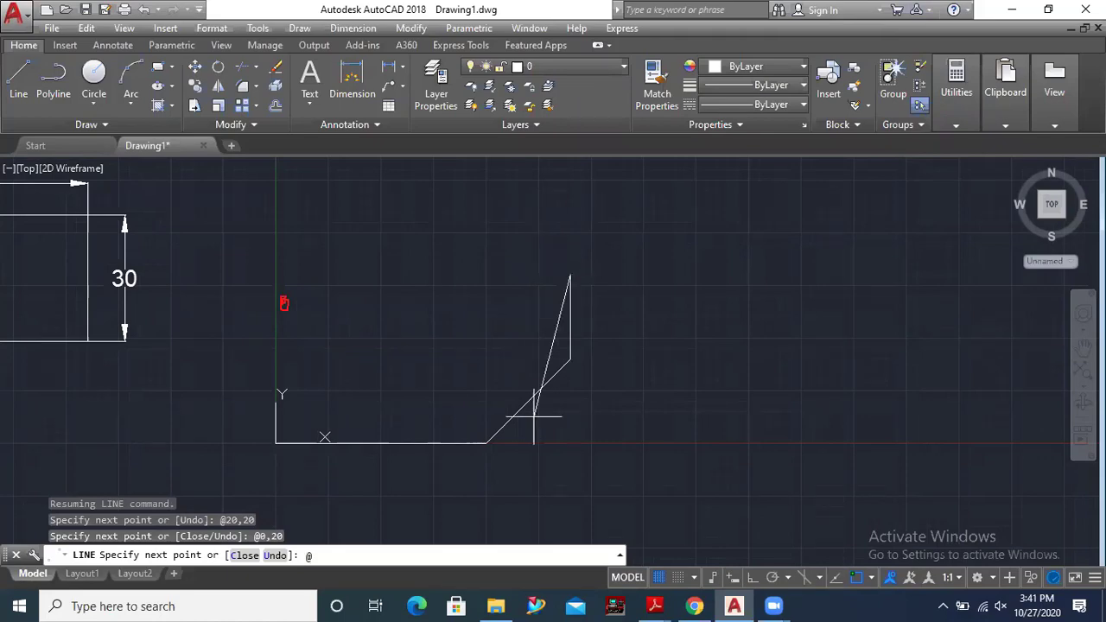
# Return to 2.pdf, sketch the upper-right chamfer's leftward and upward offsets from its lower end, and clear the annotations
pyautogui.moveTo(654, 606)
pyautogui.click(687, 557)
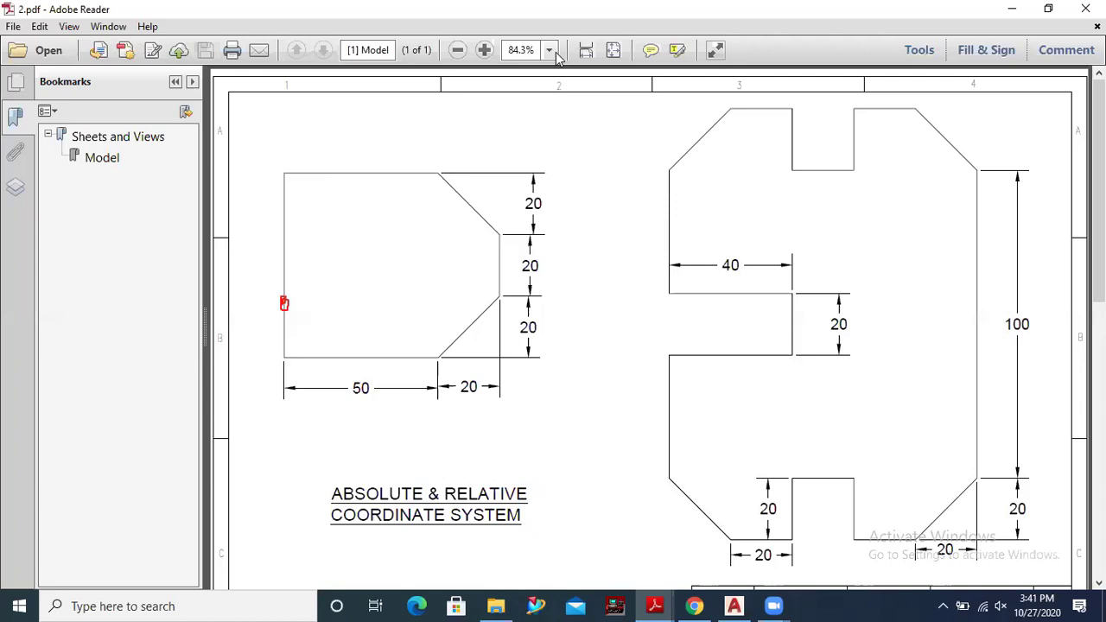
pyautogui.moveTo(500, 234)
pyautogui.mouseDown()
pyautogui.moveTo(430, 220)
pyautogui.moveTo(455, 253)
pyautogui.moveTo(474, 252)
pyautogui.moveTo(508, 205)
pyautogui.moveTo(508, 177)
pyautogui.moveTo(517, 183)
pyautogui.mouseUp()
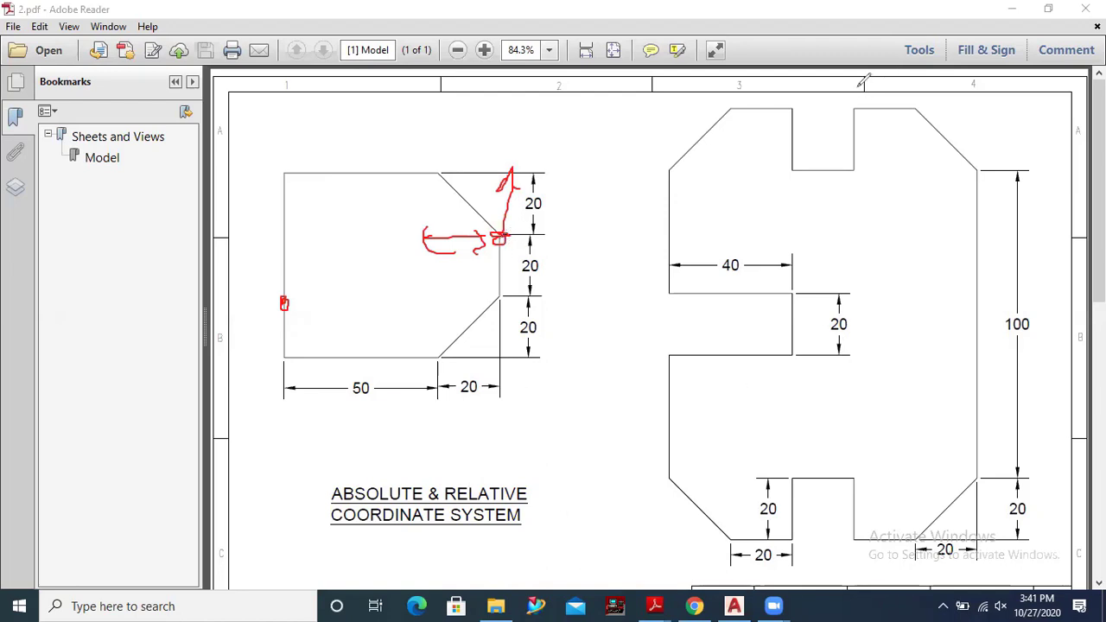
pyautogui.click(646, 34)
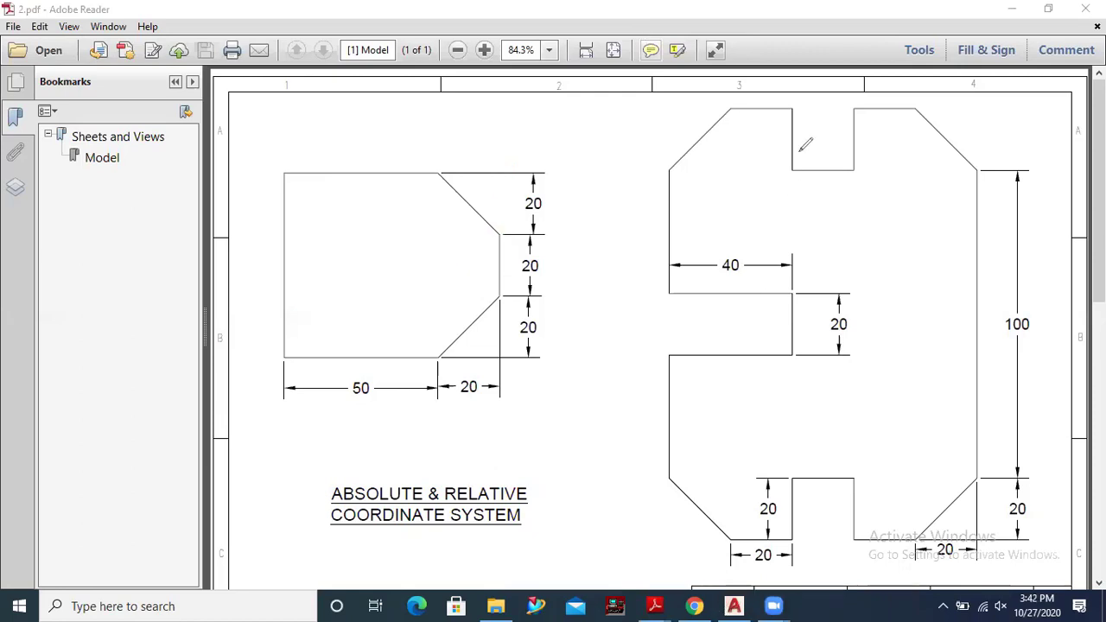
# Switch to AutoCAD and continue the line with the upper-right chamfer to the relative point @-20,20
pyautogui.click(733, 606)
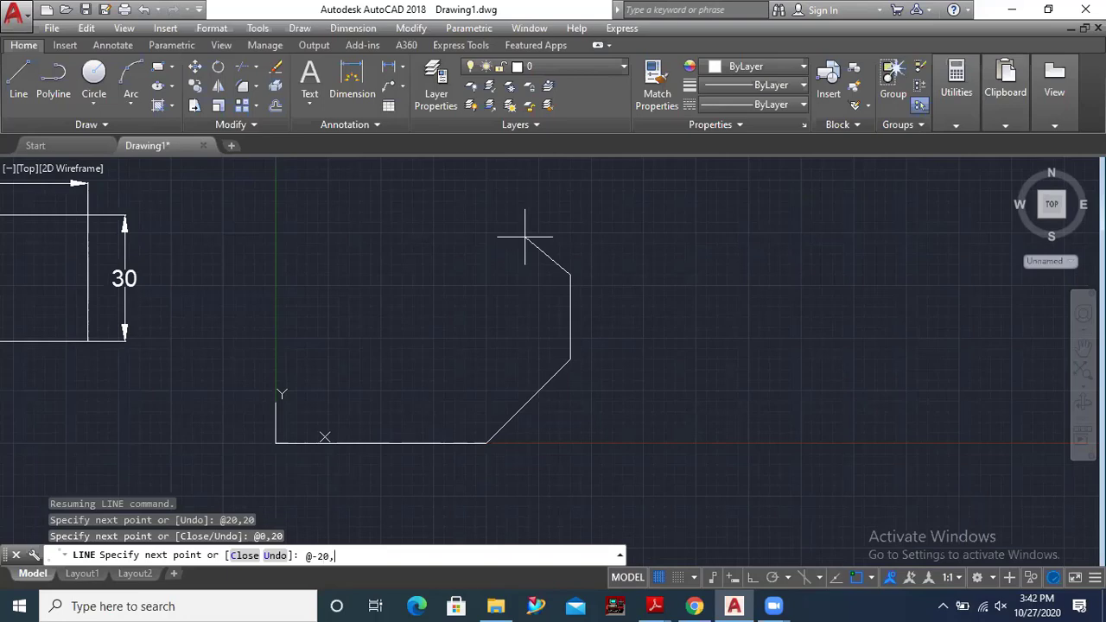
pyautogui.write('0')
pyautogui.press('Return')
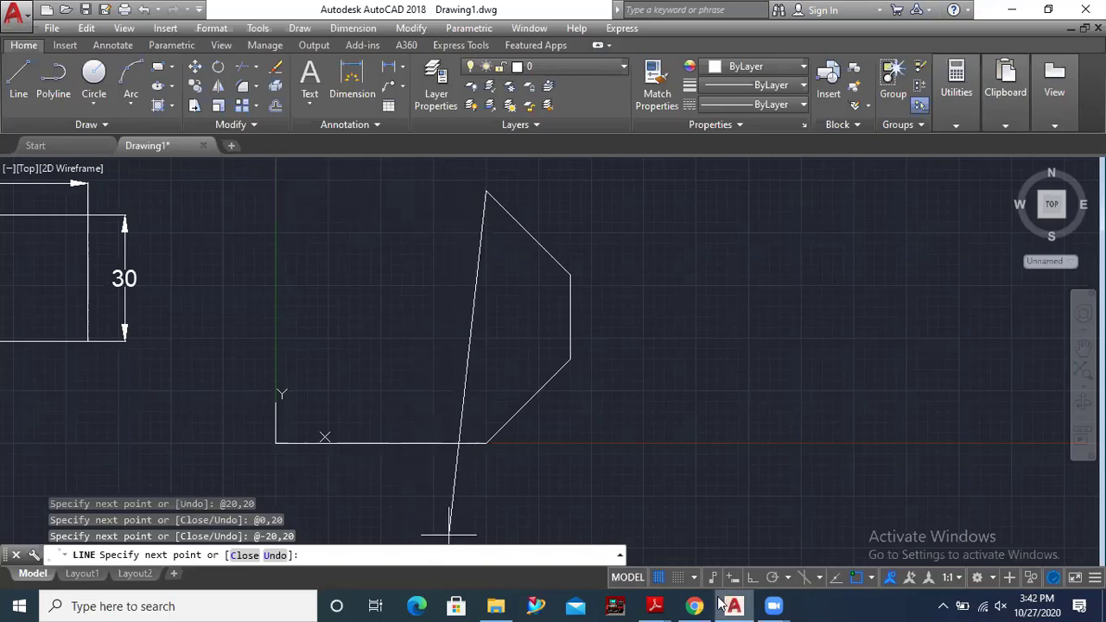
pyautogui.click(655, 606)
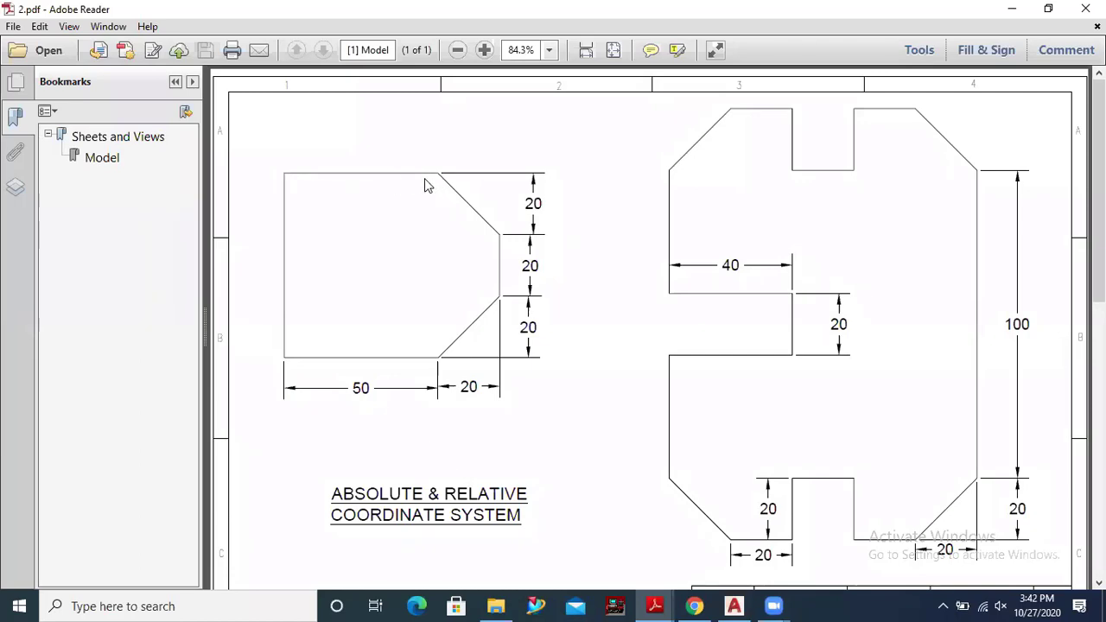
pyautogui.click(733, 605)
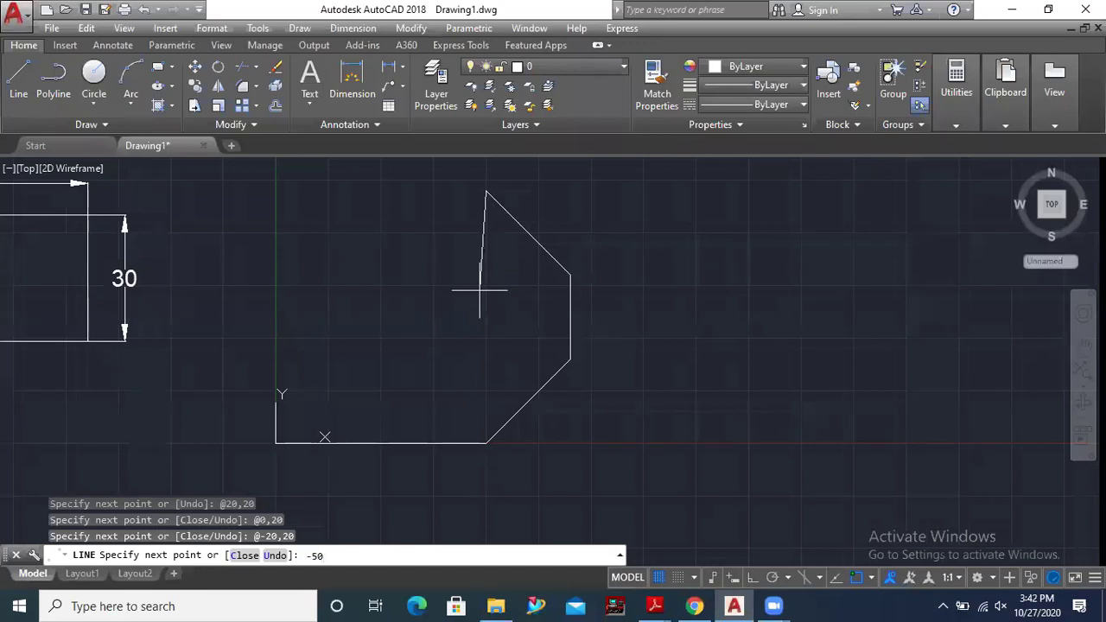
pyautogui.press('Return')
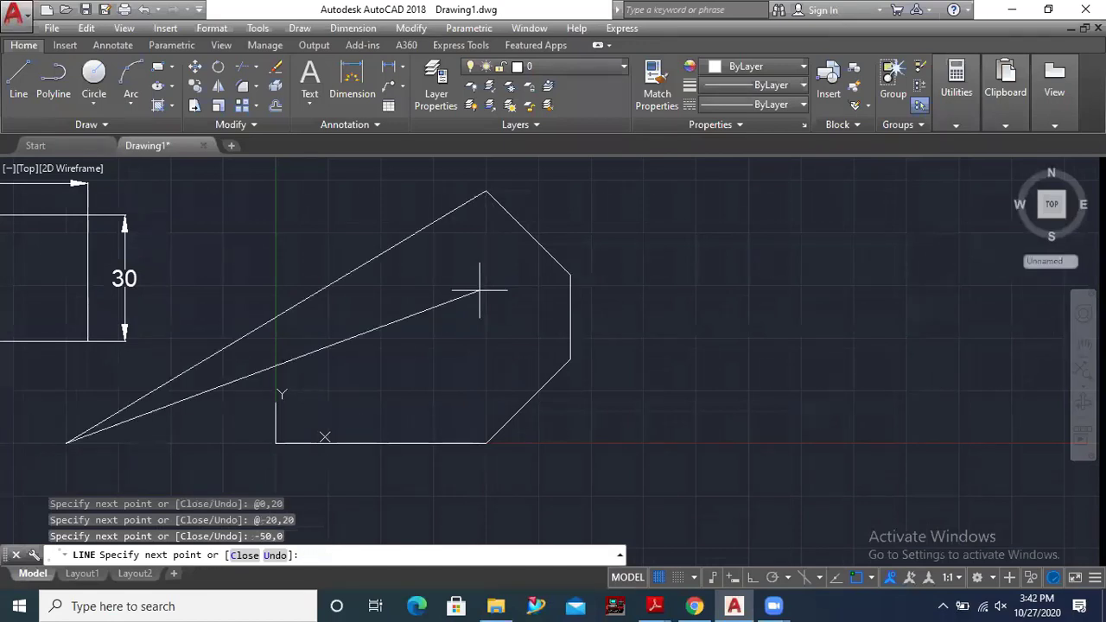
pyautogui.hotkey('ctrl', 'z')
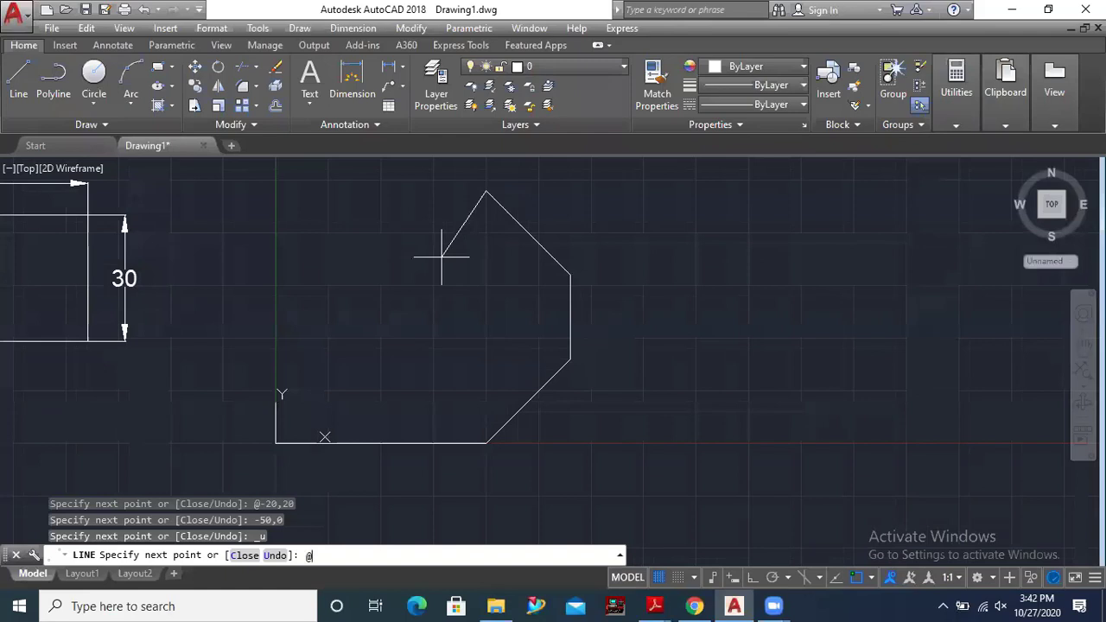
# Draw the figure's top edge to @-50,0 and its left edge to @0,-60, closing the outline at the origin
pyautogui.write('@-50,0')
pyautogui.press('Return')
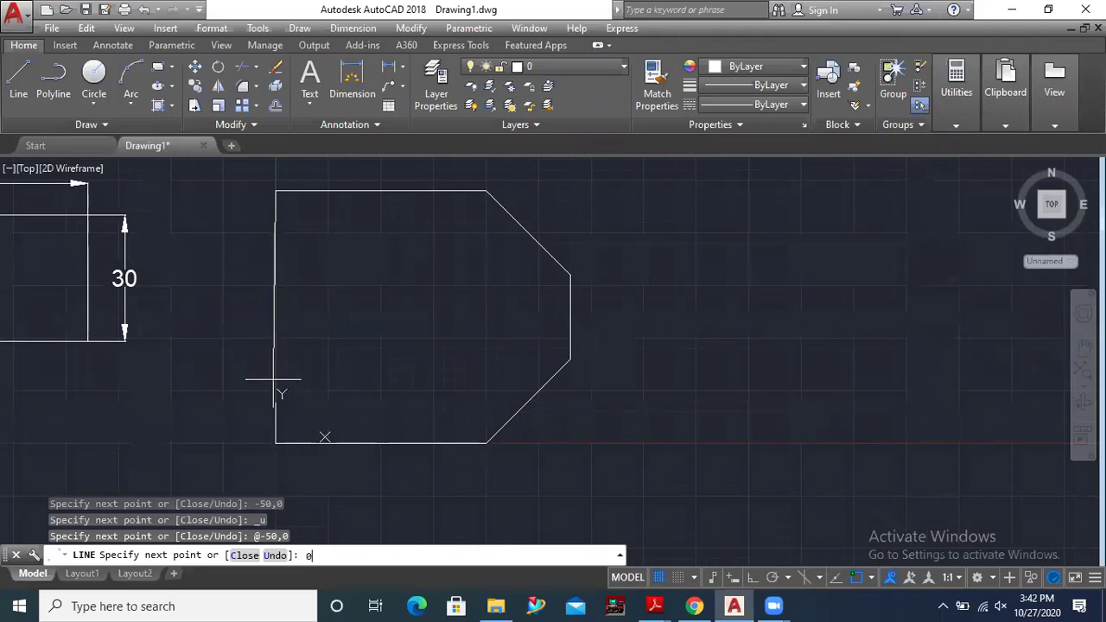
pyautogui.write(',0')
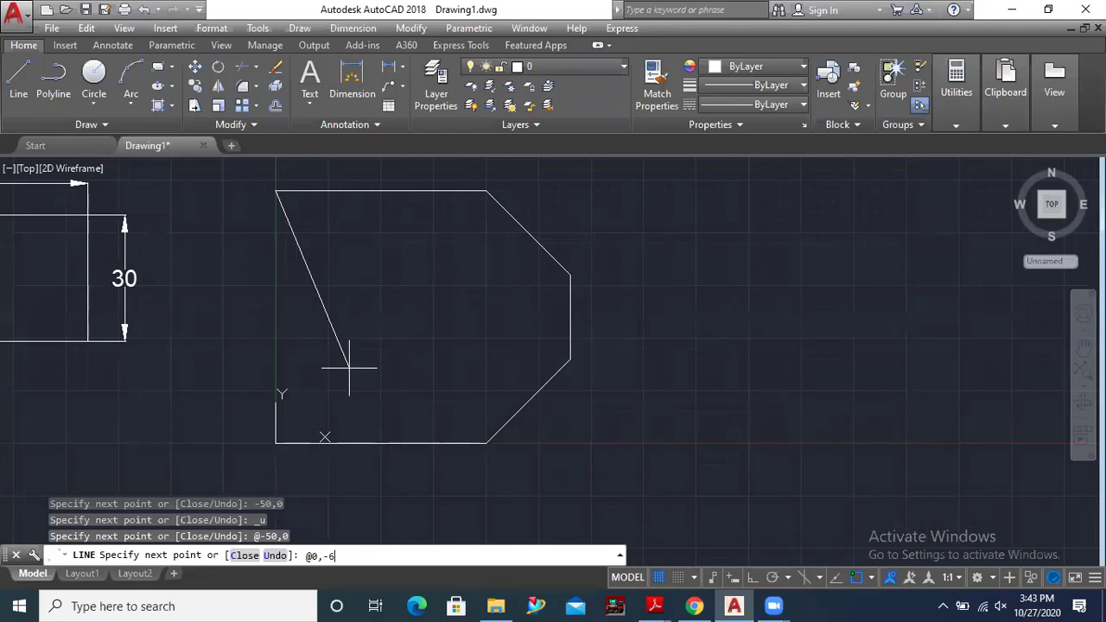
pyautogui.press('Return')
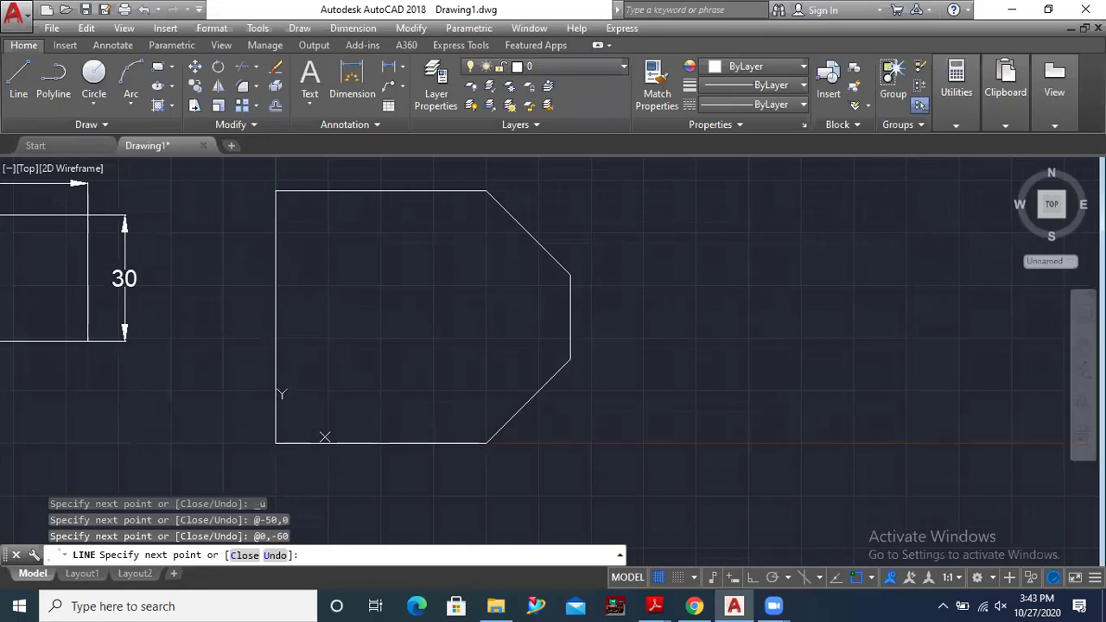
# End the outline and add a linear dimension below the figure's 50-unit bottom edge
pyautogui.press('Escape')
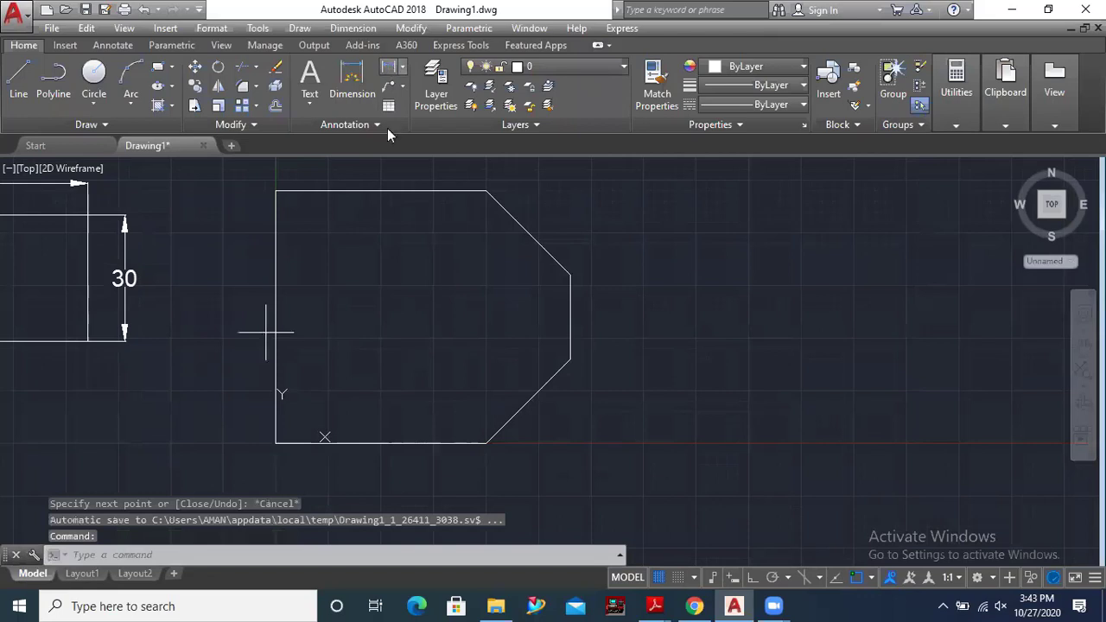
pyautogui.write('dli')
pyautogui.press('Return')
pyautogui.press('Return')
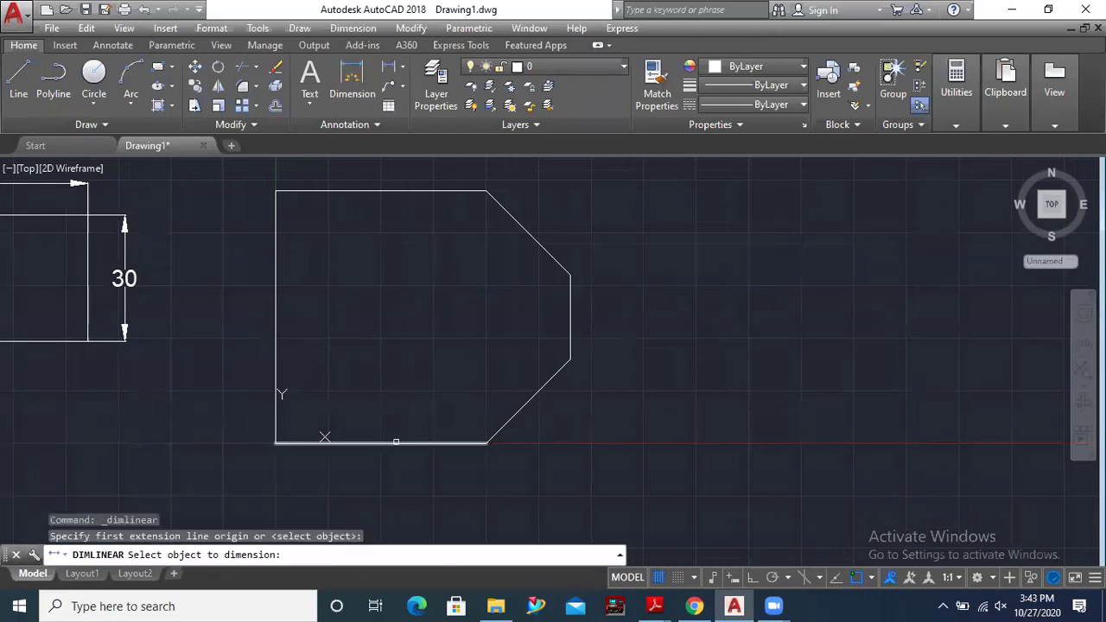
pyautogui.click(396, 442)
pyautogui.click(397, 466)
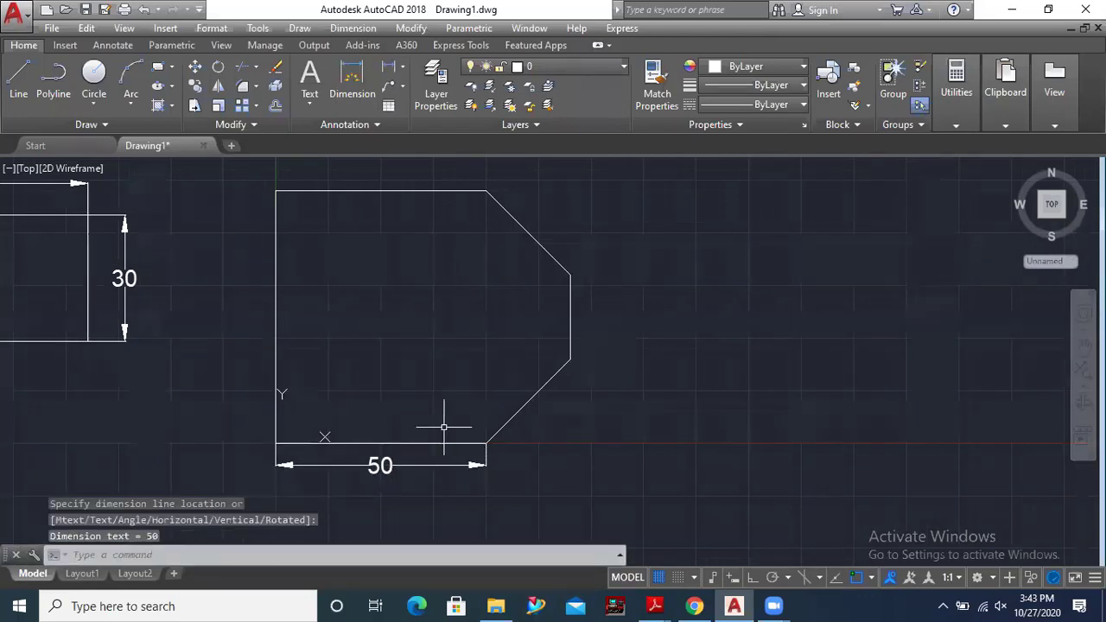
# Add linear dimensions for the lower-right chamfer's horizontal offset below the figure and its vertical offset beside it
pyautogui.press('Return')
pyautogui.press('Return')
pyautogui.click(518, 410)
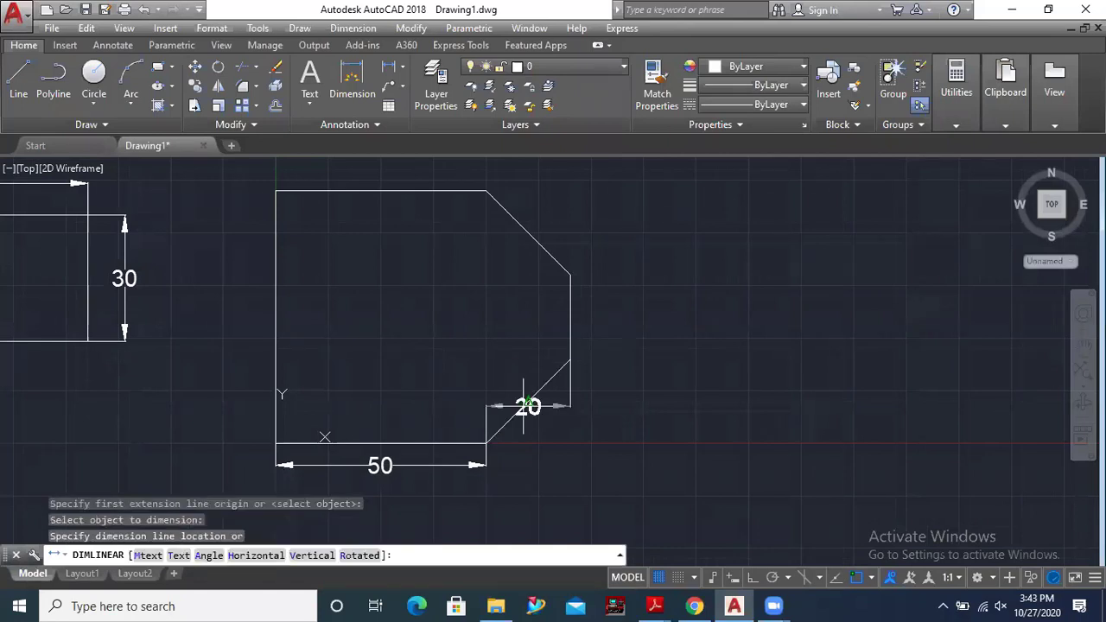
pyautogui.click(544, 458)
pyautogui.press('Return')
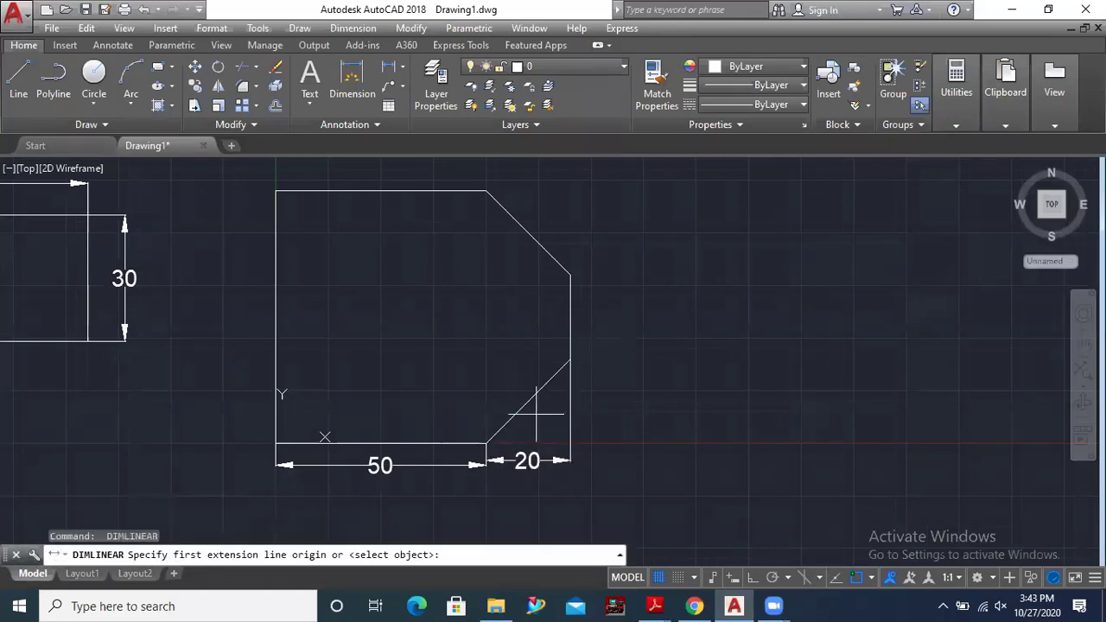
pyautogui.press('Return')
pyautogui.click(529, 402)
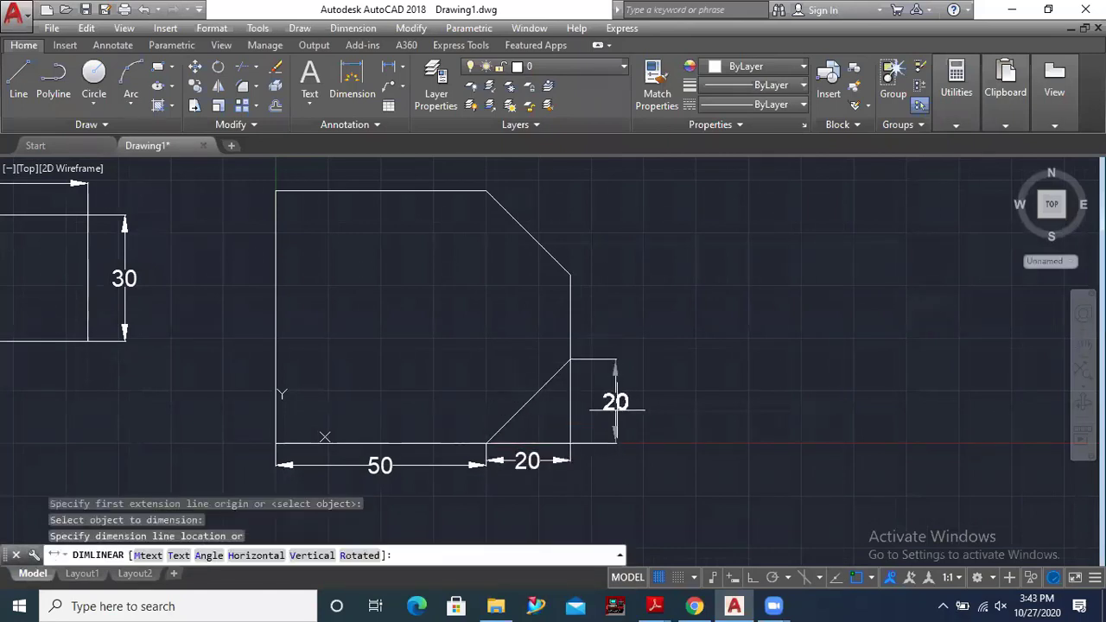
pyautogui.click(605, 405)
# Dimension the short right vertical edge and the upper-right chamfer's vertical offset, placing both dimensions outside the figure
pyautogui.press('Return')
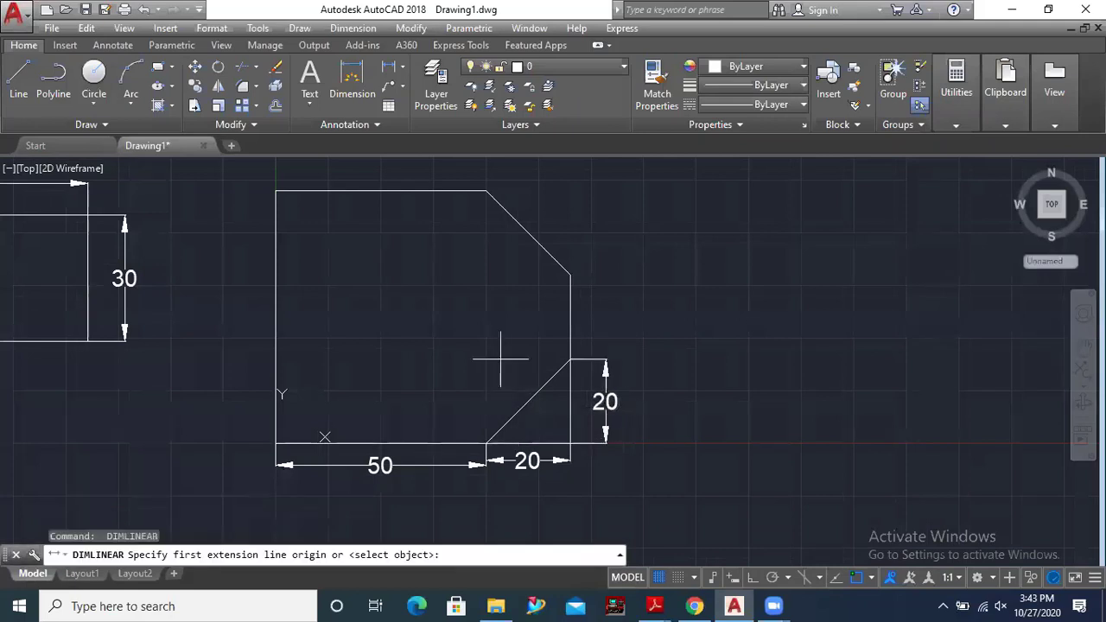
pyautogui.press('Return')
pyautogui.click(570, 323)
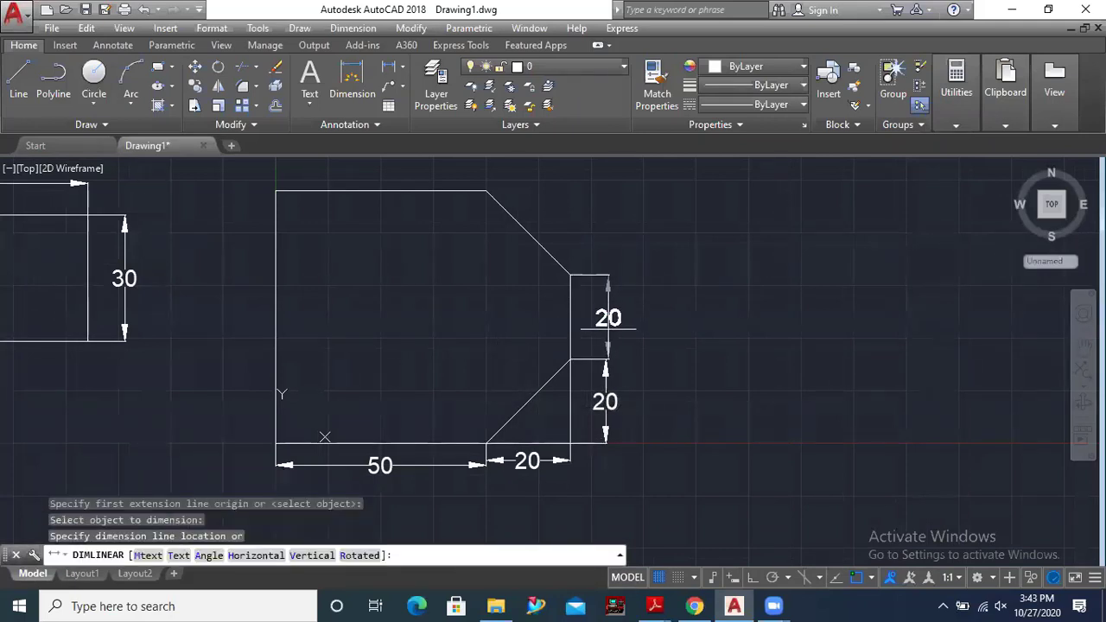
pyautogui.click(605, 318)
pyautogui.press('Return')
pyautogui.press('Return')
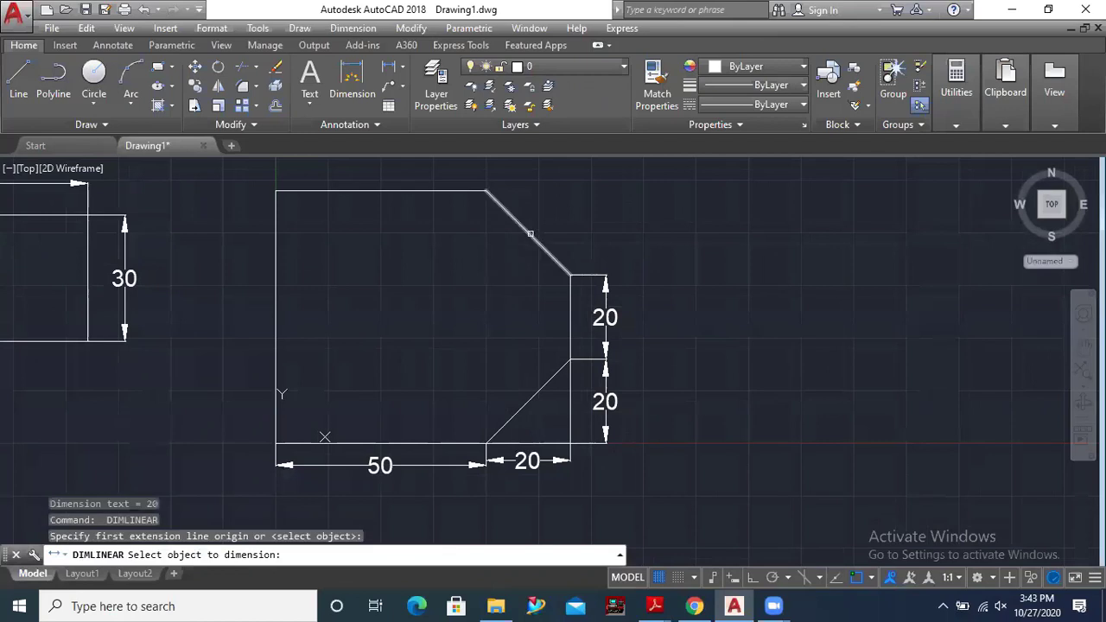
pyautogui.click(528, 233)
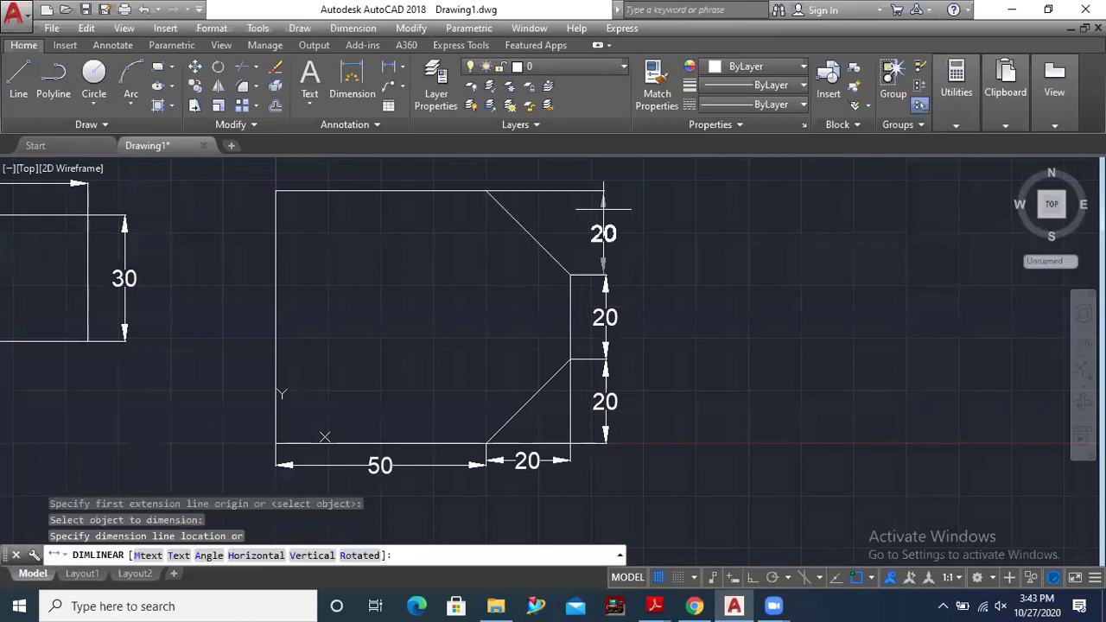
pyautogui.click(603, 208)
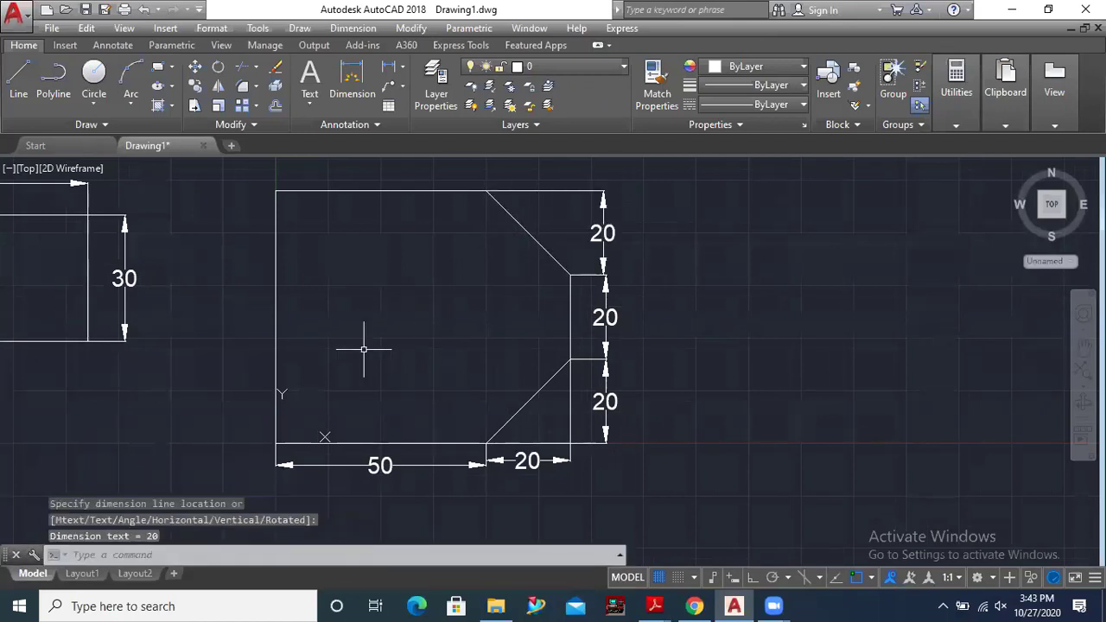
pyautogui.scroll(-2, 260, 339)
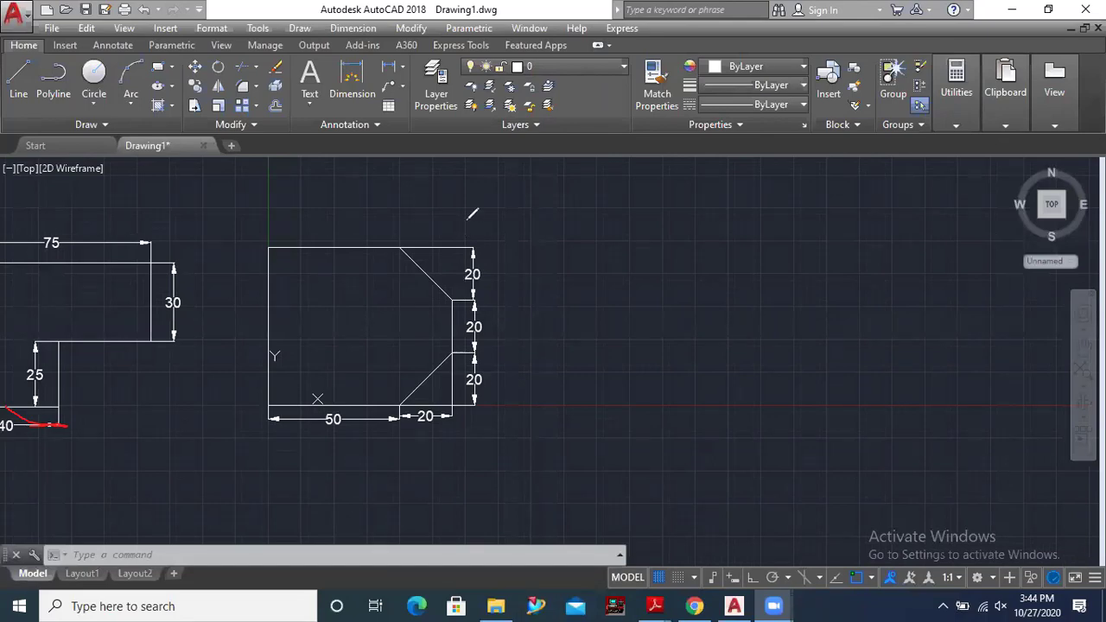
# Circle the whole status bar with freehand annotation and label it "status bar" with a leader stroke
pyautogui.moveTo(13, 560)
pyautogui.mouseDown()
pyautogui.moveTo(12, 579)
pyautogui.moveTo(131, 593)
pyautogui.moveTo(485, 594)
pyautogui.moveTo(884, 577)
pyautogui.moveTo(1094, 592)
pyautogui.mouseUp()
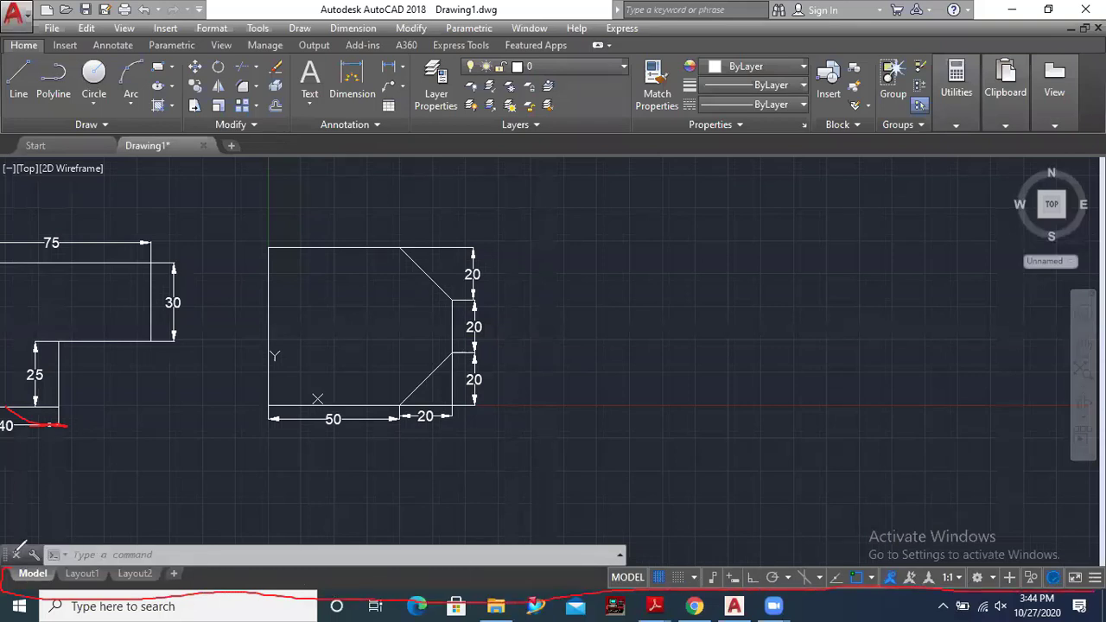
pyautogui.moveTo(15, 558)
pyautogui.mouseDown()
pyautogui.moveTo(158, 548)
pyautogui.moveTo(644, 563)
pyautogui.moveTo(947, 550)
pyautogui.moveTo(1105, 561)
pyautogui.mouseUp()
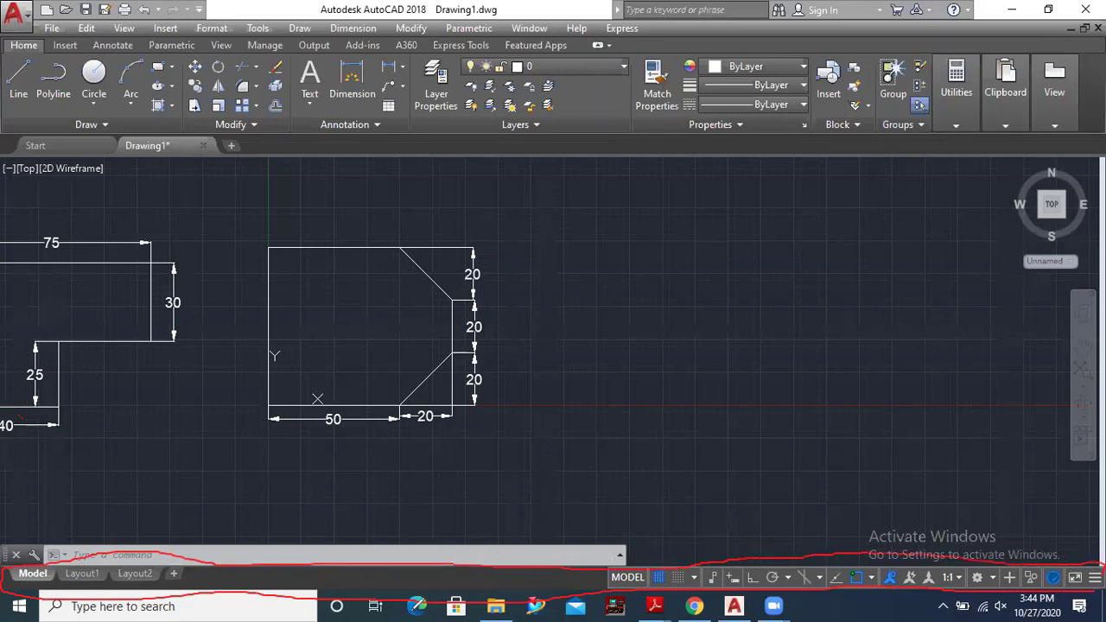
pyautogui.moveTo(495, 573); pyautogui.dragTo(539, 516)
pyautogui.moveTo(571, 484)
pyautogui.mouseDown()
pyautogui.moveTo(562, 503)
pyautogui.moveTo(585, 508)
pyautogui.moveTo(602, 489)
pyautogui.moveTo(620, 510)
pyautogui.moveTo(631, 489)
pyautogui.moveTo(657, 502)
pyautogui.moveTo(657, 489)
pyautogui.moveTo(671, 514)
pyautogui.mouseUp()
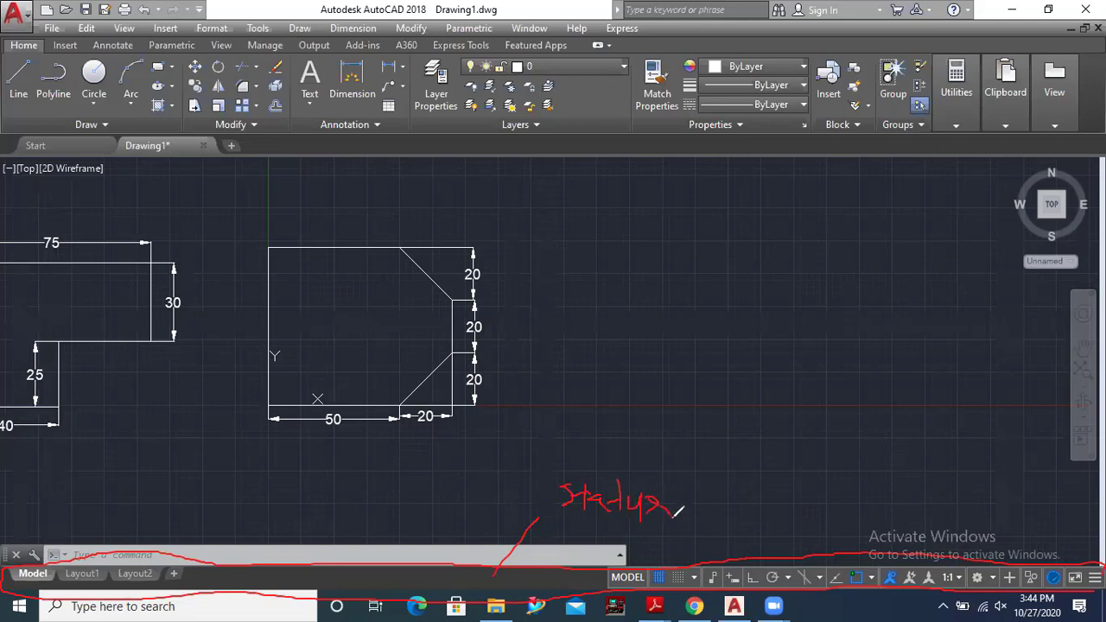
pyautogui.moveTo(694, 471)
pyautogui.mouseDown()
pyautogui.moveTo(705, 511)
pyautogui.moveTo(750, 515)
pyautogui.moveTo(748, 495)
pyautogui.mouseUp()
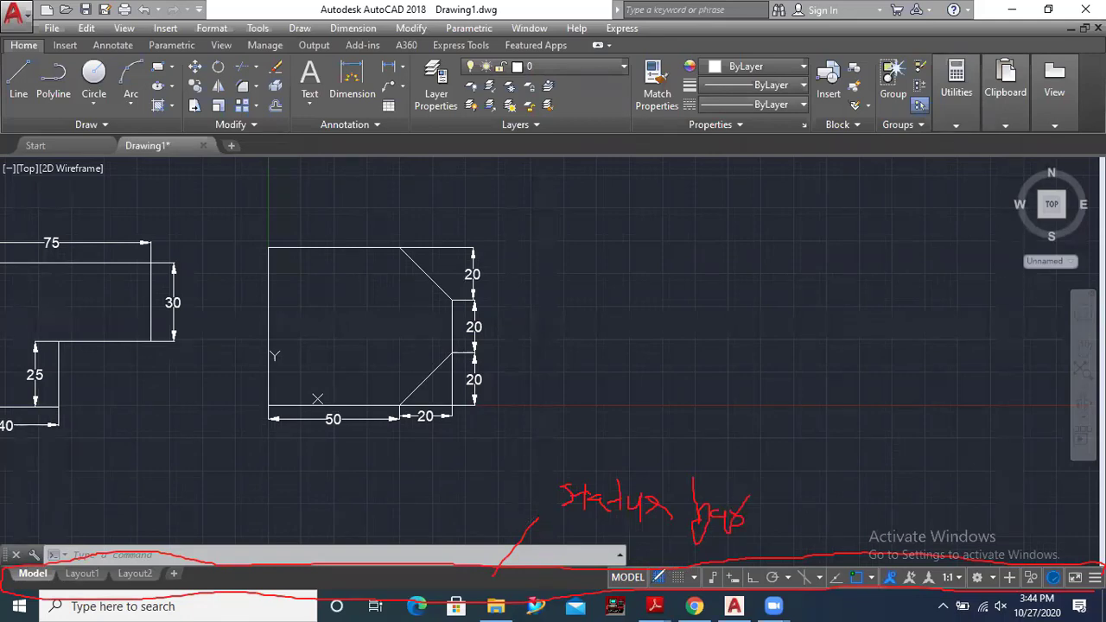
# Mark the grid, infer constraints and dynamic input toggles with freehand strokes, and clear the annotations
pyautogui.moveTo(659, 566)
pyautogui.mouseDown()
pyautogui.moveTo(674, 534)
pyautogui.moveTo(697, 533)
pyautogui.mouseUp()
pyautogui.moveTo(710, 575); pyautogui.dragTo(745, 524)
pyautogui.moveTo(731, 575); pyautogui.dragTo(761, 535)
pyautogui.press('Escape')
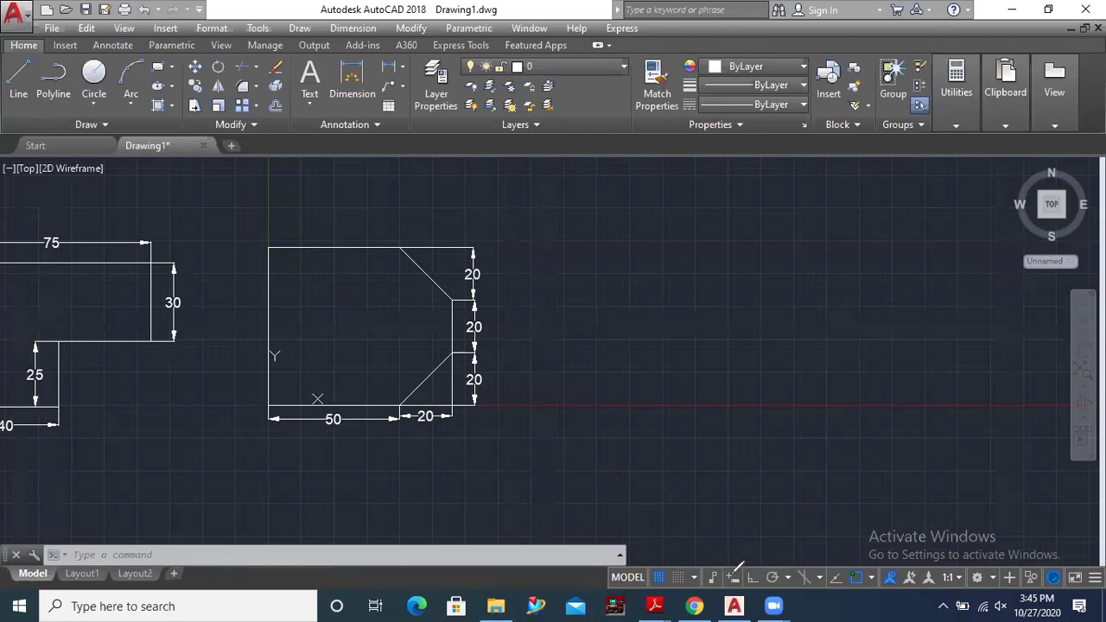
# Turn on dynamic input and draw a diagonal line from a free point right of the figure to the relative point 20,20
pyautogui.moveTo(733, 576)
pyautogui.mouseDown()
pyautogui.moveTo(763, 533)
pyautogui.moveTo(726, 568)
pyautogui.moveTo(723, 589)
pyautogui.moveTo(738, 589)
pyautogui.moveTo(742, 570)
pyautogui.mouseUp()
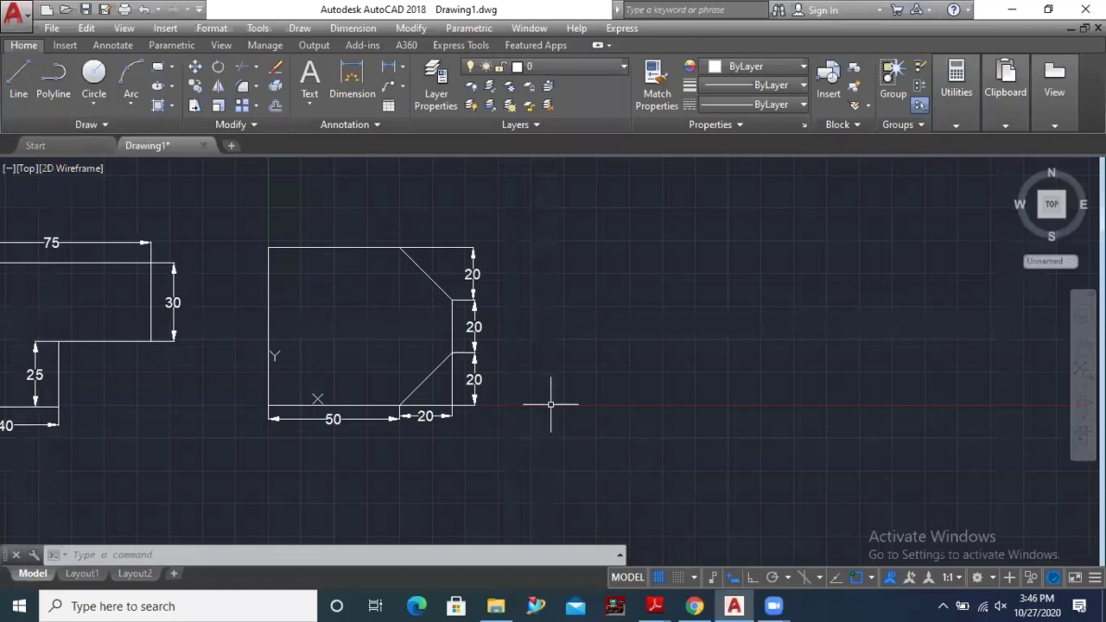
pyautogui.click(19, 87)
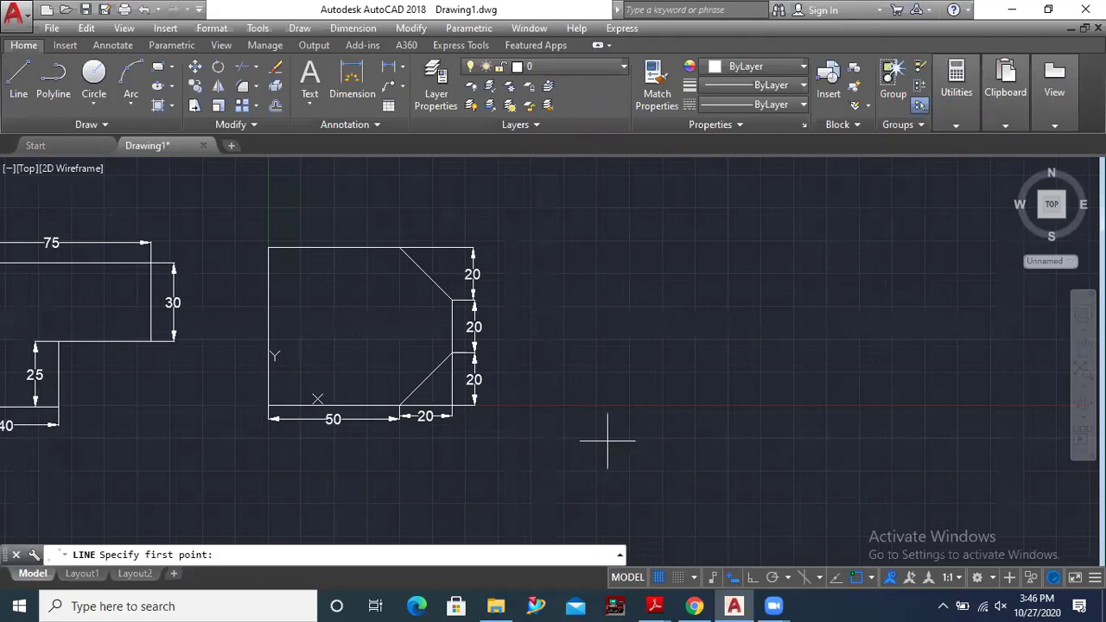
pyautogui.click(732, 579)
pyautogui.click(600, 379)
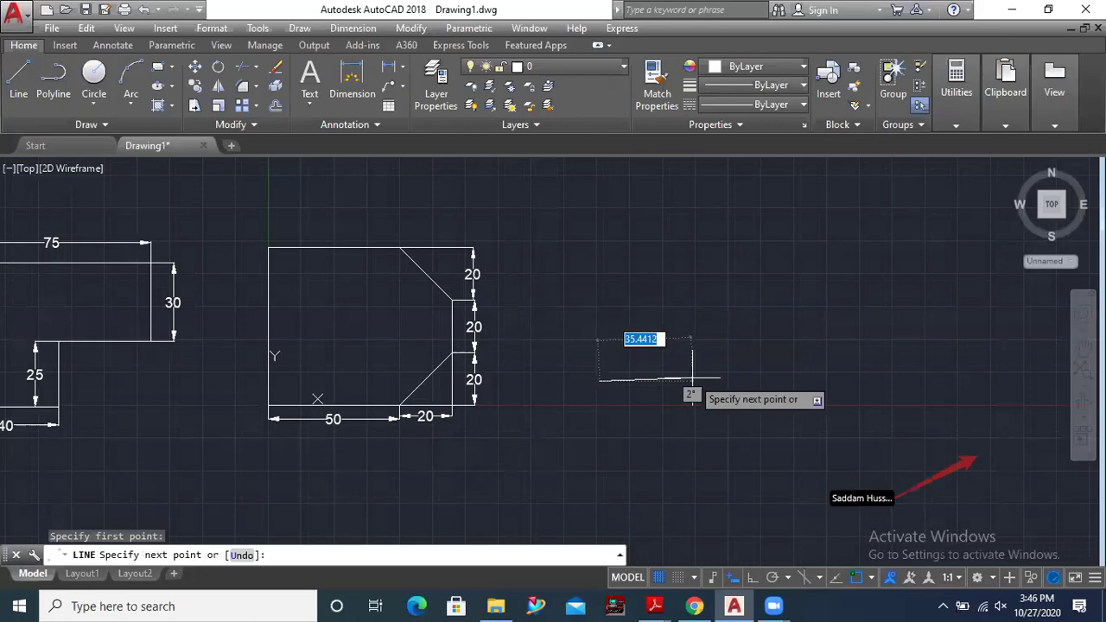
pyautogui.write('20')
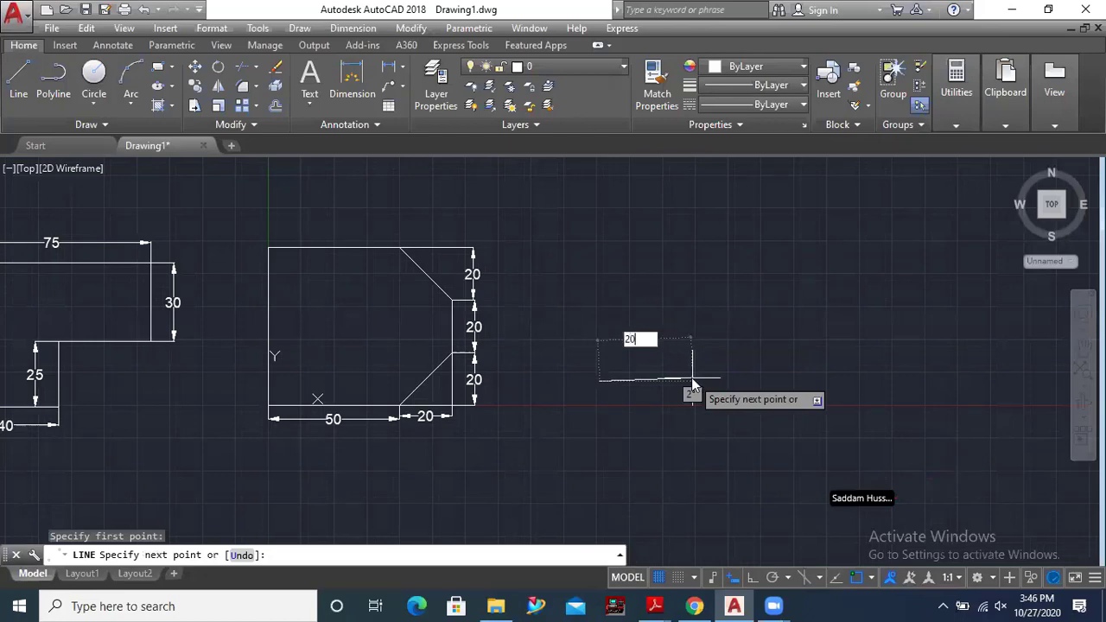
pyautogui.press('Tab')
pyautogui.write('20')
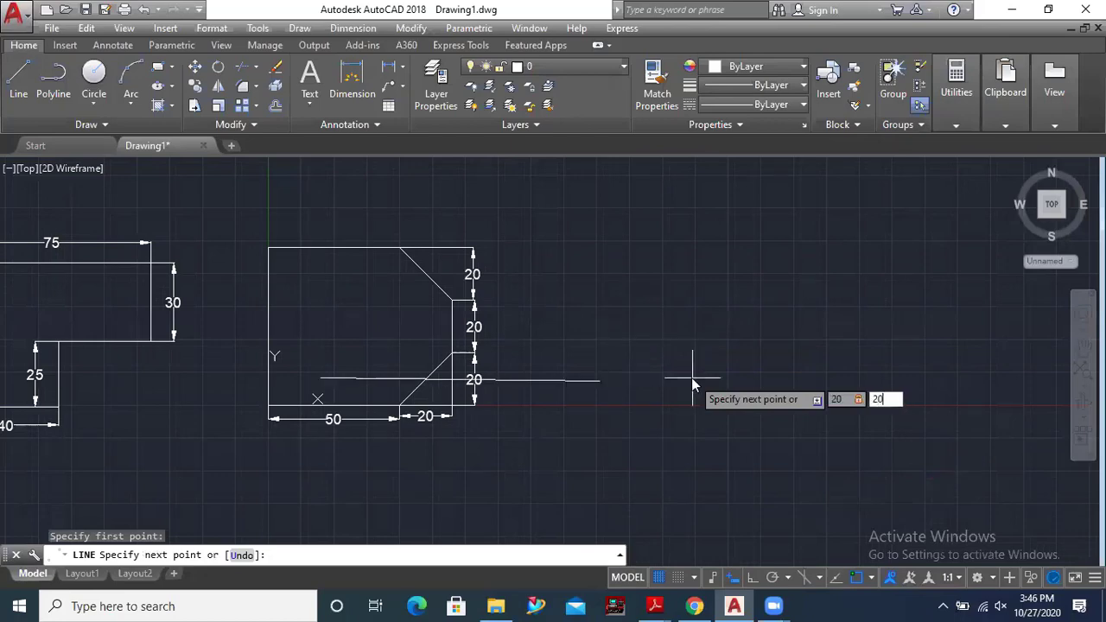
pyautogui.press('Return')
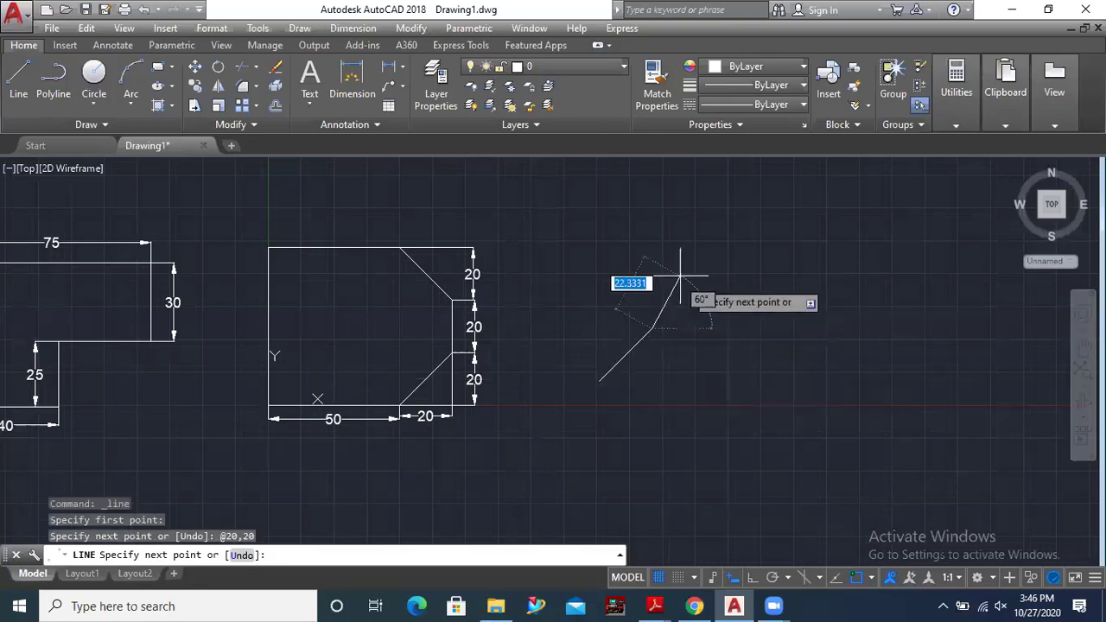
# Continue from the diagonal's upper end with a vertical line to the relative point 0,20 and end the line
pyautogui.scroll(4, 646, 362)
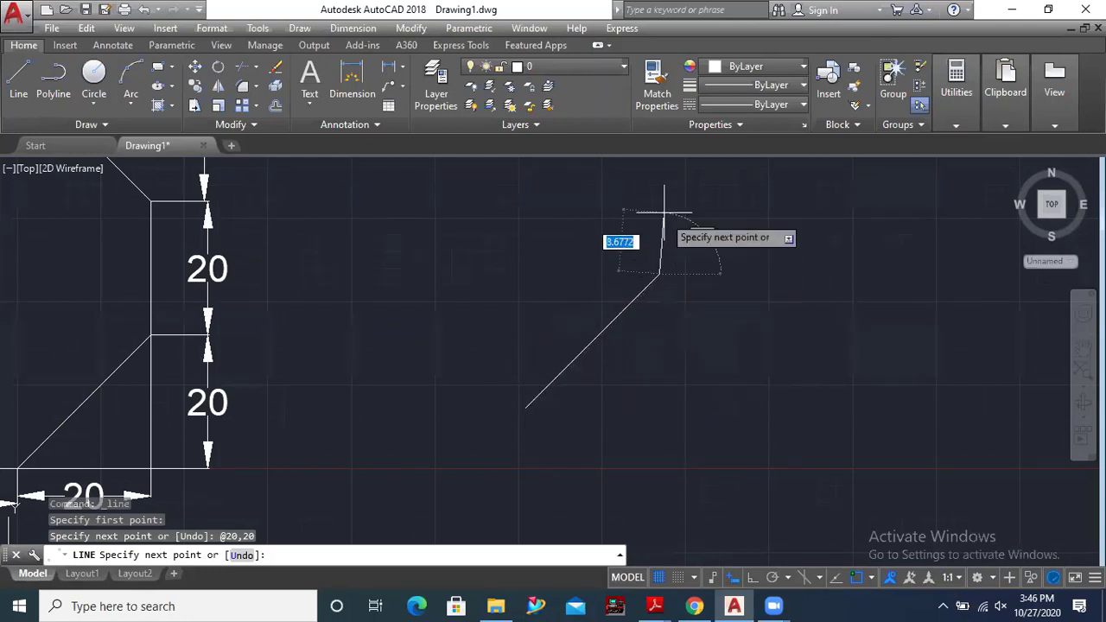
pyautogui.scroll(-2, 668, 279)
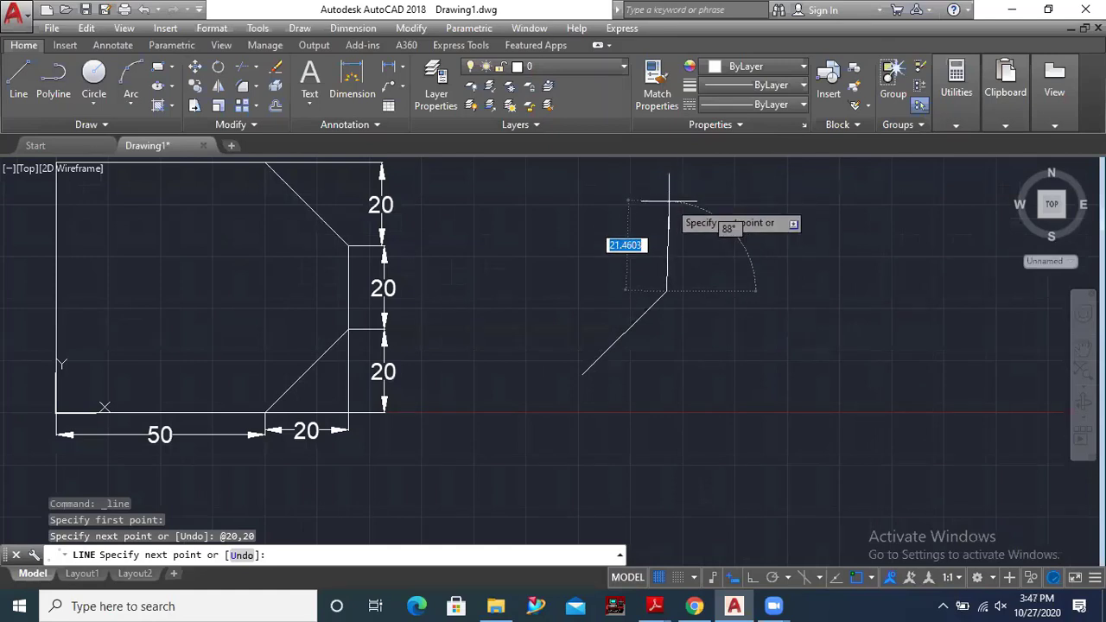
pyautogui.write('0')
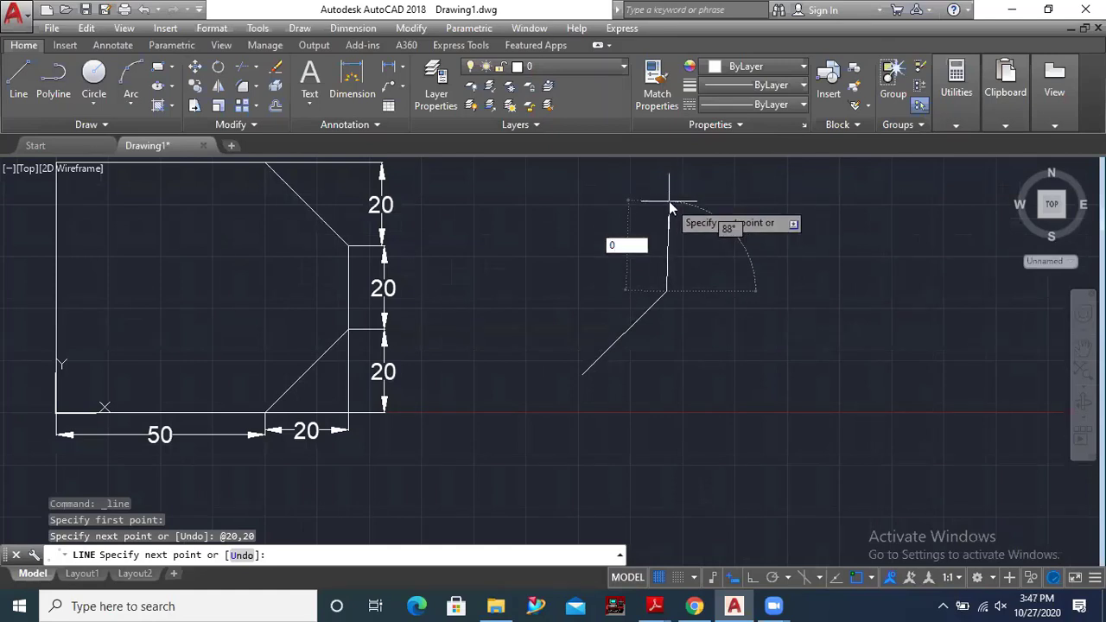
pyautogui.press('Tab')
pyautogui.write('20')
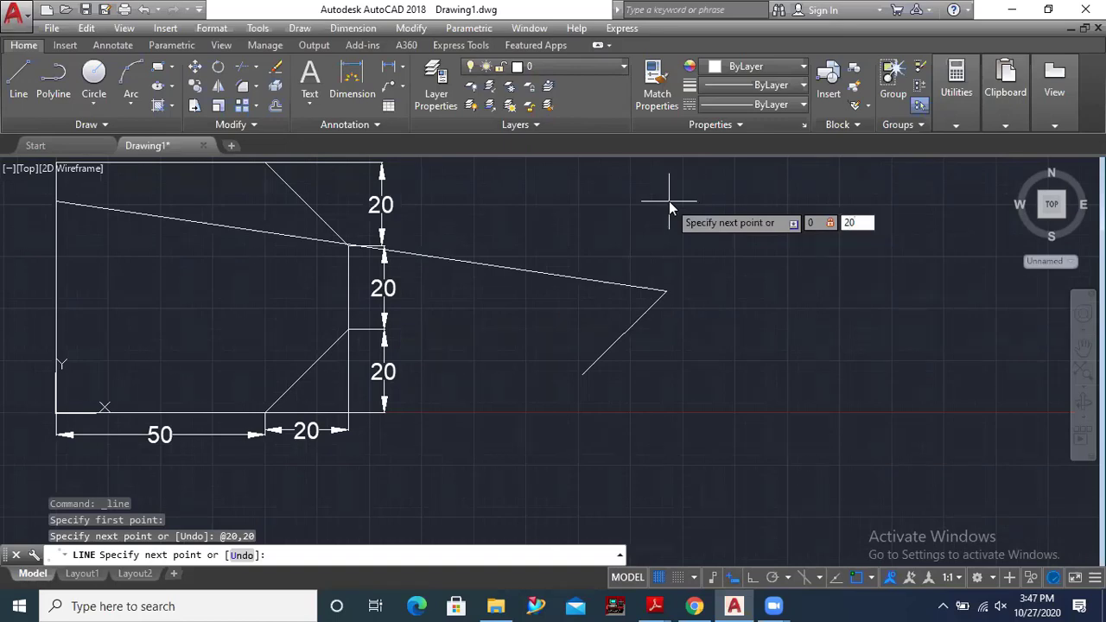
pyautogui.press('Return')
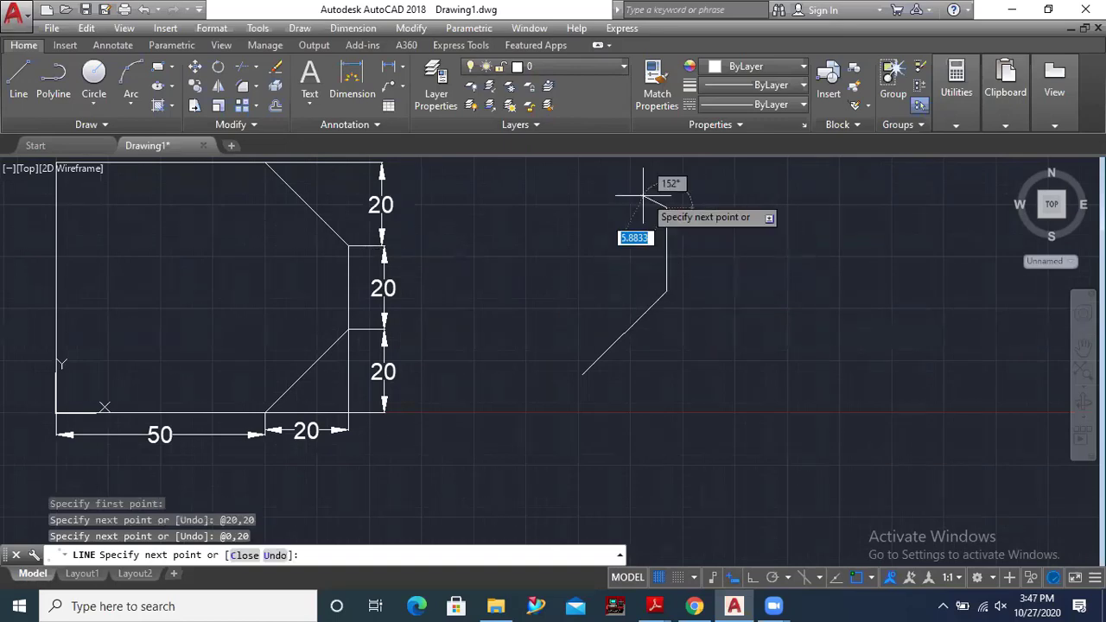
pyautogui.press('Escape')
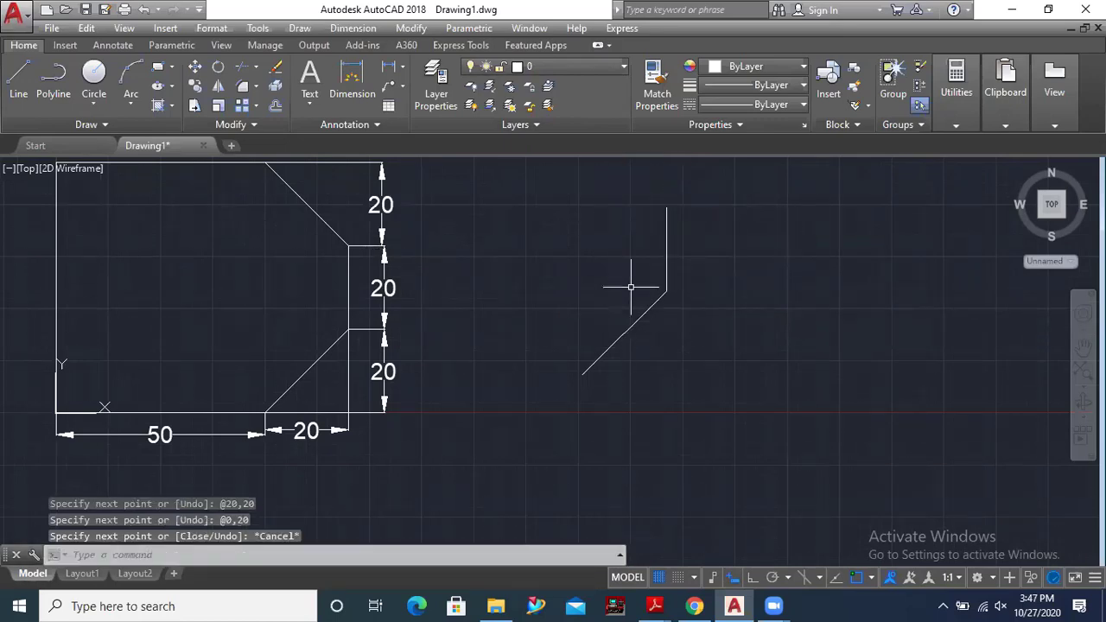
# Add a vertical linear dimension for the new diagonal line, placed to its right
pyautogui.scroll(-2, 631, 298)
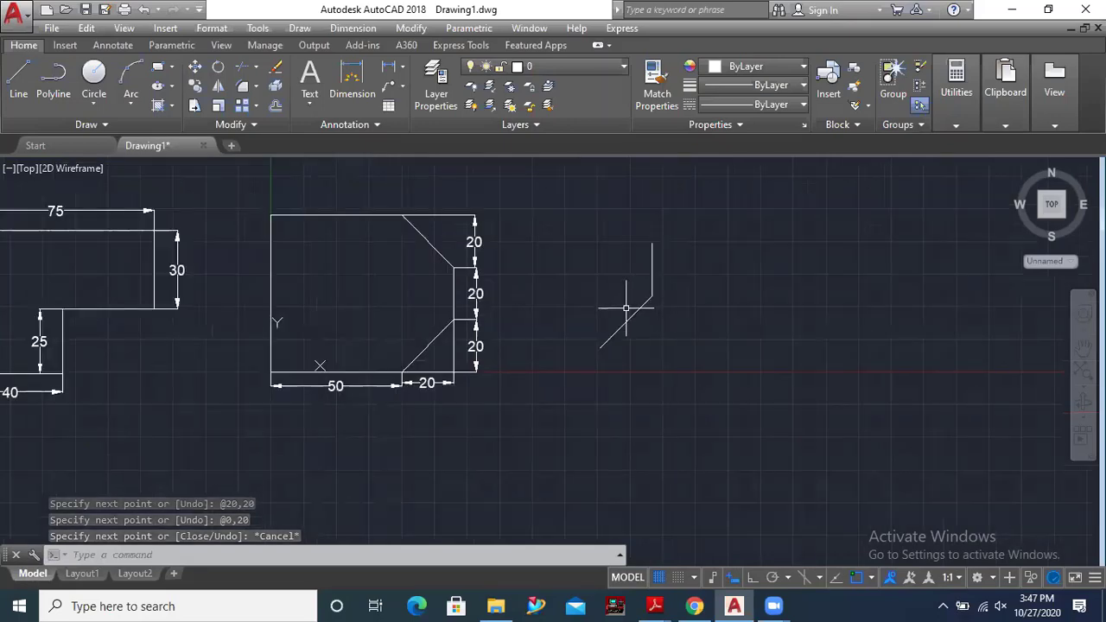
pyautogui.click(388, 67)
pyautogui.press('Return')
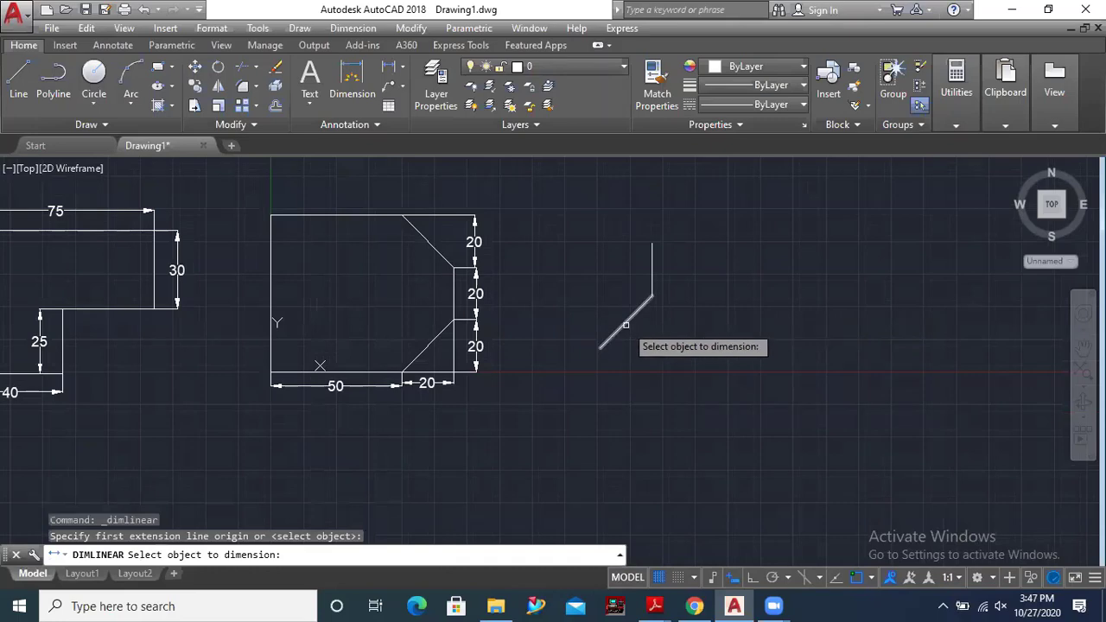
pyautogui.click(625, 325)
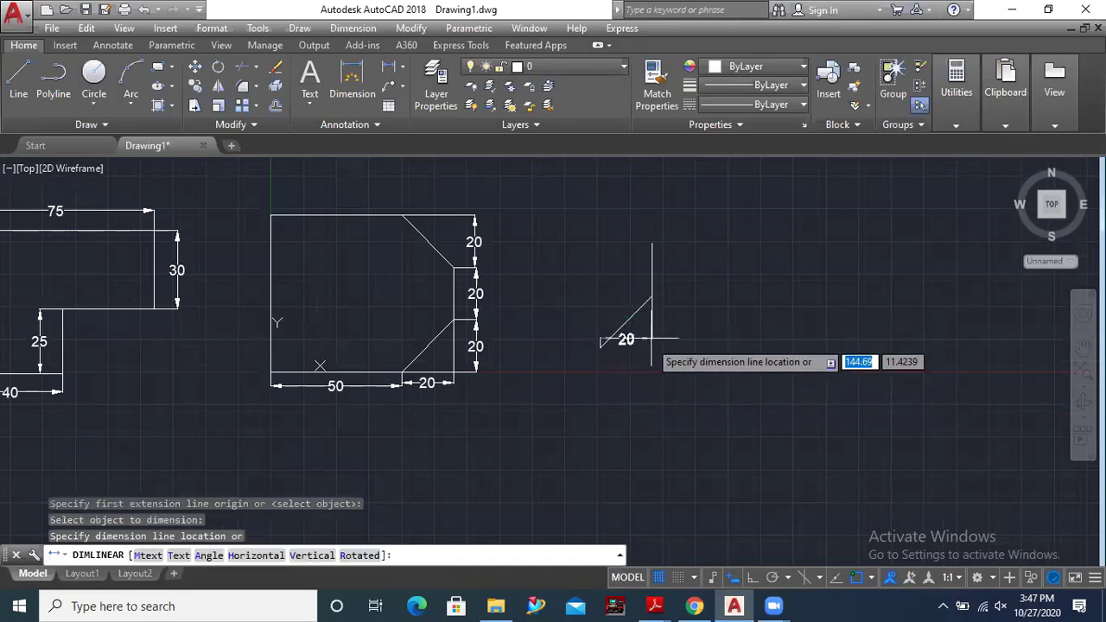
pyautogui.click(671, 345)
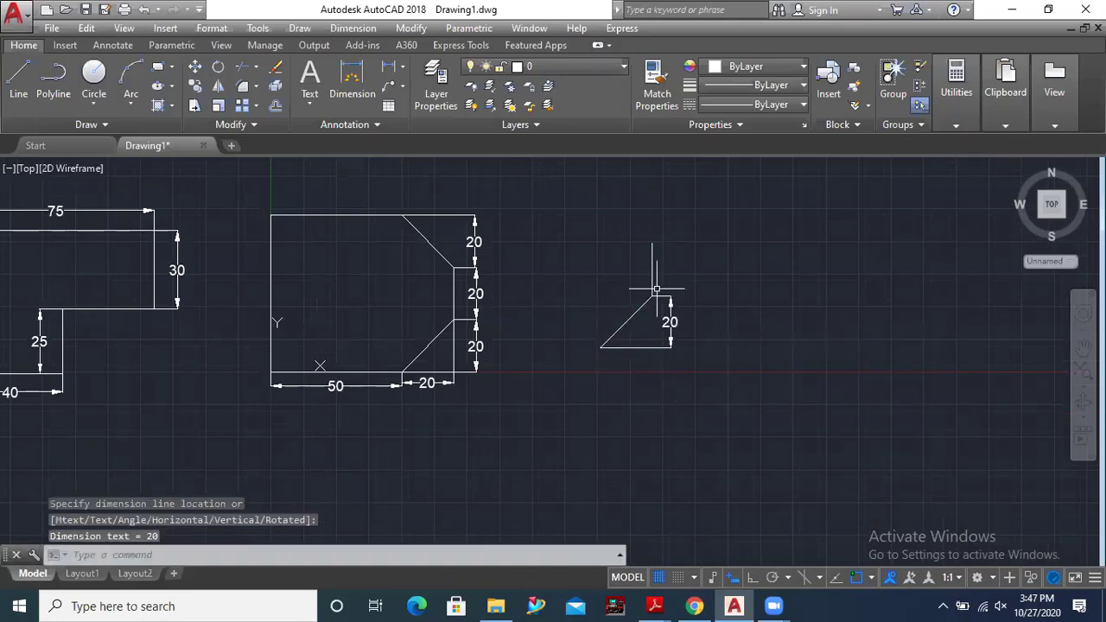
# Add a linear dimension for the new vertical line above the diagonal, placed to its right
pyautogui.press('Return')
pyautogui.press('Return')
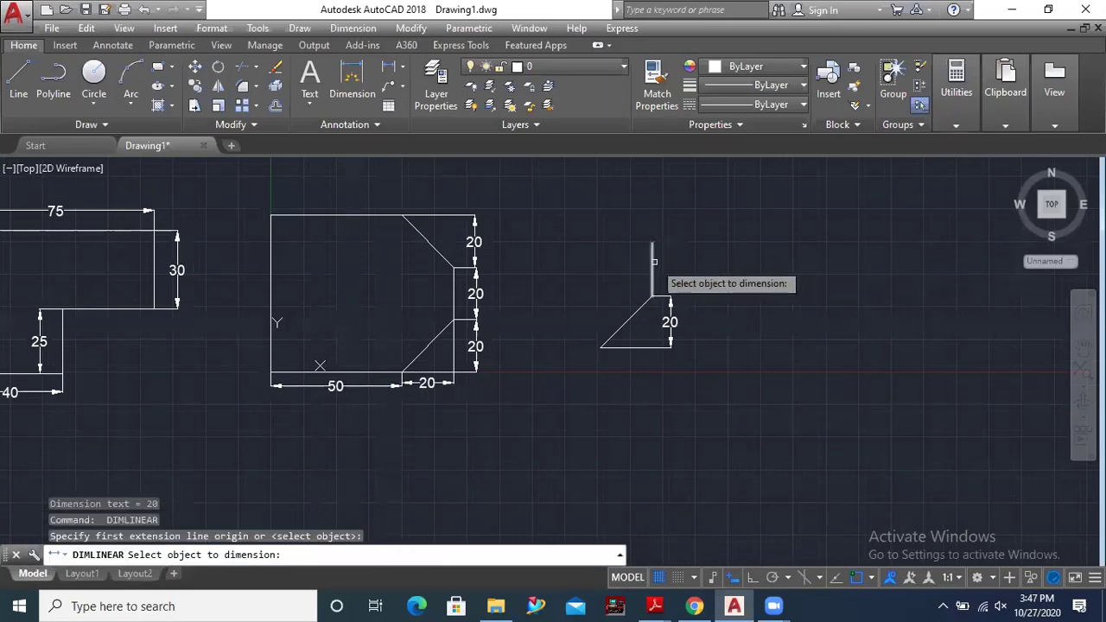
pyautogui.click(652, 255)
pyautogui.click(675, 266)
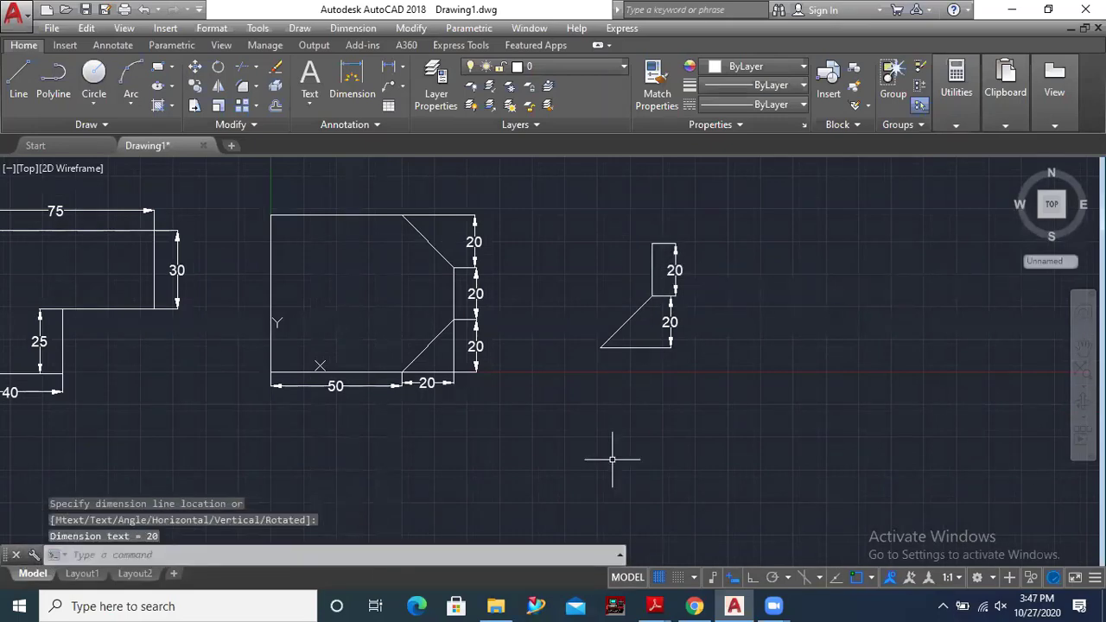
# Turn off dynamic input and draw a line from a free point below the small diagonal figure to the absolute point 20,20
pyautogui.click(732, 579)
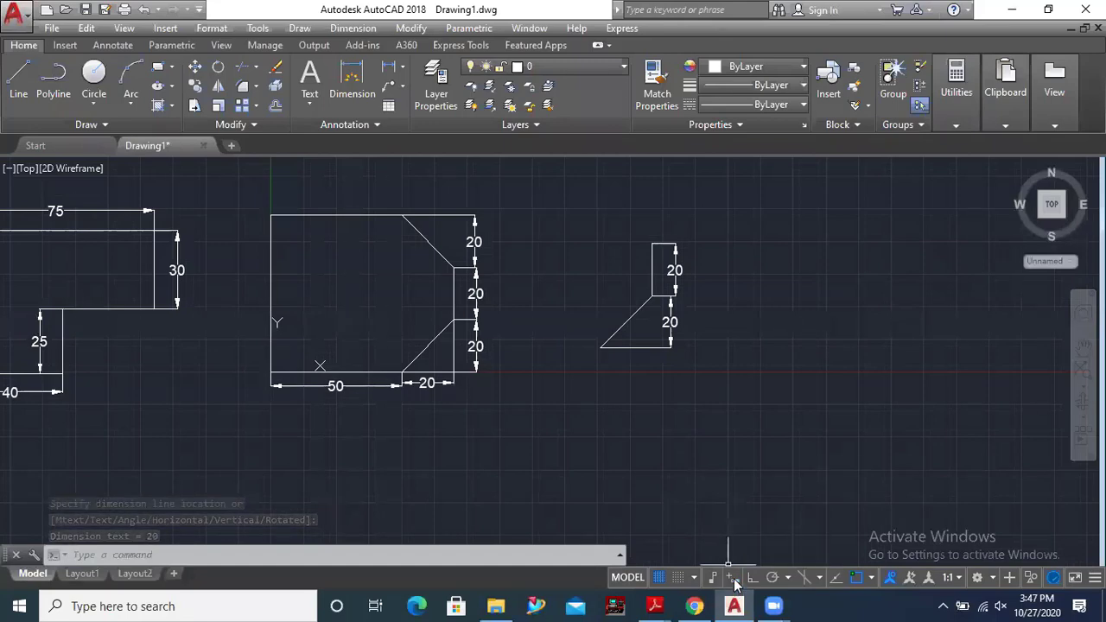
pyautogui.click(18, 80)
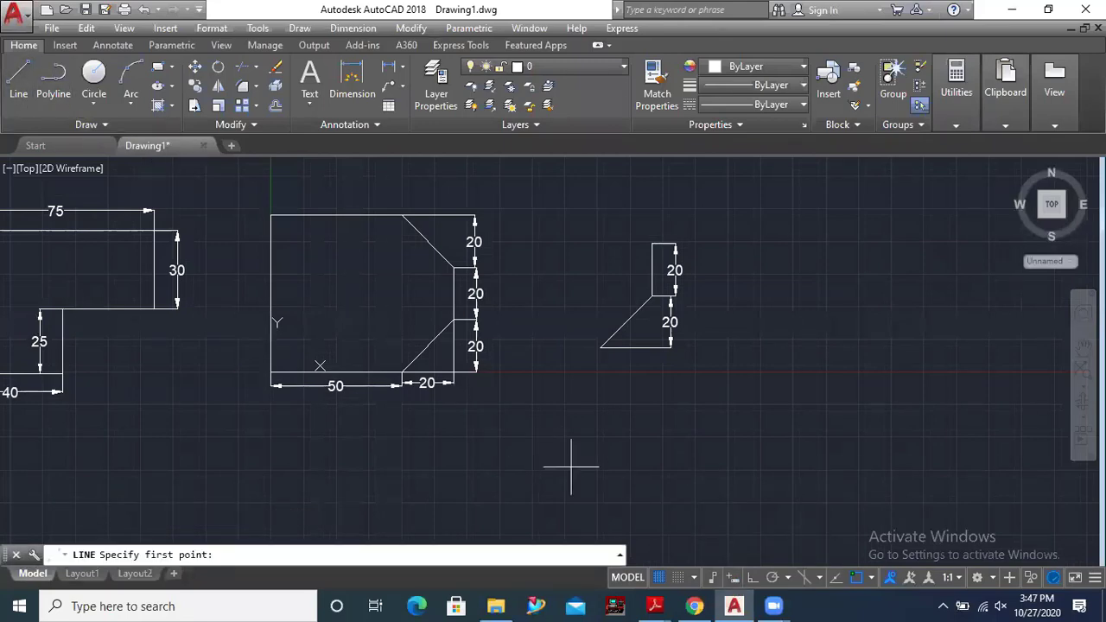
pyautogui.click(602, 484)
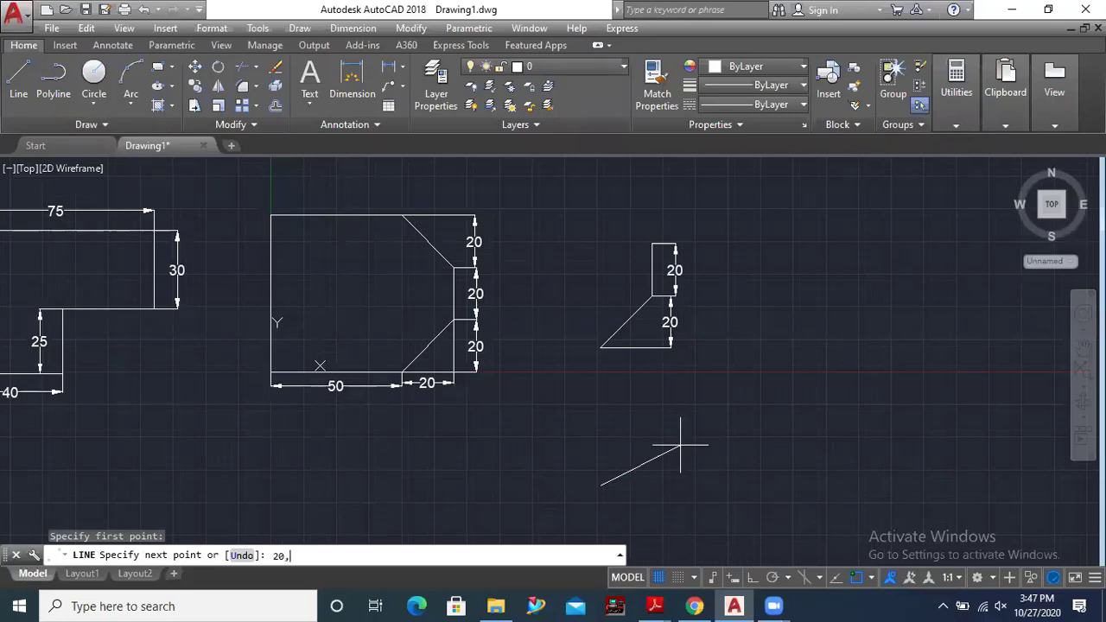
pyautogui.press('Return')
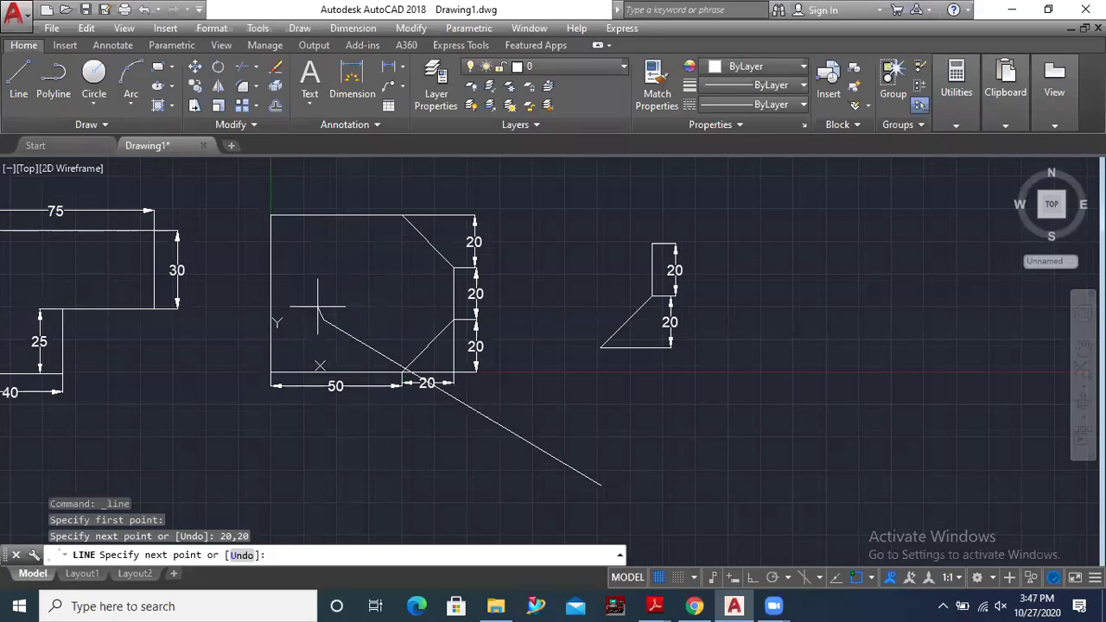
pyautogui.scroll(4, 313, 336)
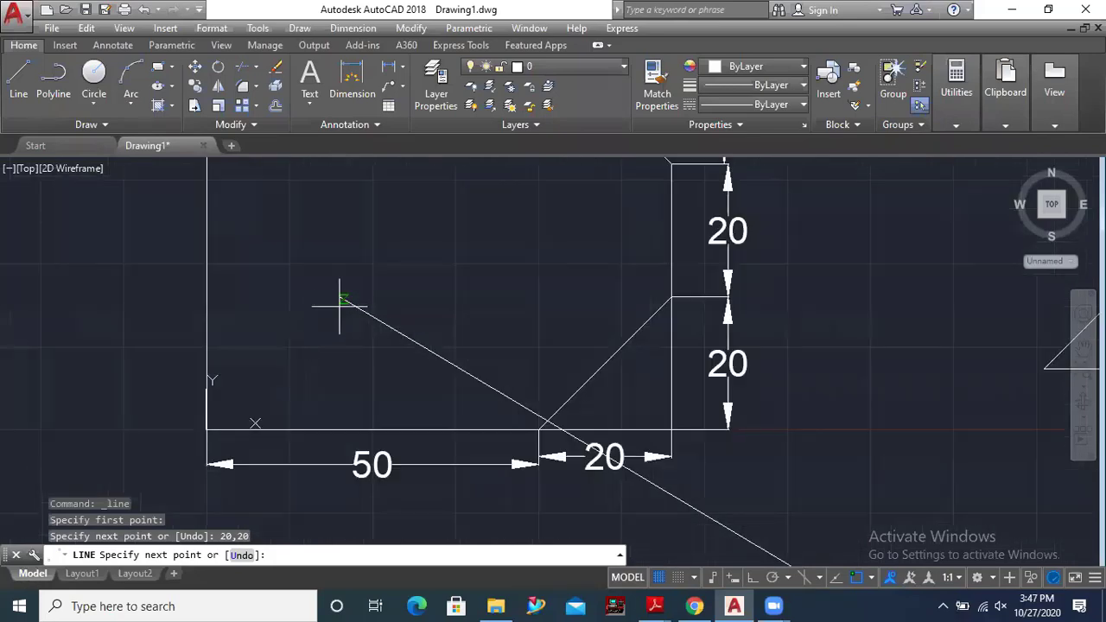
pyautogui.press('Escape')
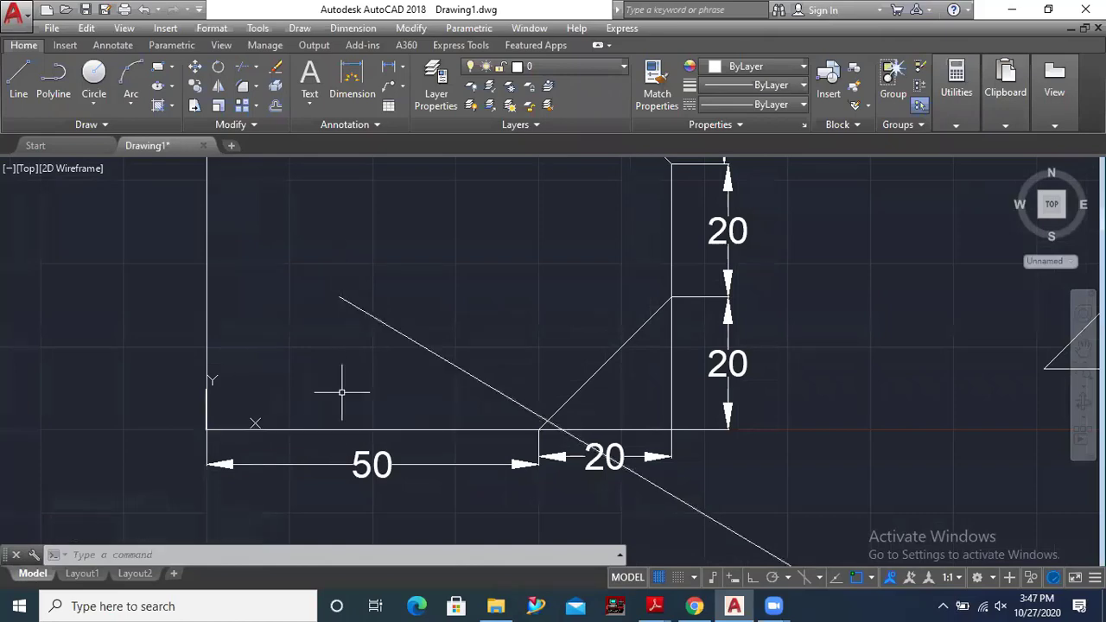
# Delete the long slanted line that crosses the chamfered figure
pyautogui.scroll(-5, 365, 267)
pyautogui.scroll(2, 371, 286)
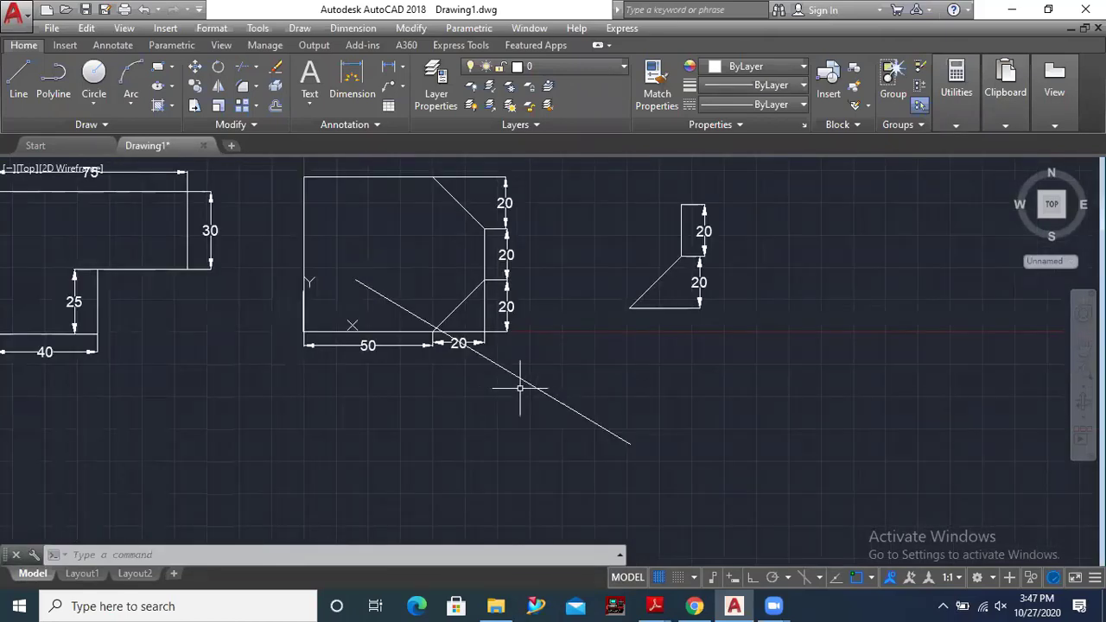
pyautogui.click(518, 377)
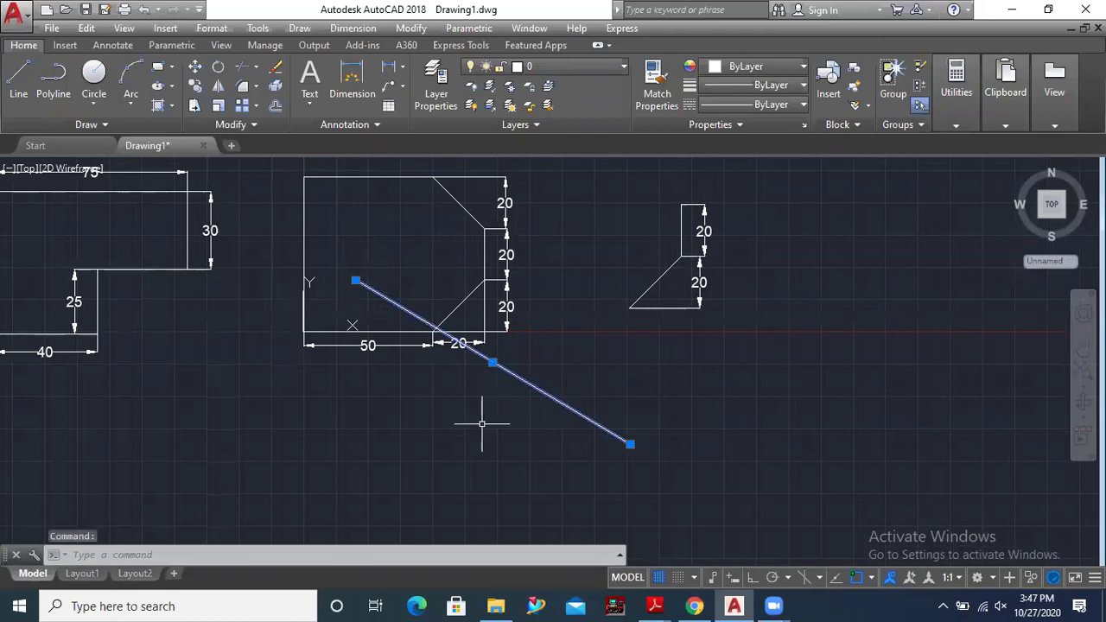
pyautogui.press('Delete')
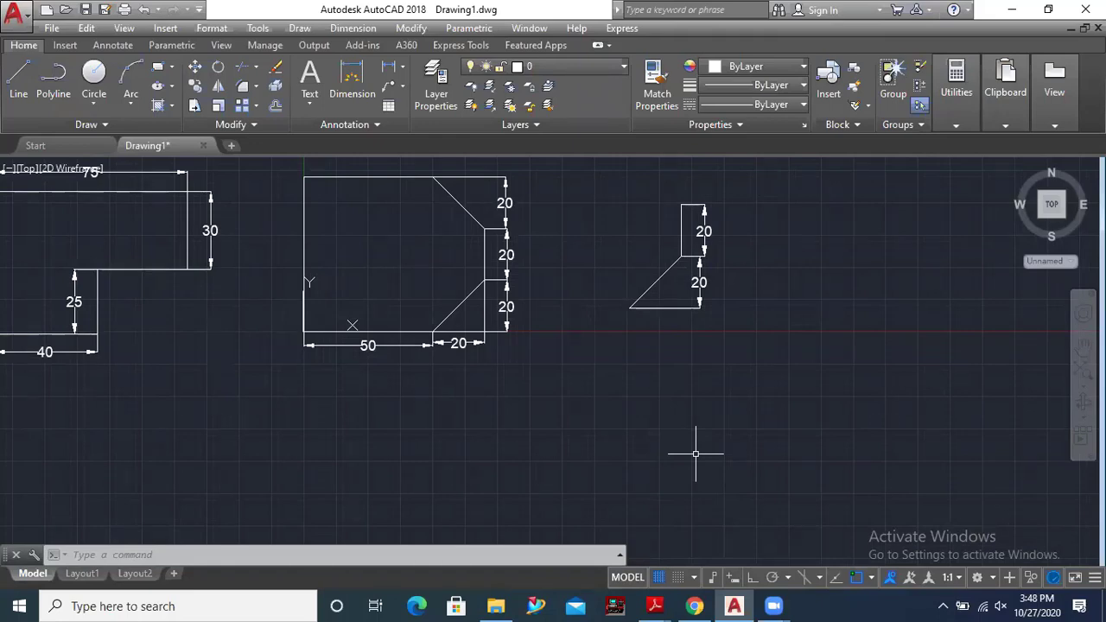
# Switch to Adobe Reader and examine the dimensioned L-shaped figure in 1.pdf and the coordinate system figures in 2.pdf
pyautogui.moveTo(654, 606)
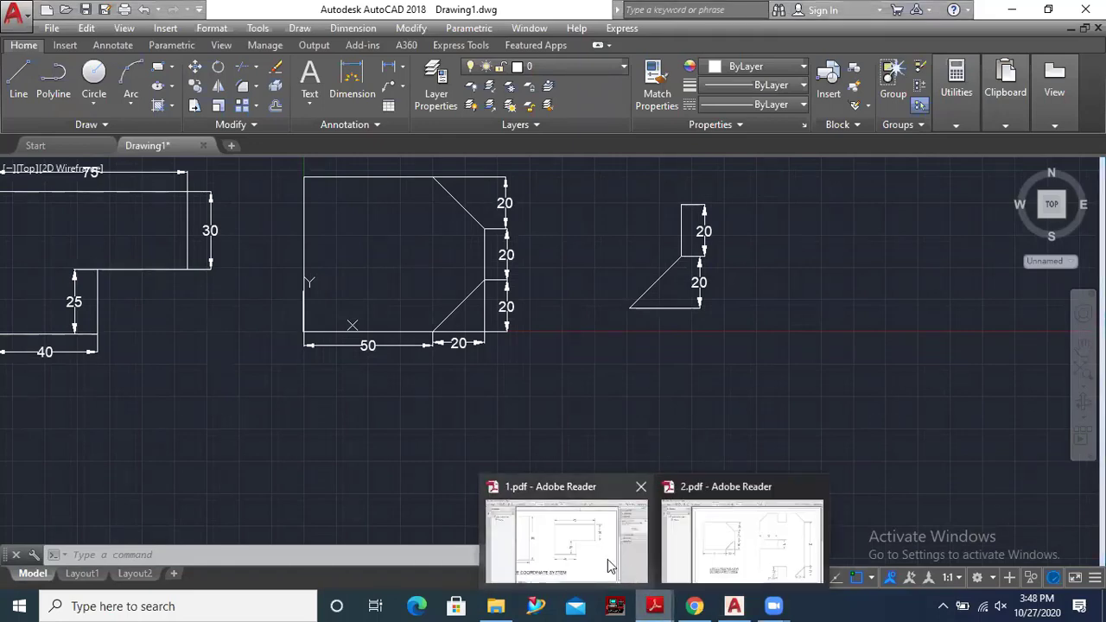
pyautogui.moveTo(608, 559)
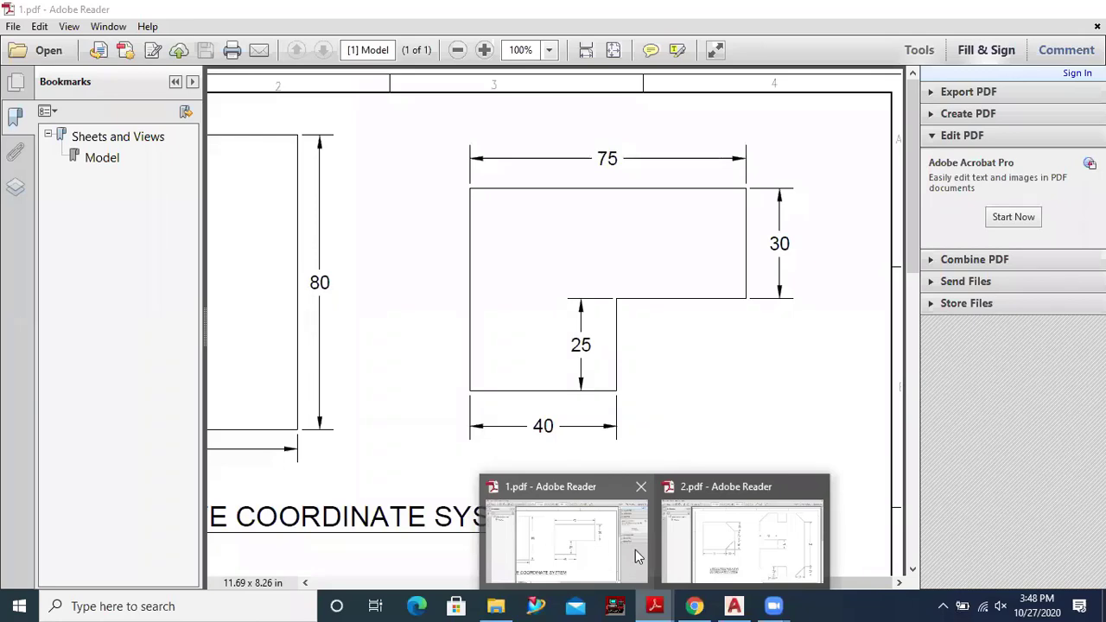
pyautogui.moveTo(681, 559)
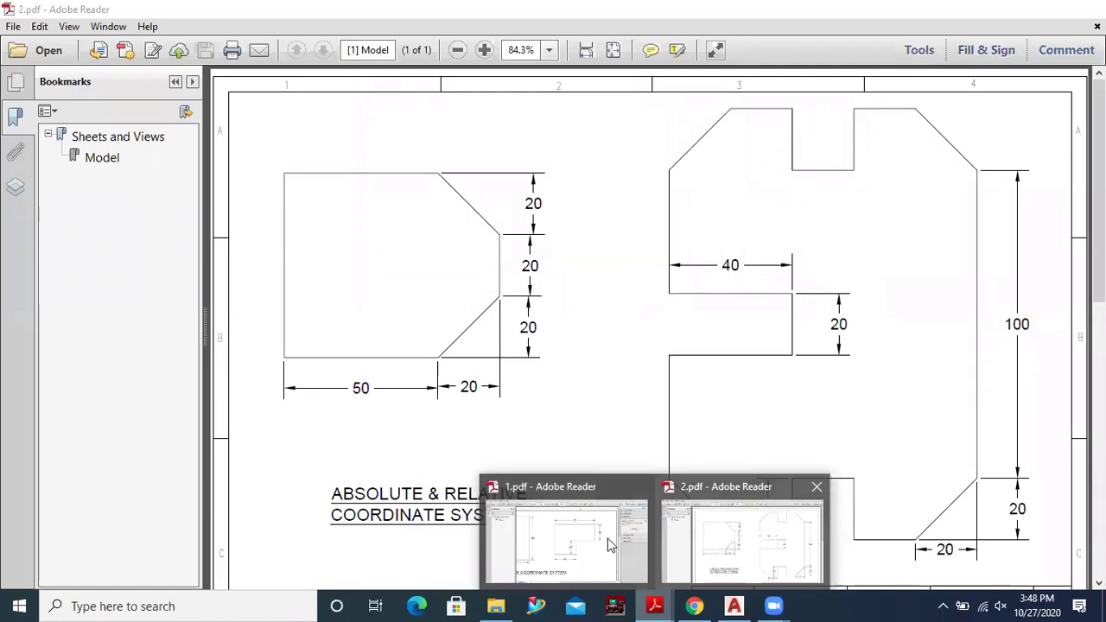
pyautogui.moveTo(563, 542)
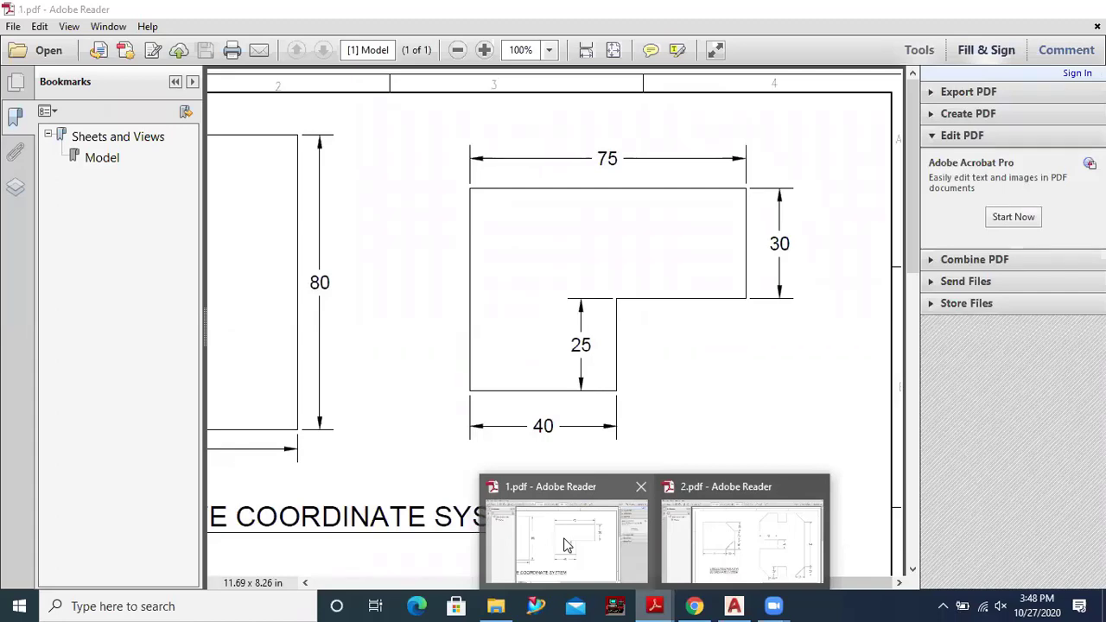
pyautogui.click(565, 544)
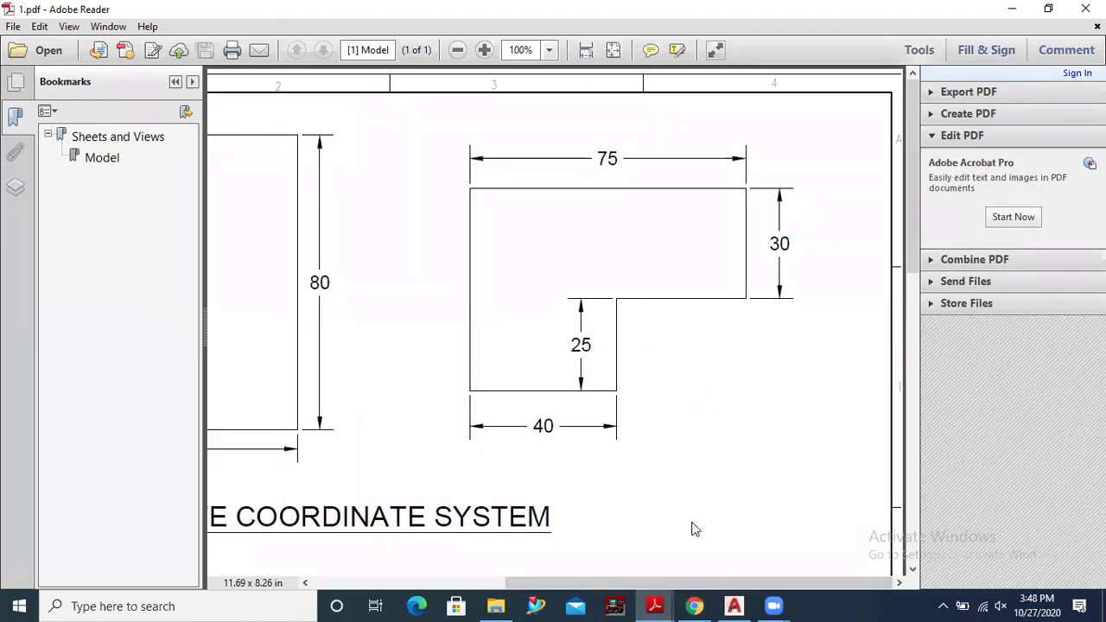
pyautogui.click(1015, 10)
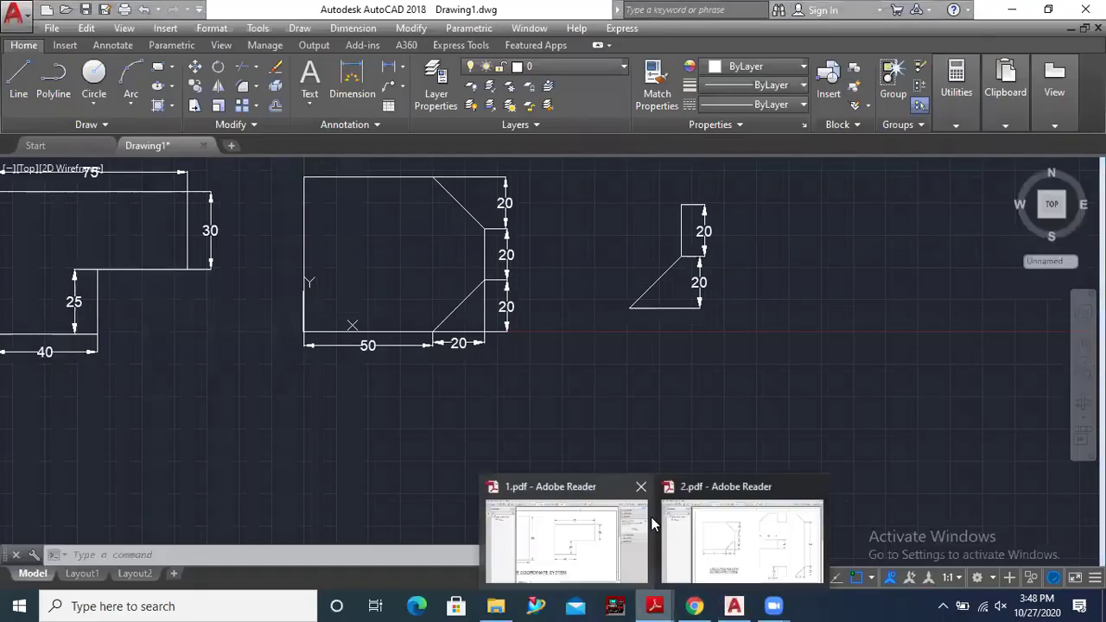
pyautogui.click(731, 542)
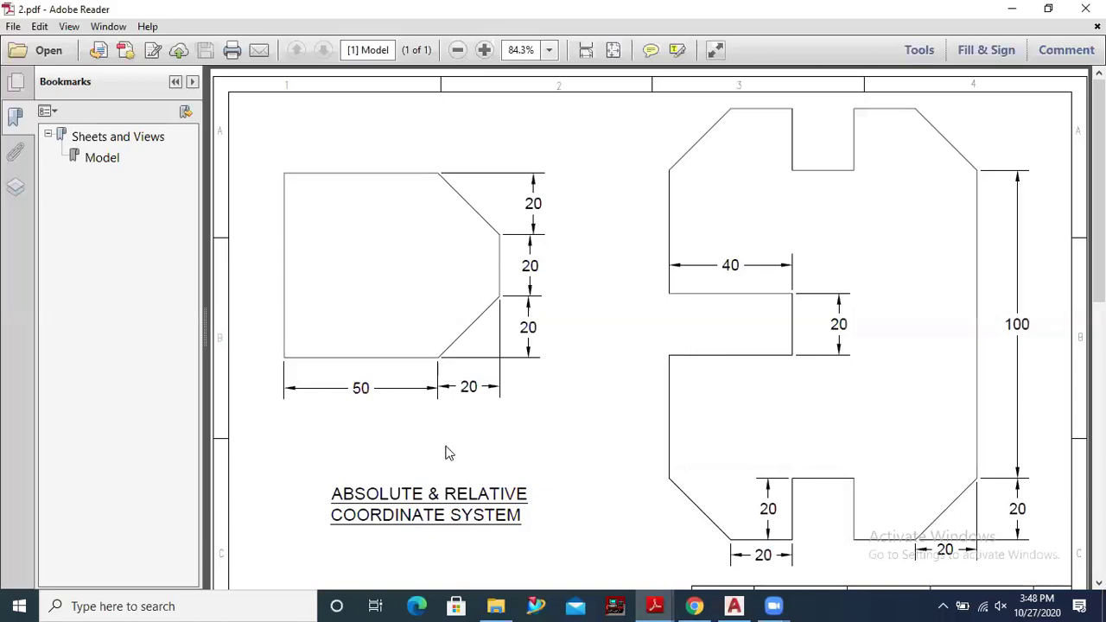